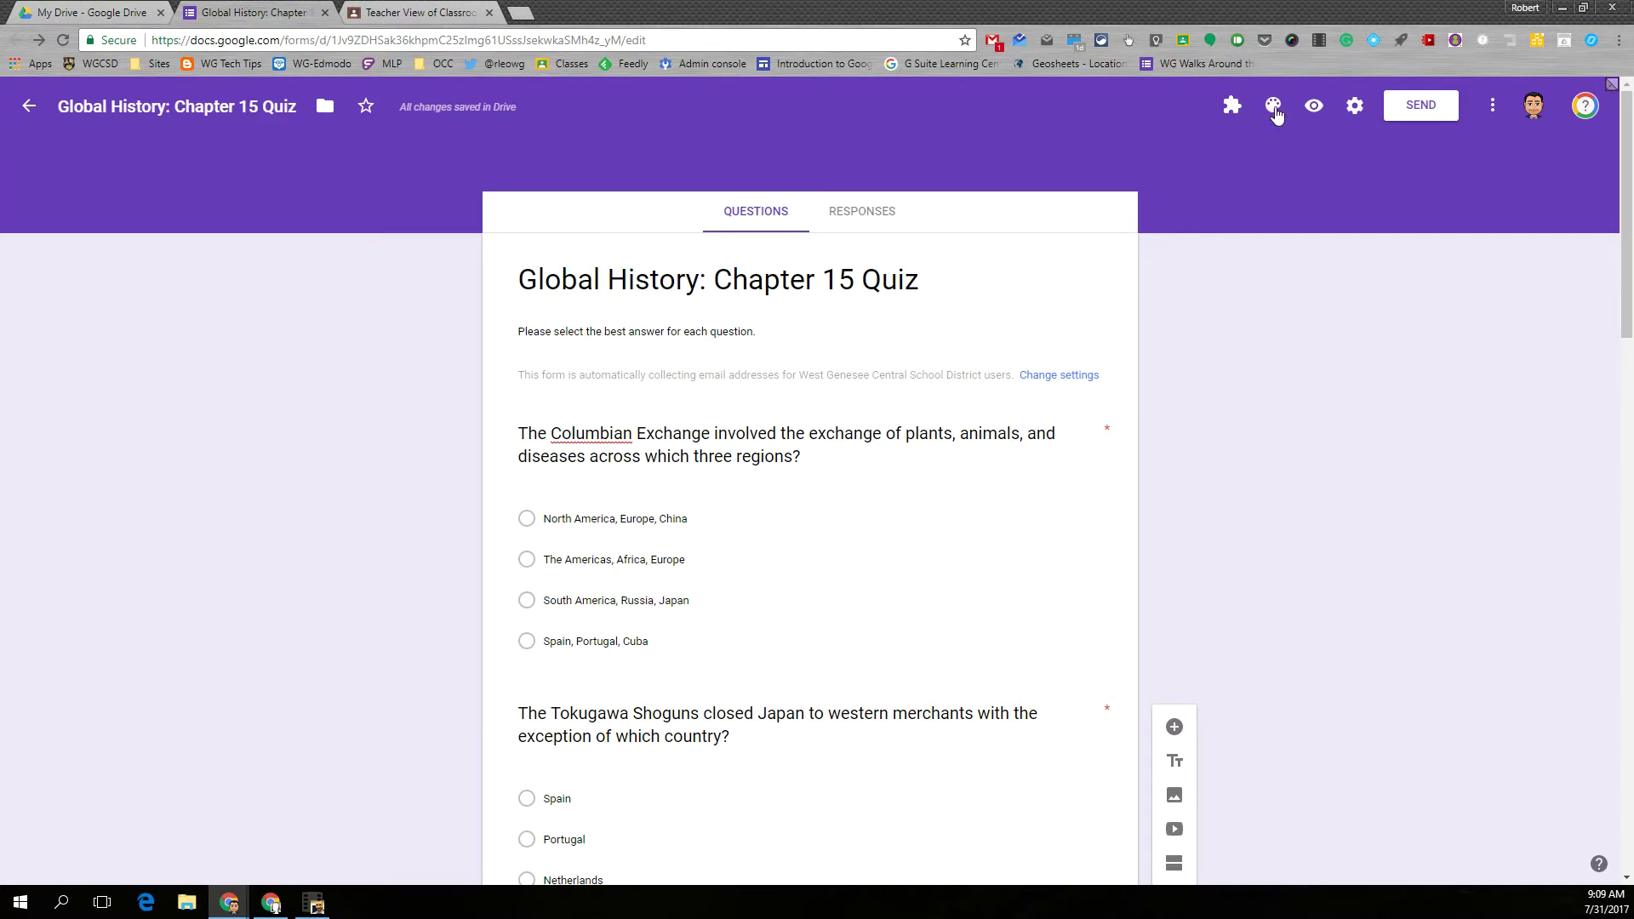
Upload the downloaded photo Bataille_entre_mongols__chinois_1211.jpeg as a custom theme image for the quiz form
left_click(1271, 105)
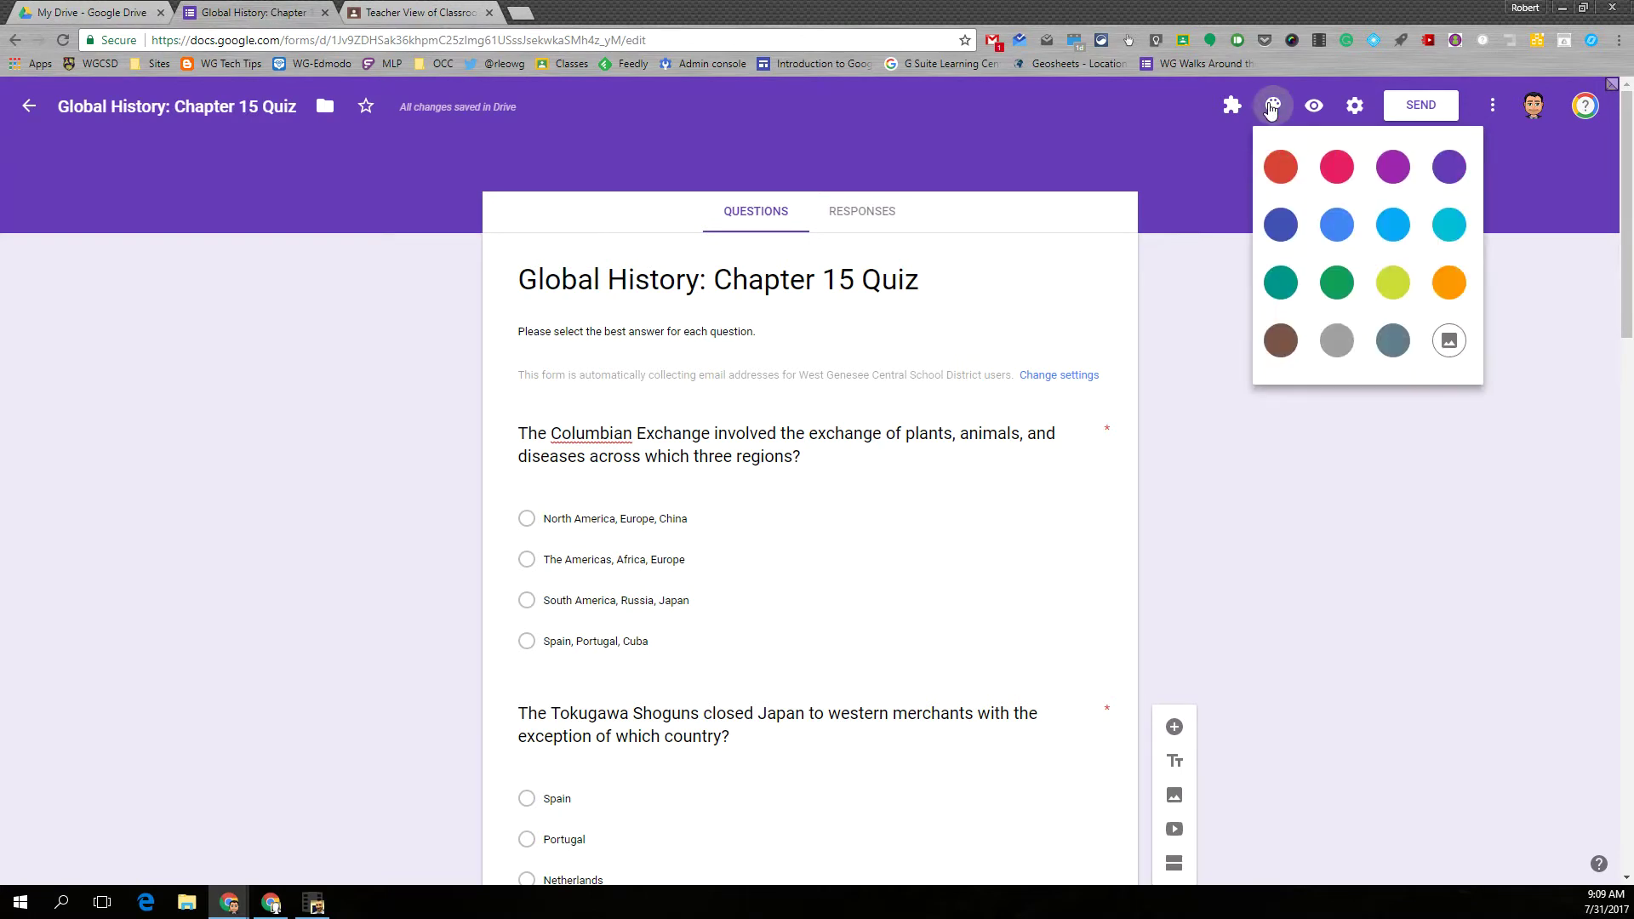
left_click(1449, 341)
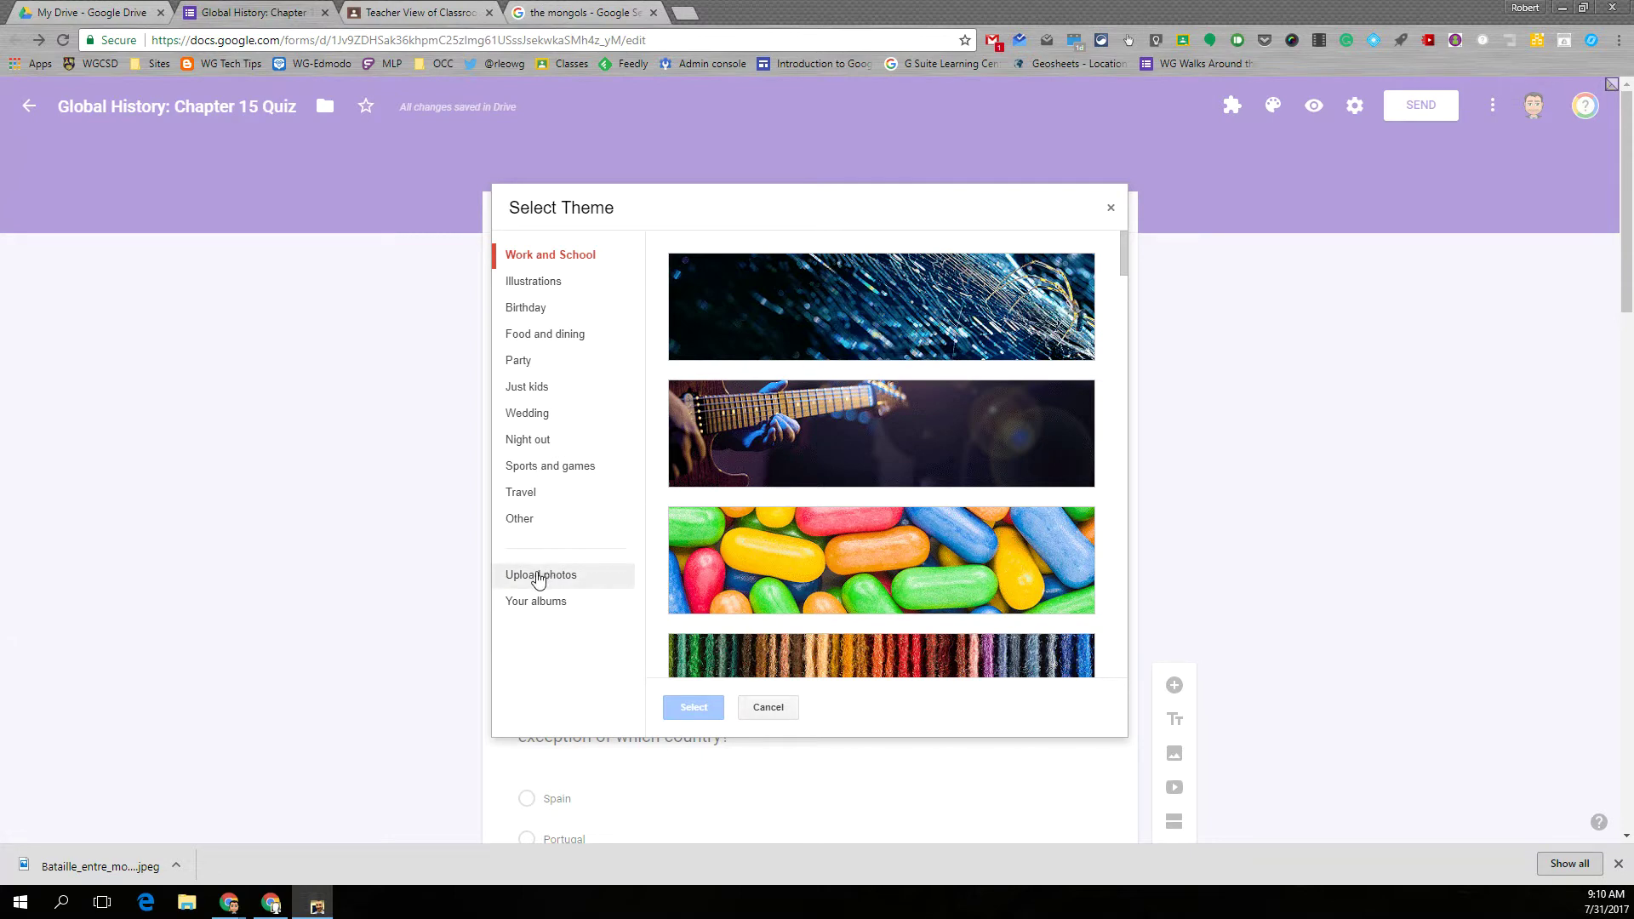
left_click(538, 577)
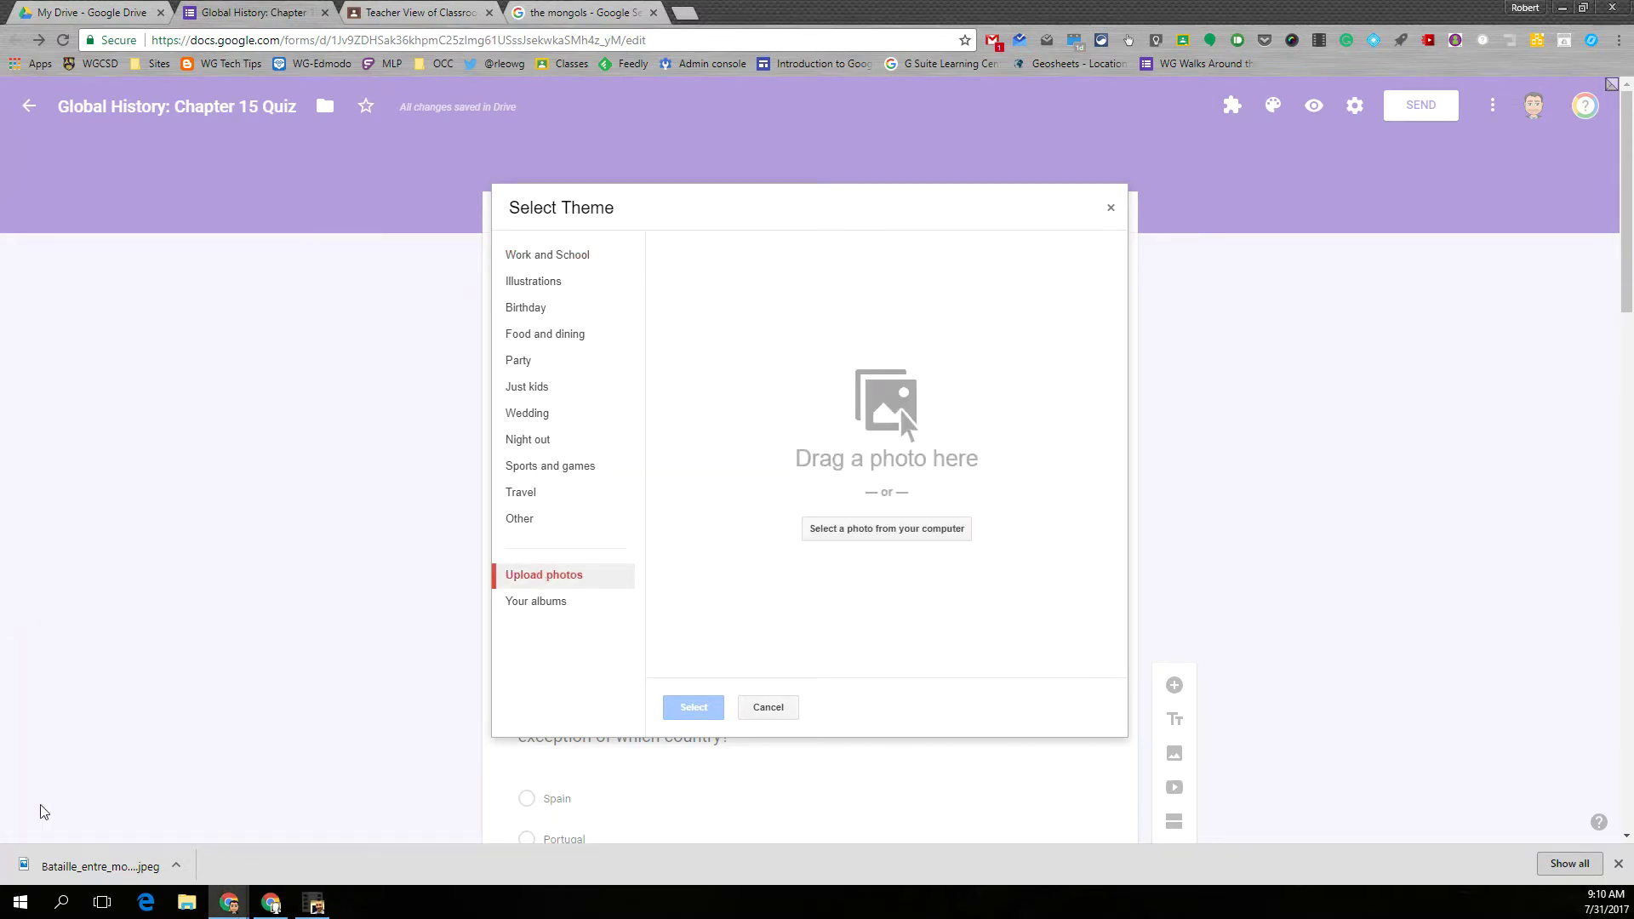
left_click_drag(99, 866, 887, 501)
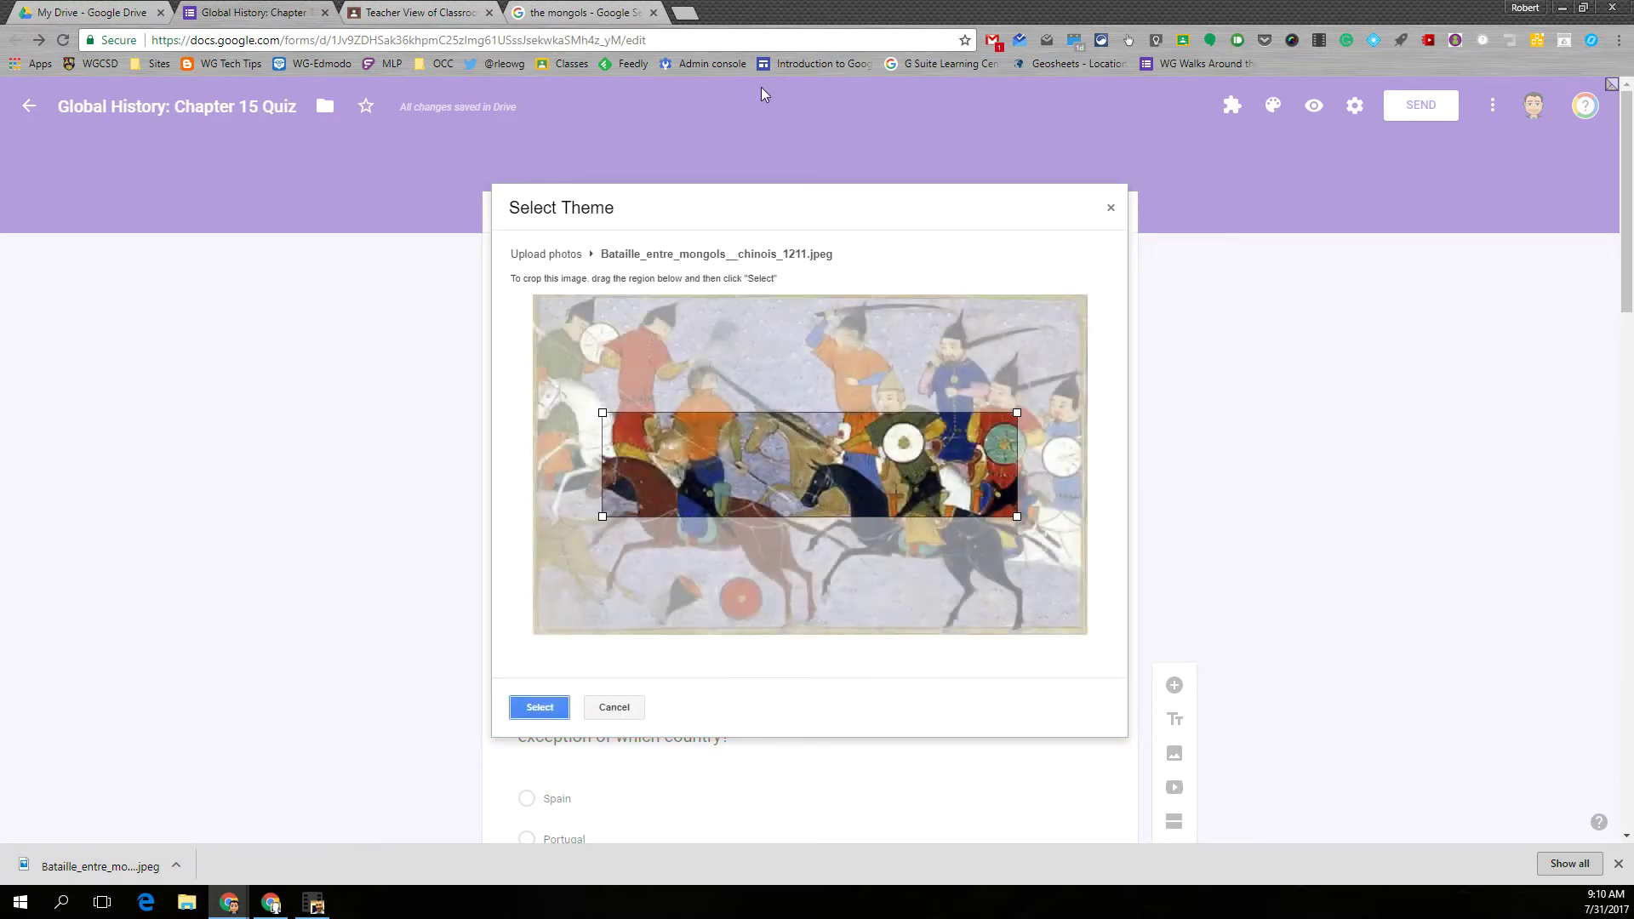
Crop the photo to a full-width band across the horsemen above the picture's middle and apply it as the form's header theme
left_click_drag(601, 414, 559, 377)
left_click_drag(1017, 395, 1091, 366)
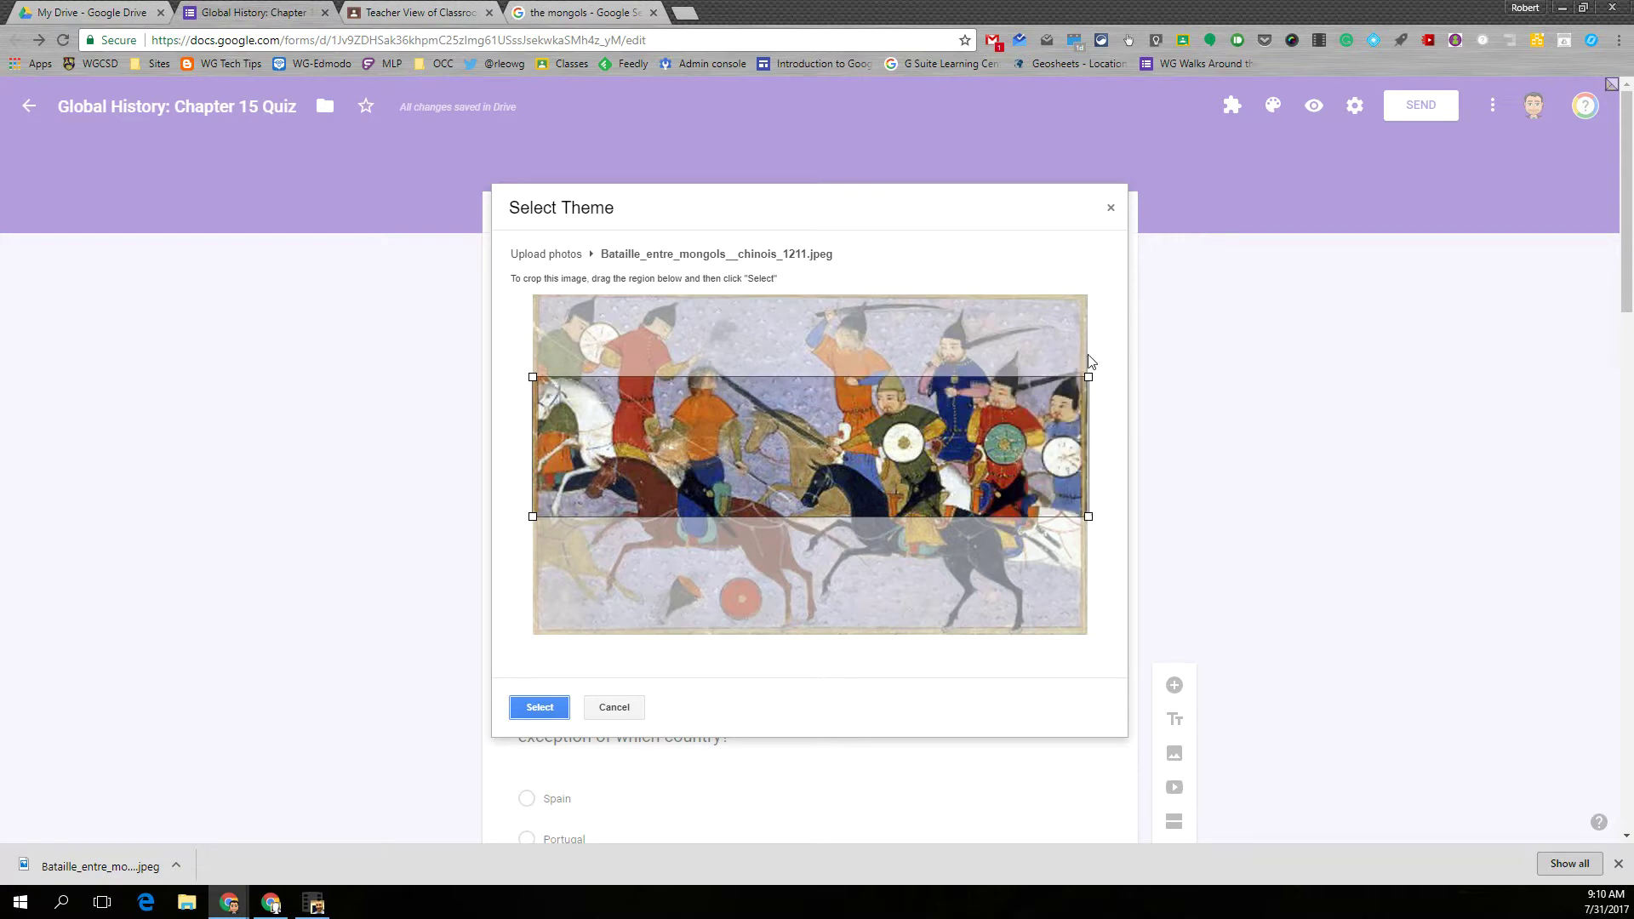
left_click_drag(973, 423, 971, 396)
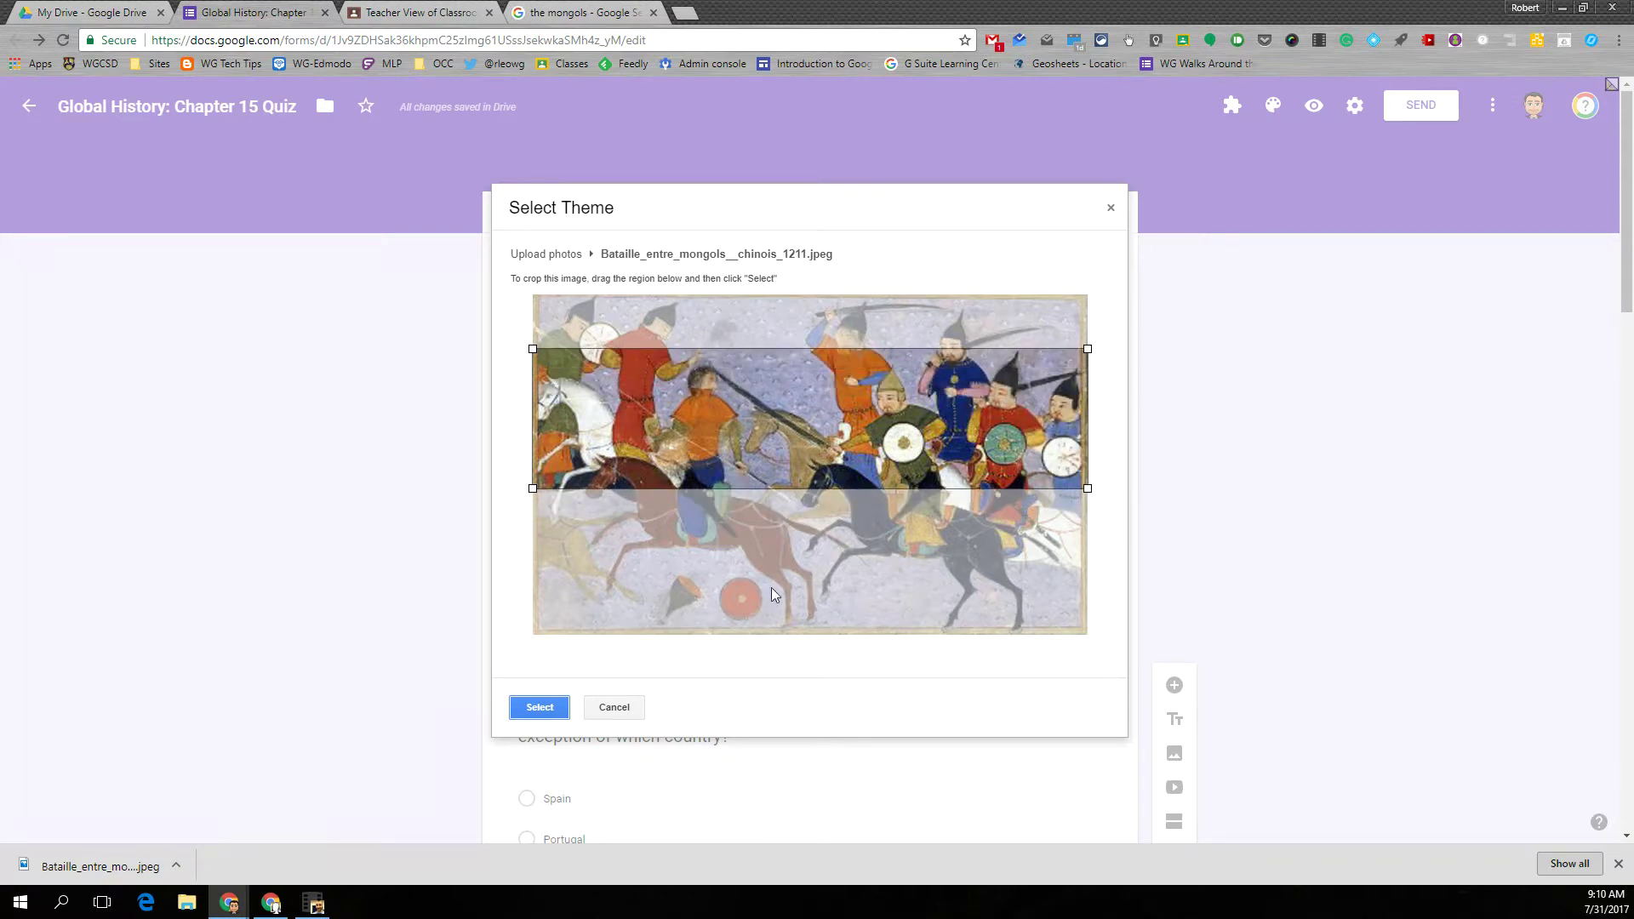
left_click(529, 708)
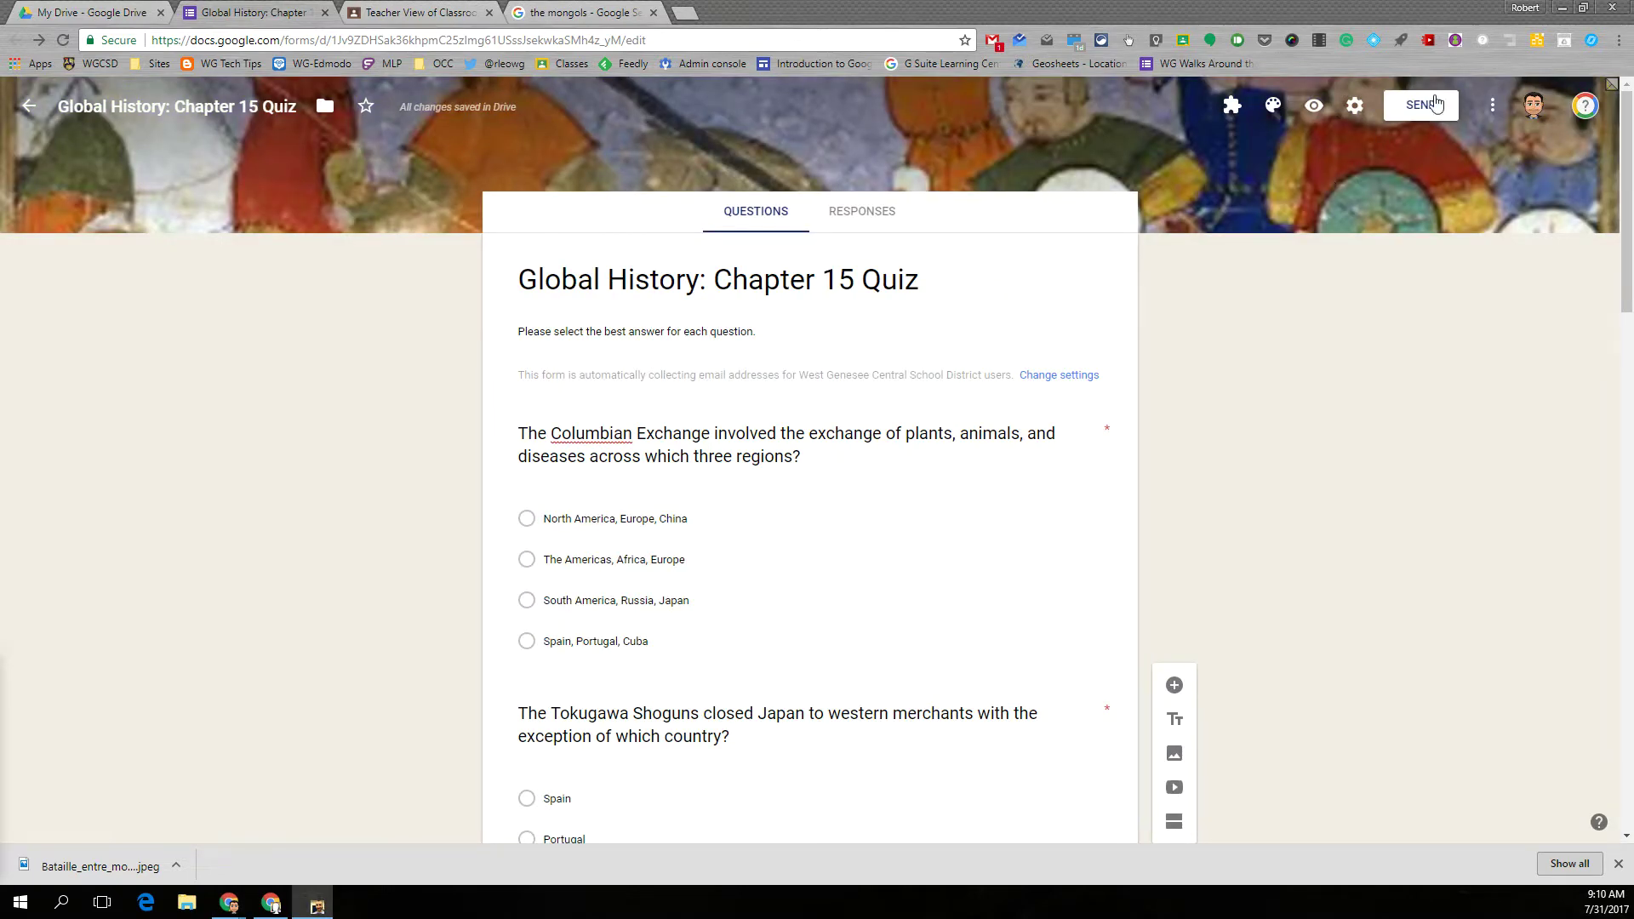
Examine the form's email, link and embed sending options, and leave without sending it
left_click(1429, 105)
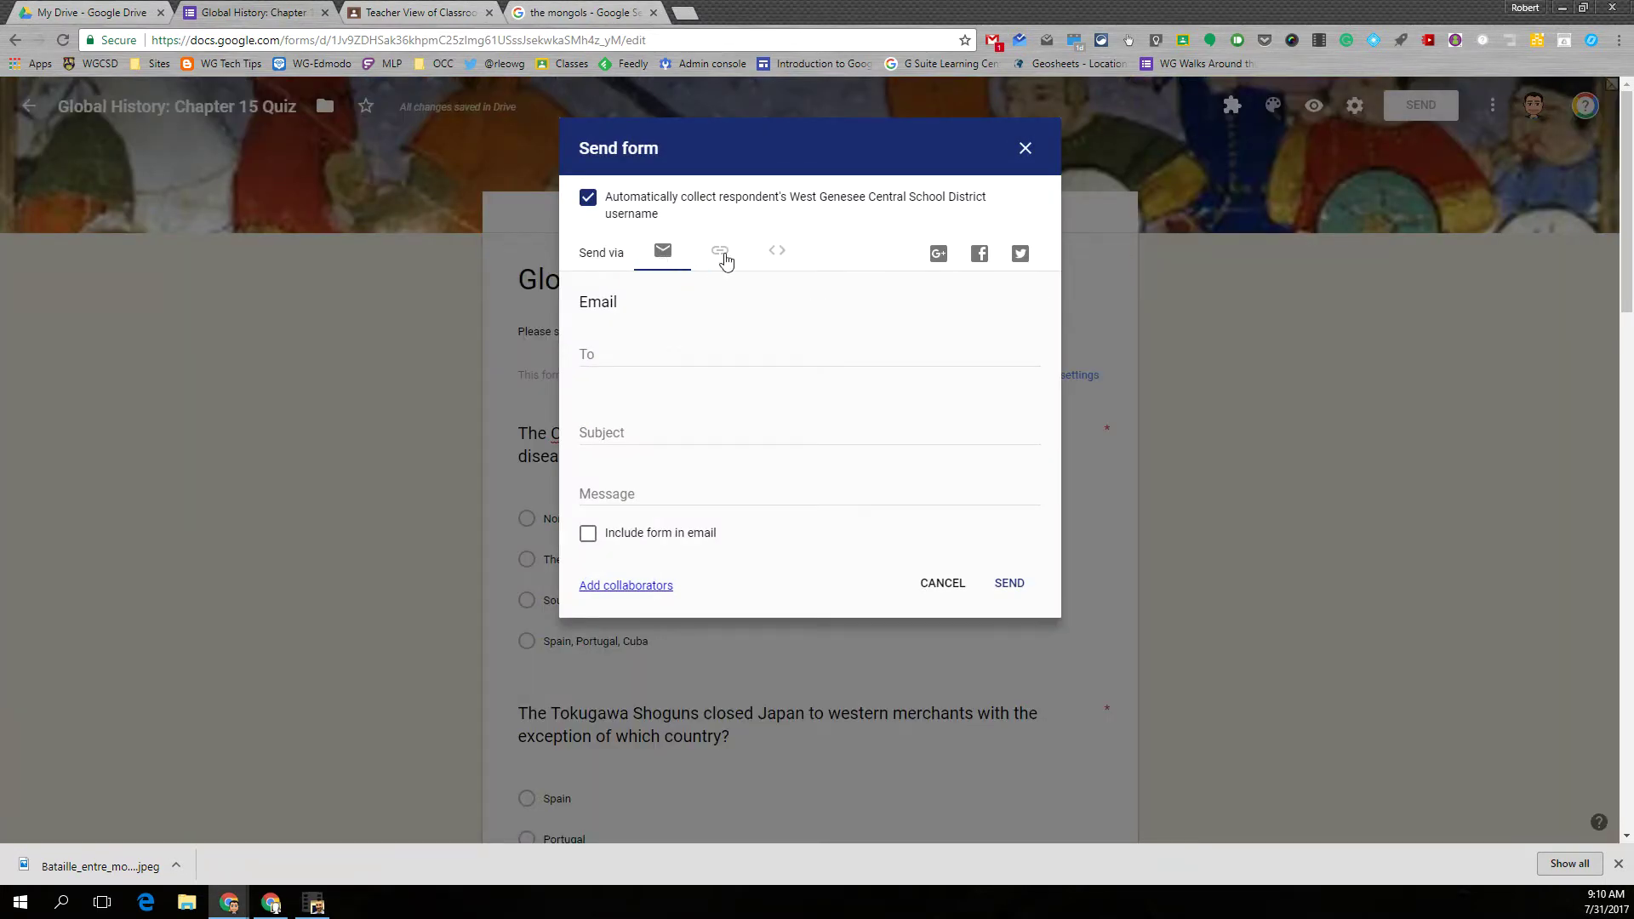
left_click(722, 257)
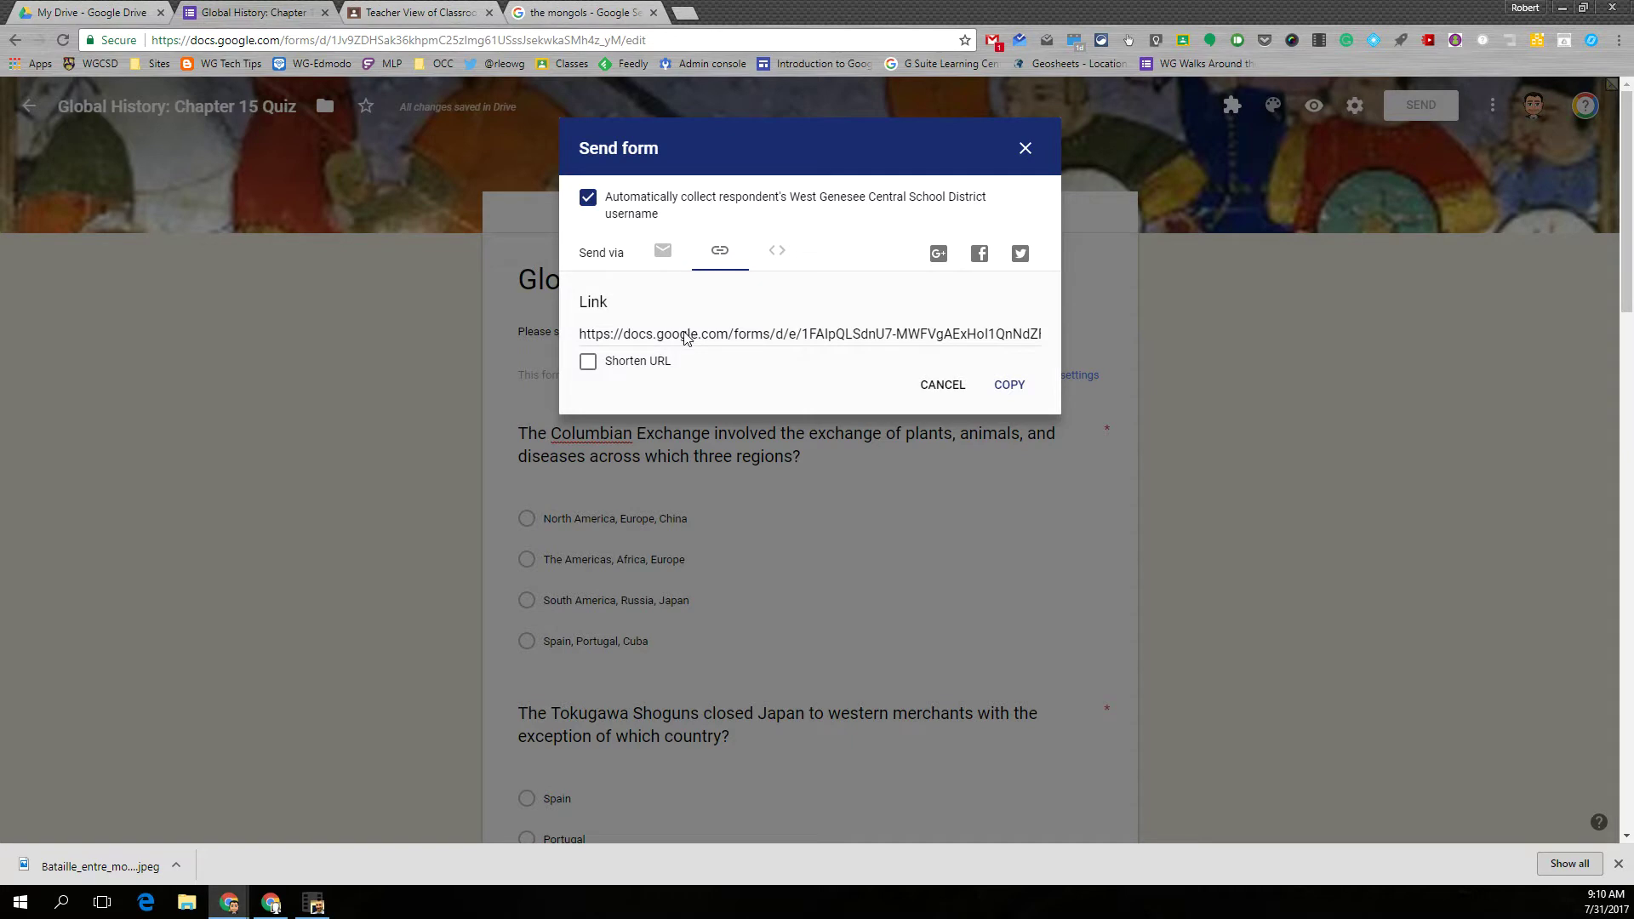
left_click(783, 256)
left_click(719, 254)
left_click(663, 252)
left_click(721, 256)
left_click(1025, 150)
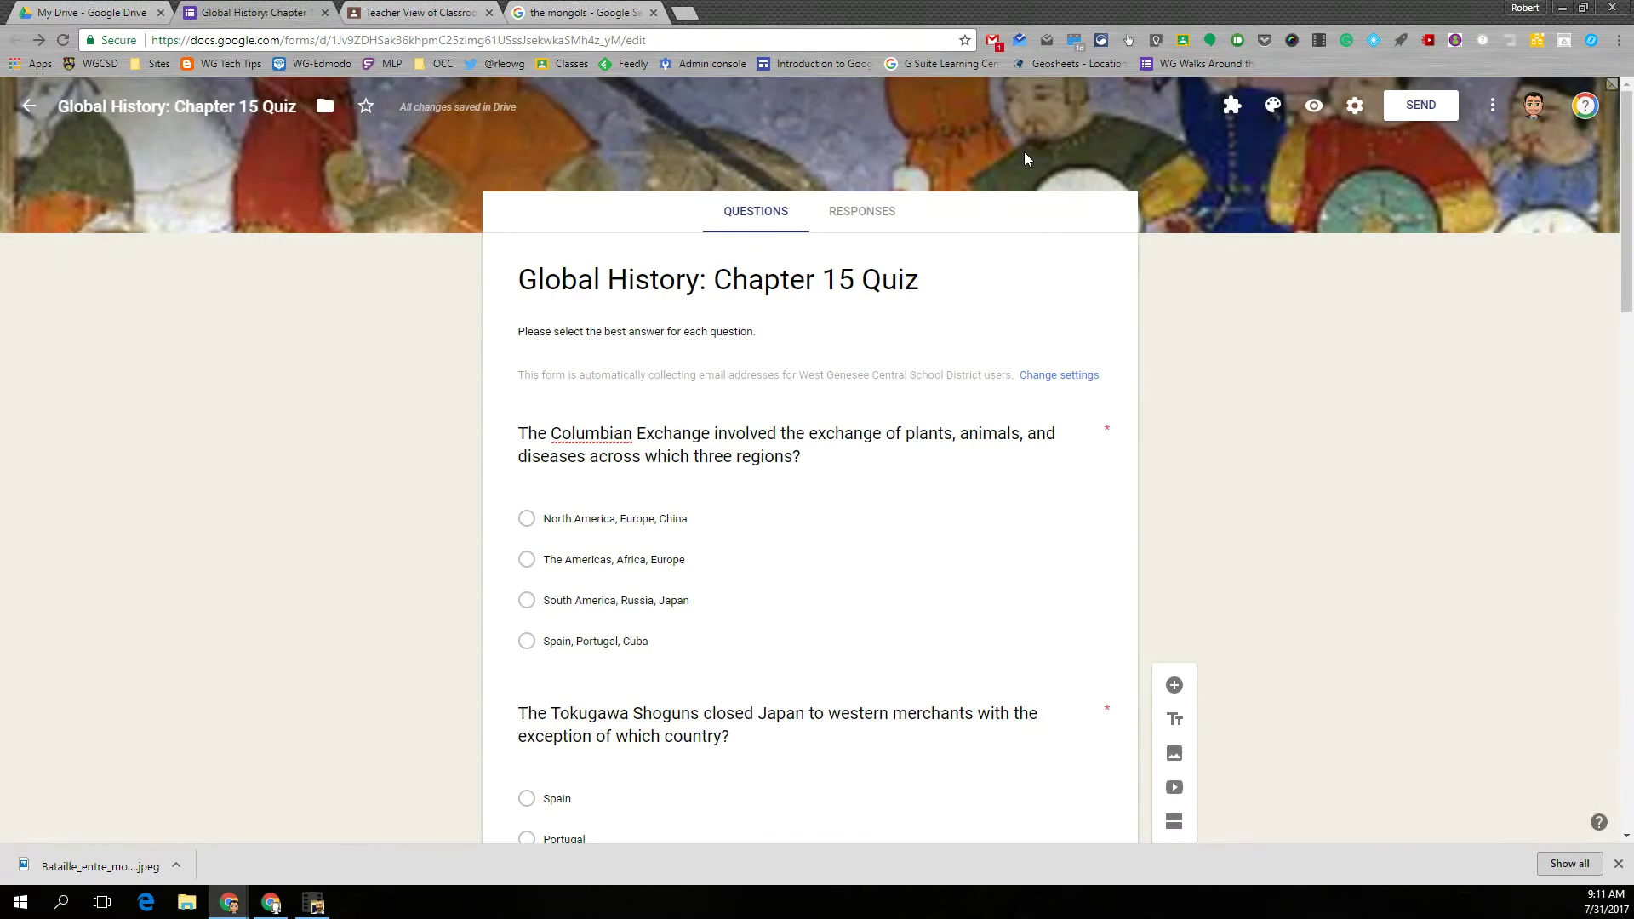
Switch to the Teacher View of Classroom class in Google Classroom and create an announcement reading "Chapter 15 Quiz"
left_click(407, 16)
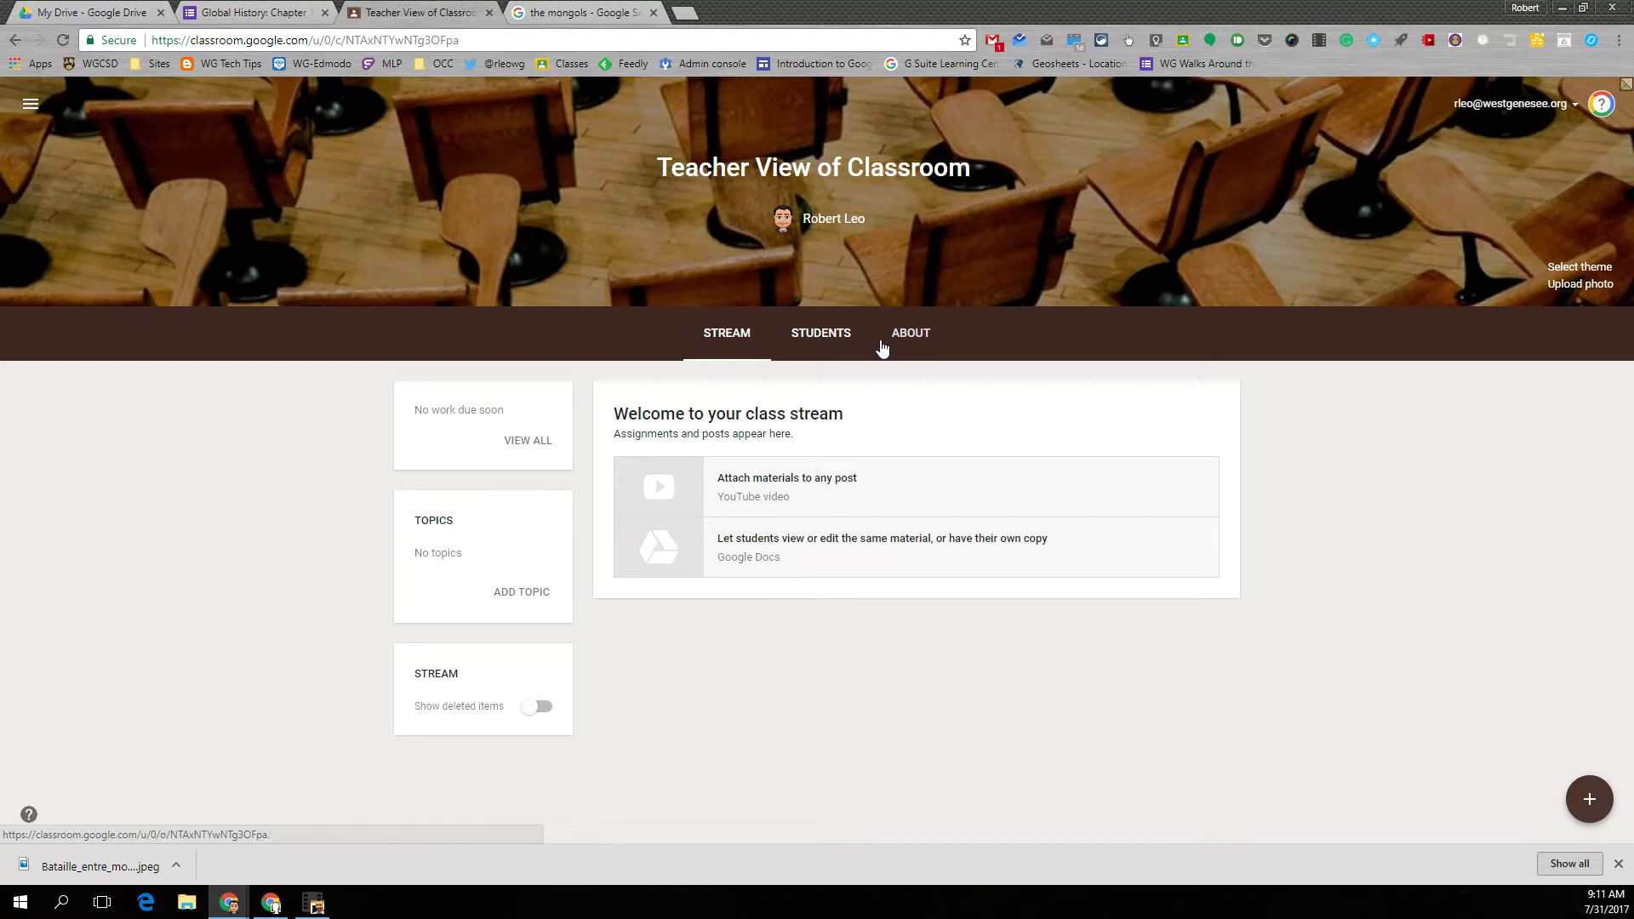
mouse_move(1585, 803)
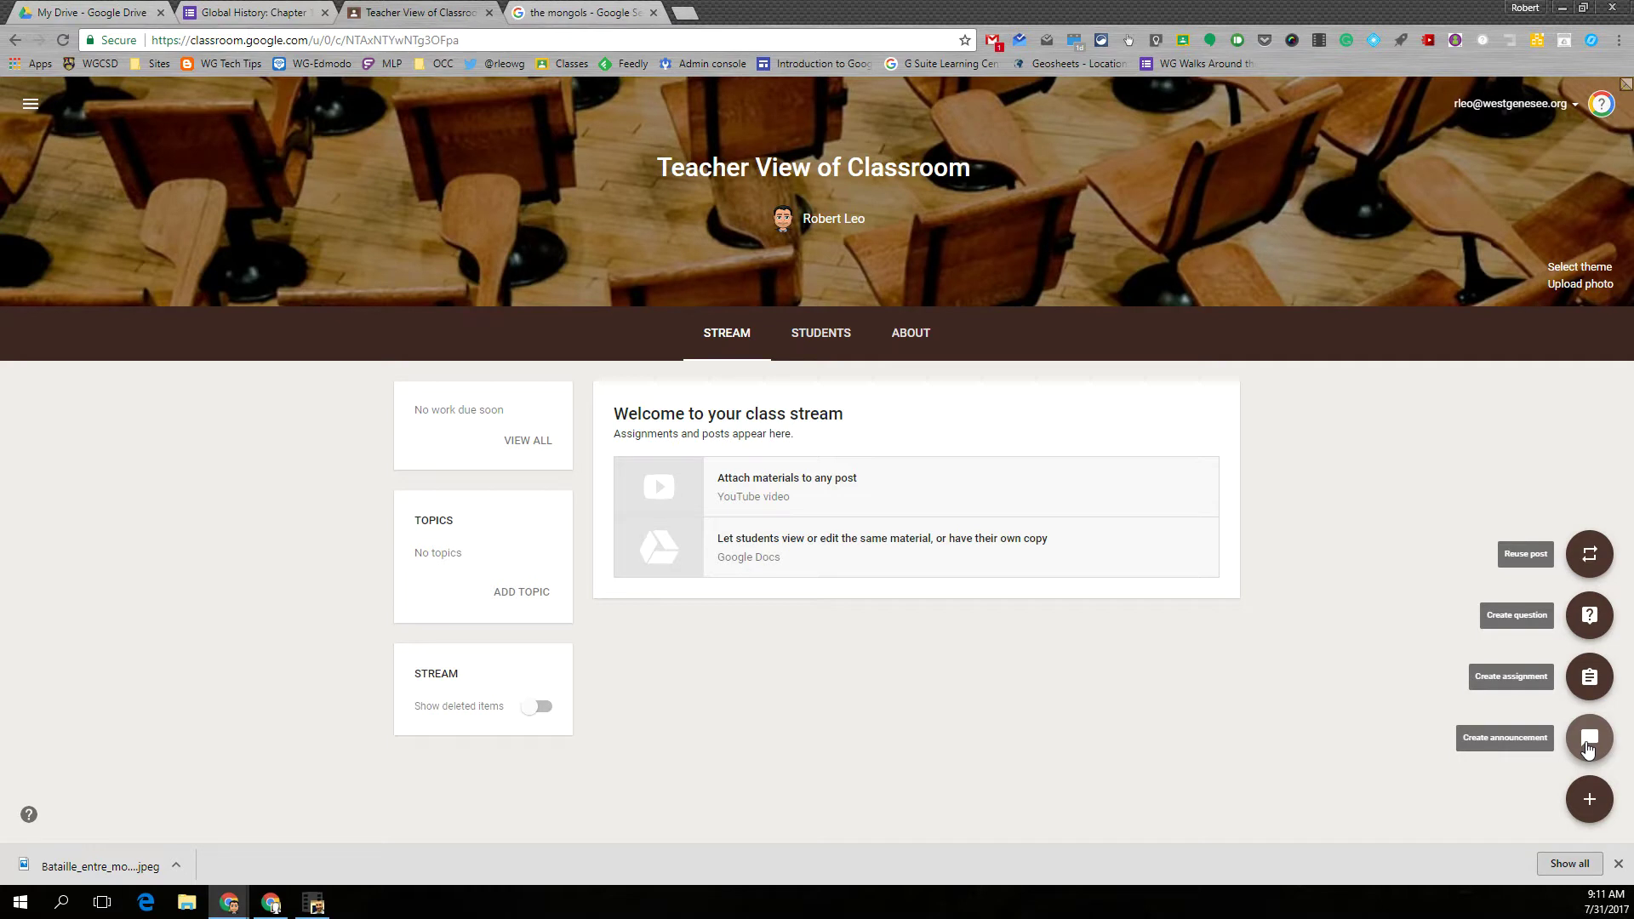
left_click(1586, 745)
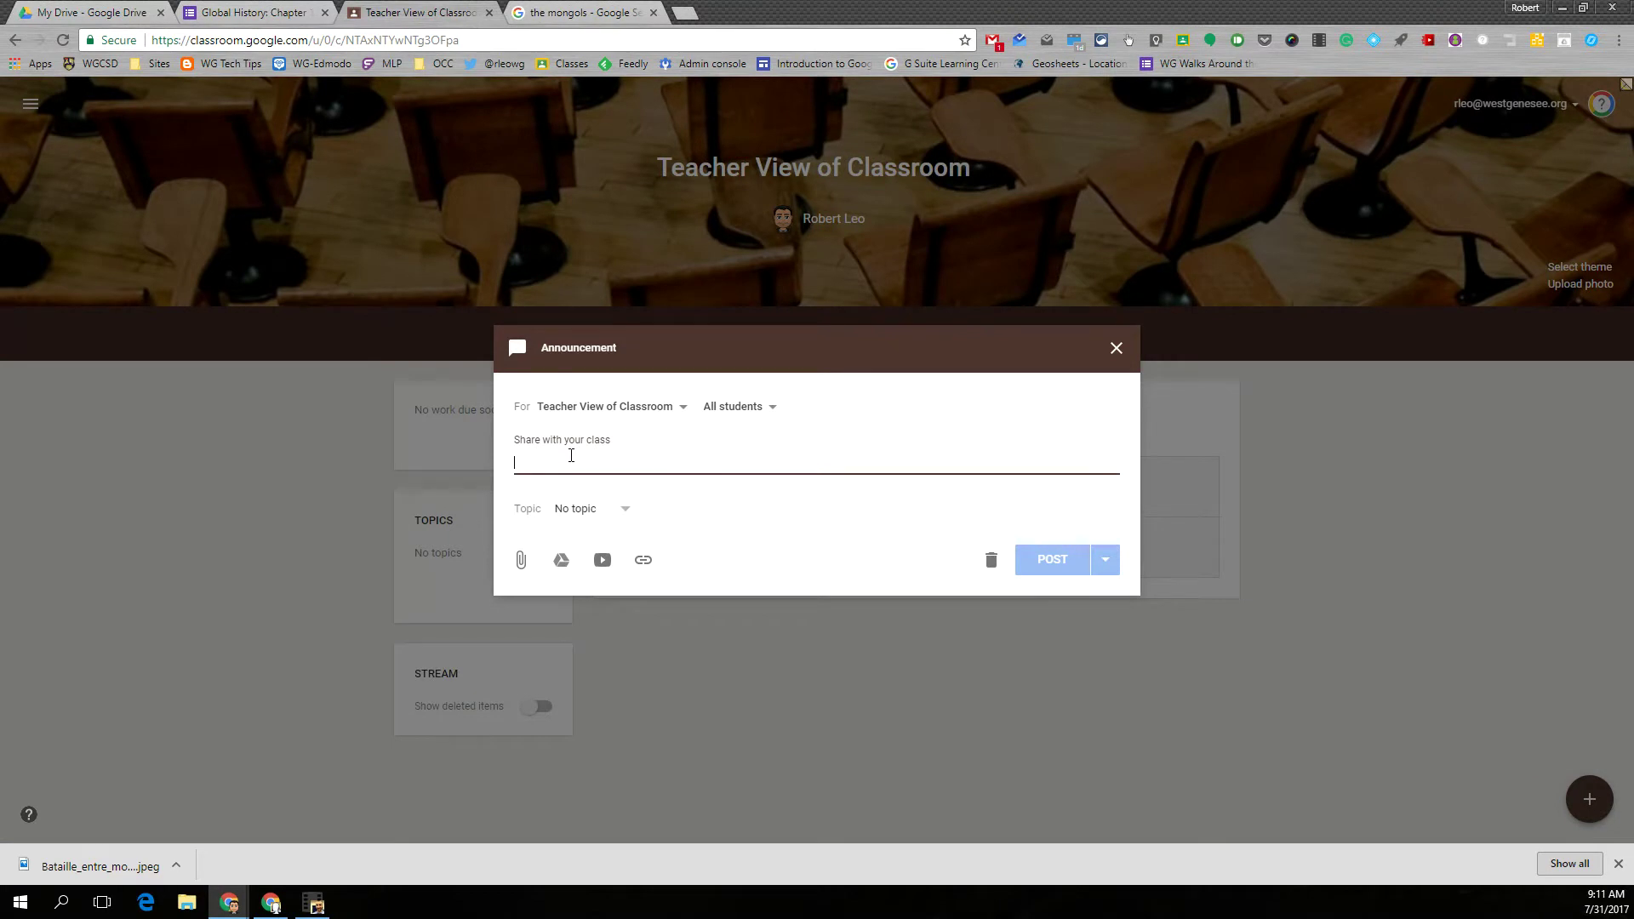
type("Chapter 15 Quiz")
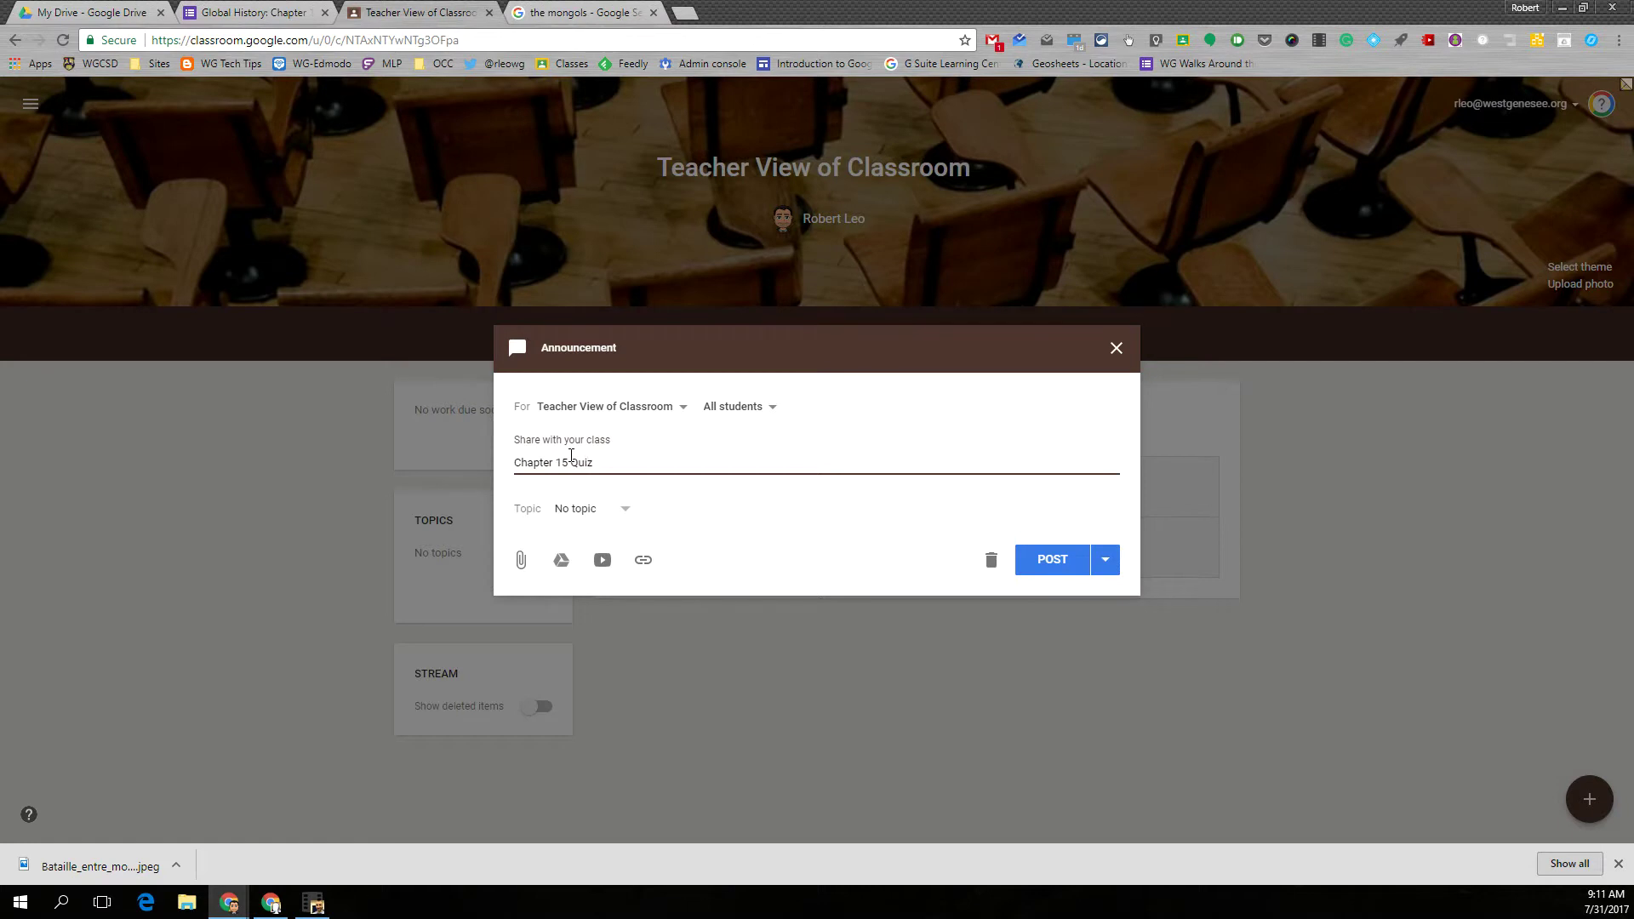
Attach the form "Global History: Chapter 15 Quiz" from Google Drive to the announcement
left_click(562, 561)
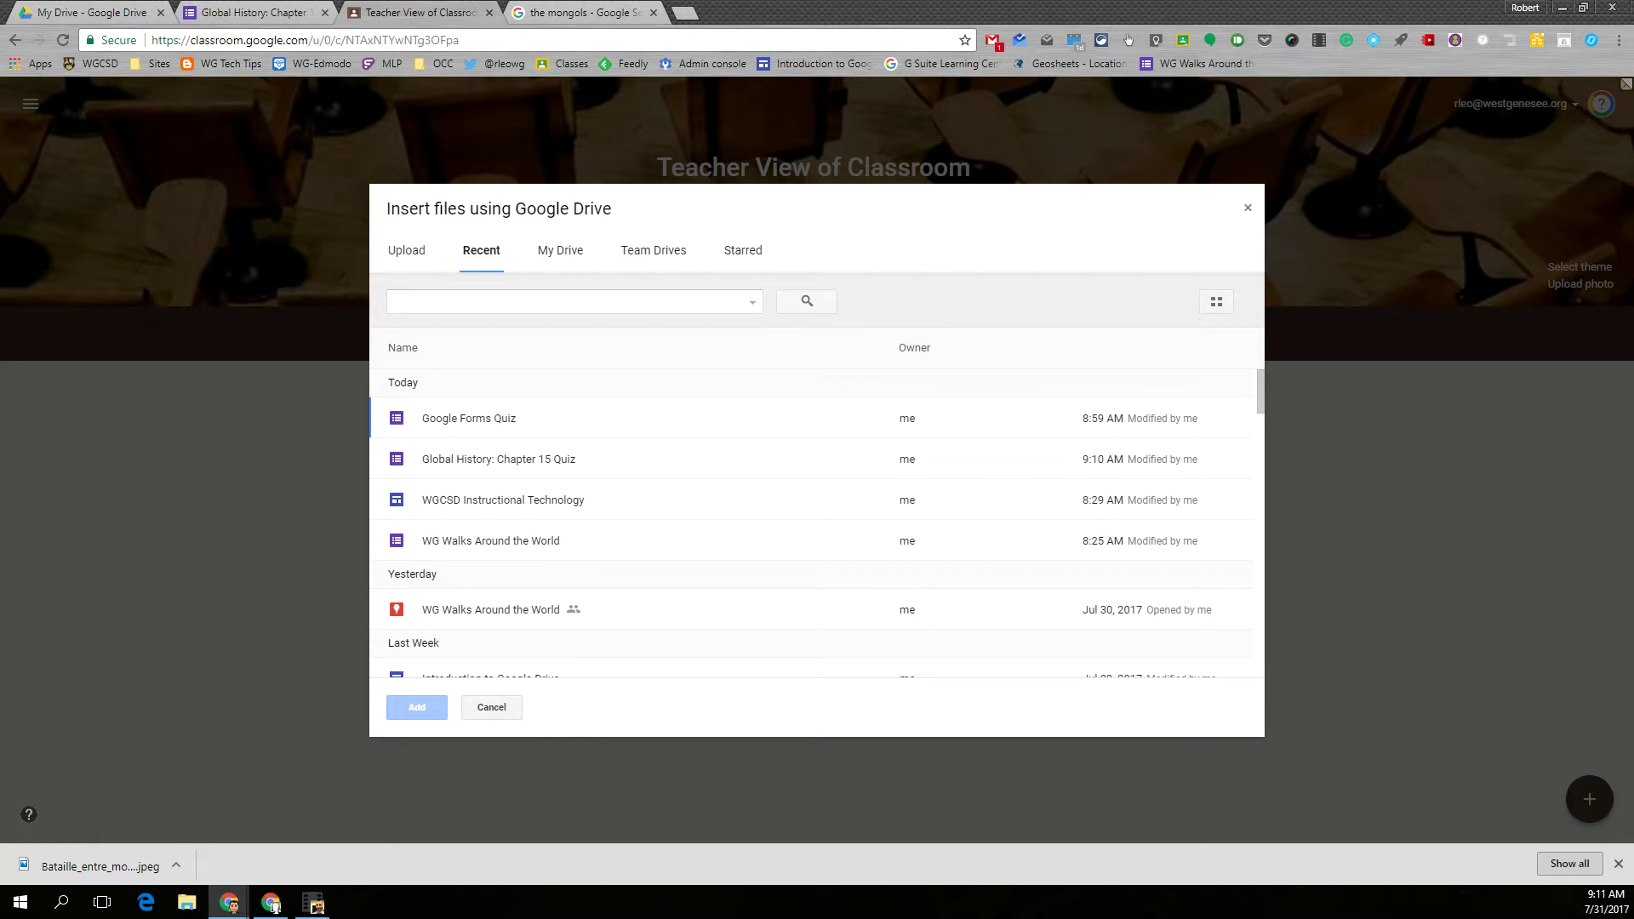
left_click(453, 459)
left_click(407, 711)
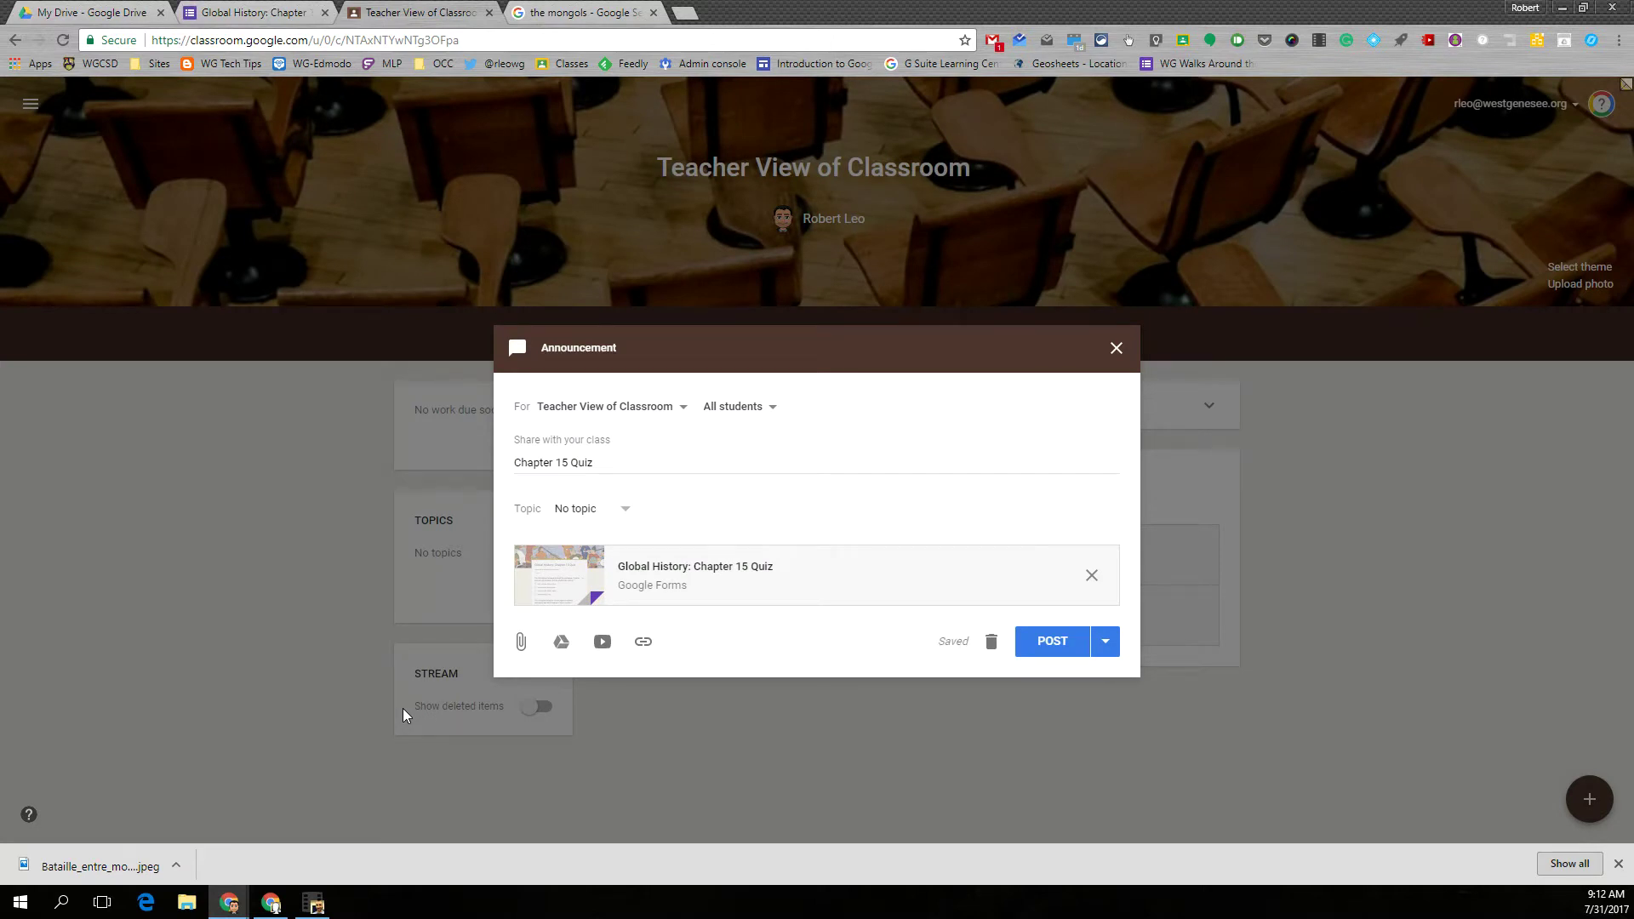
Create a topic named "Quiz" for the announcement and check the available posting options
left_click(594, 517)
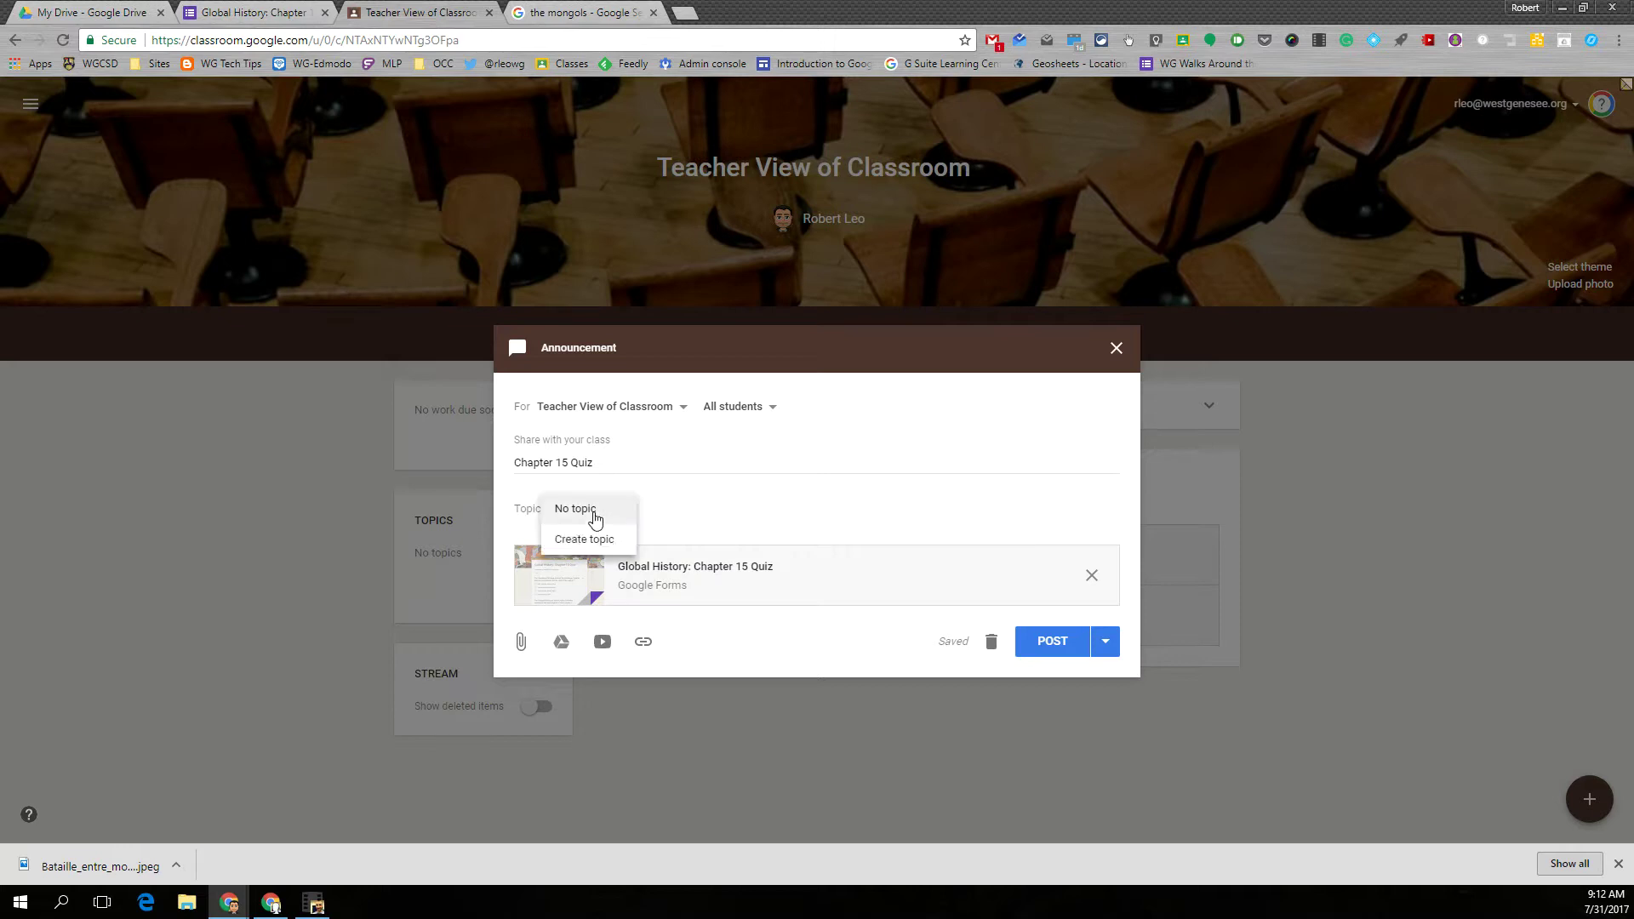
left_click(594, 540)
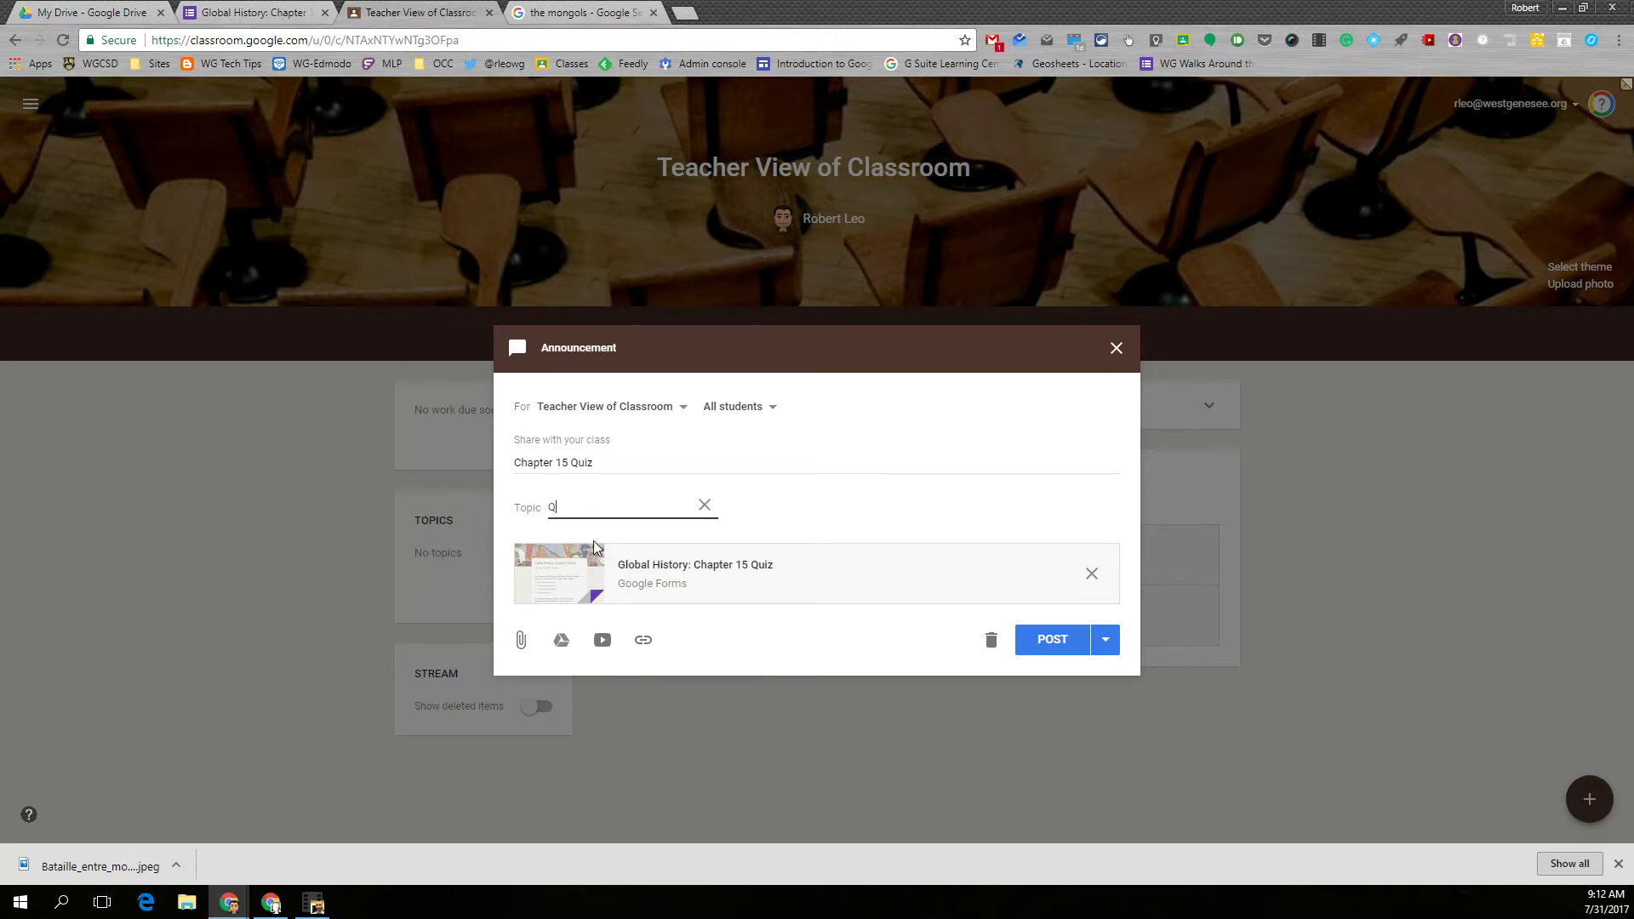
left_click(824, 517)
left_click(1108, 652)
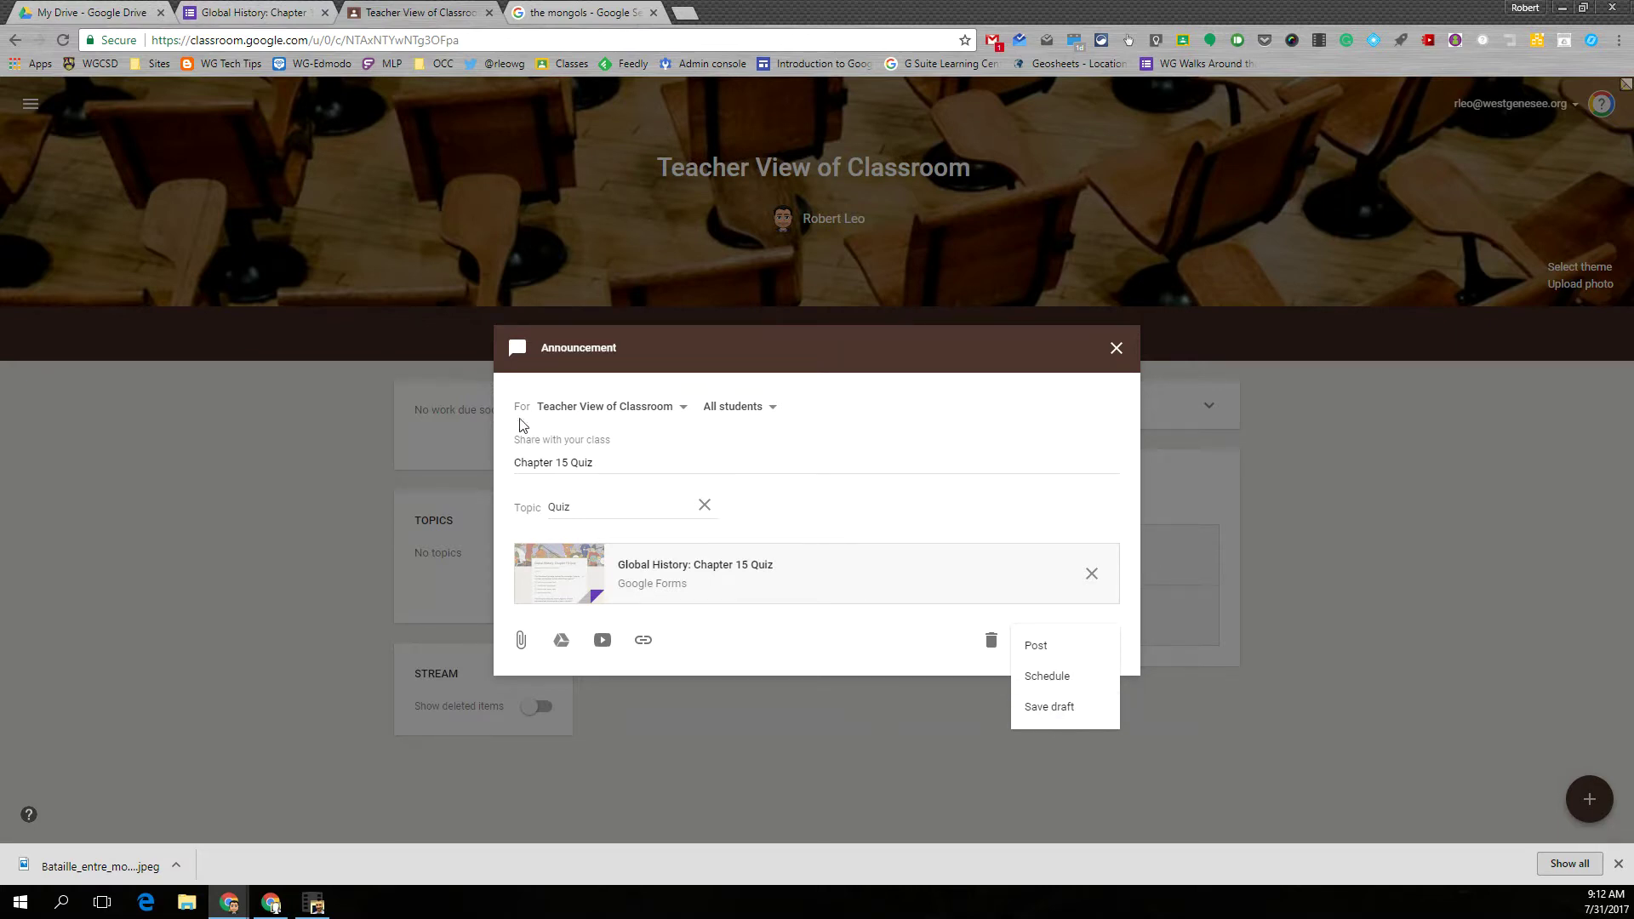
Try adding other classes such as CB Deployment Plan to the announcement's recipients, and clear the extra selections again
left_click(595, 408)
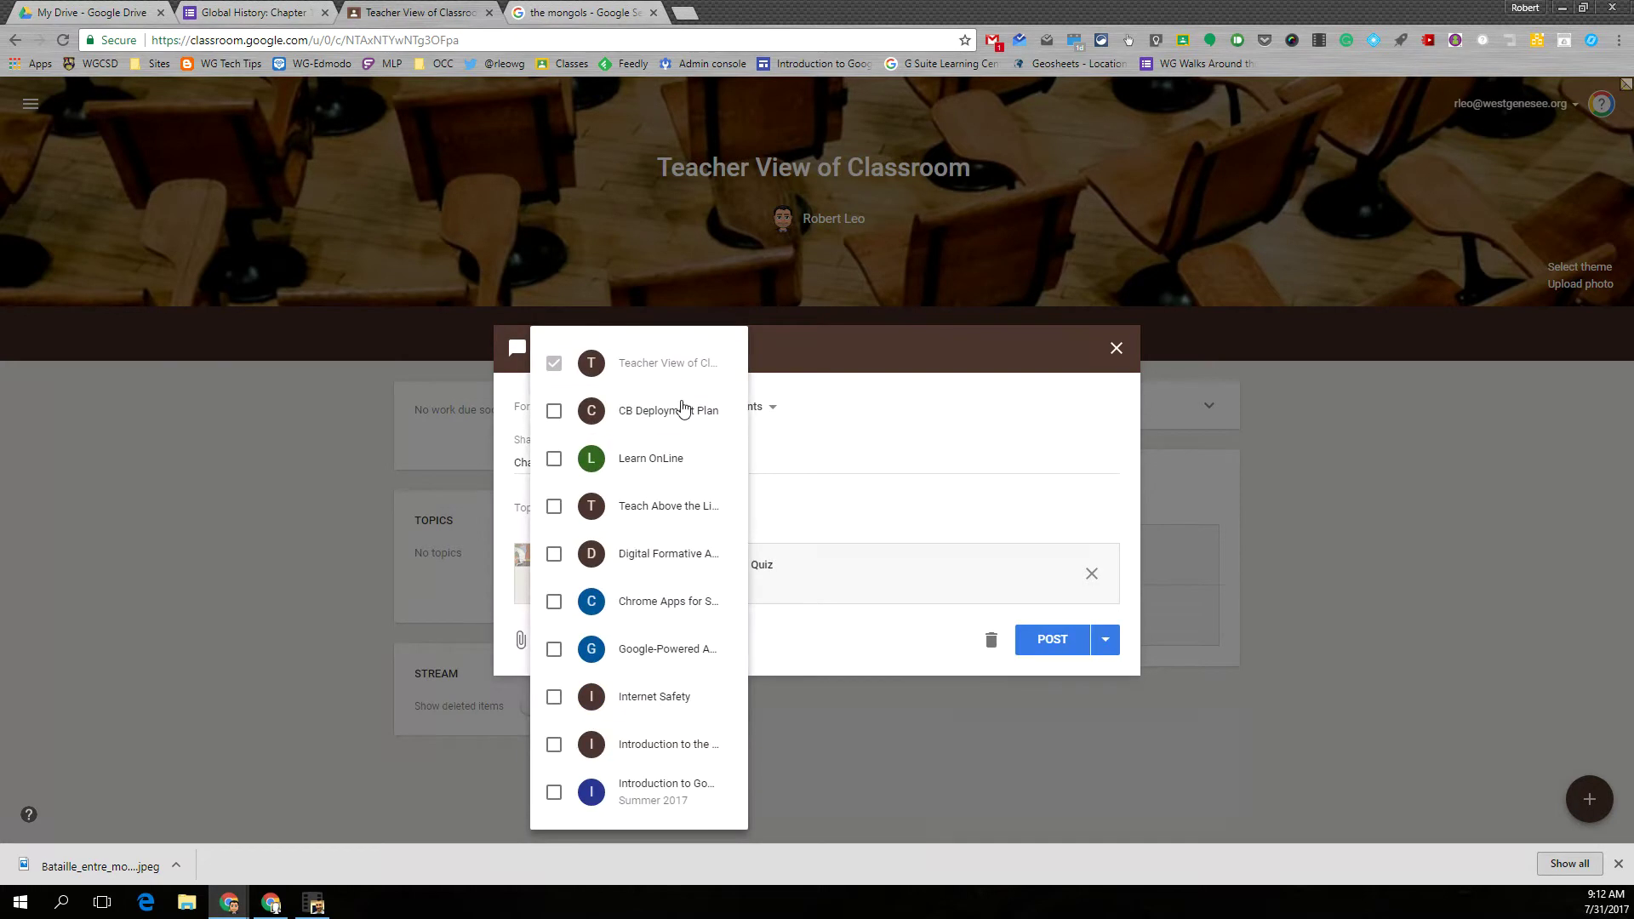
left_click(584, 421)
left_click(553, 459)
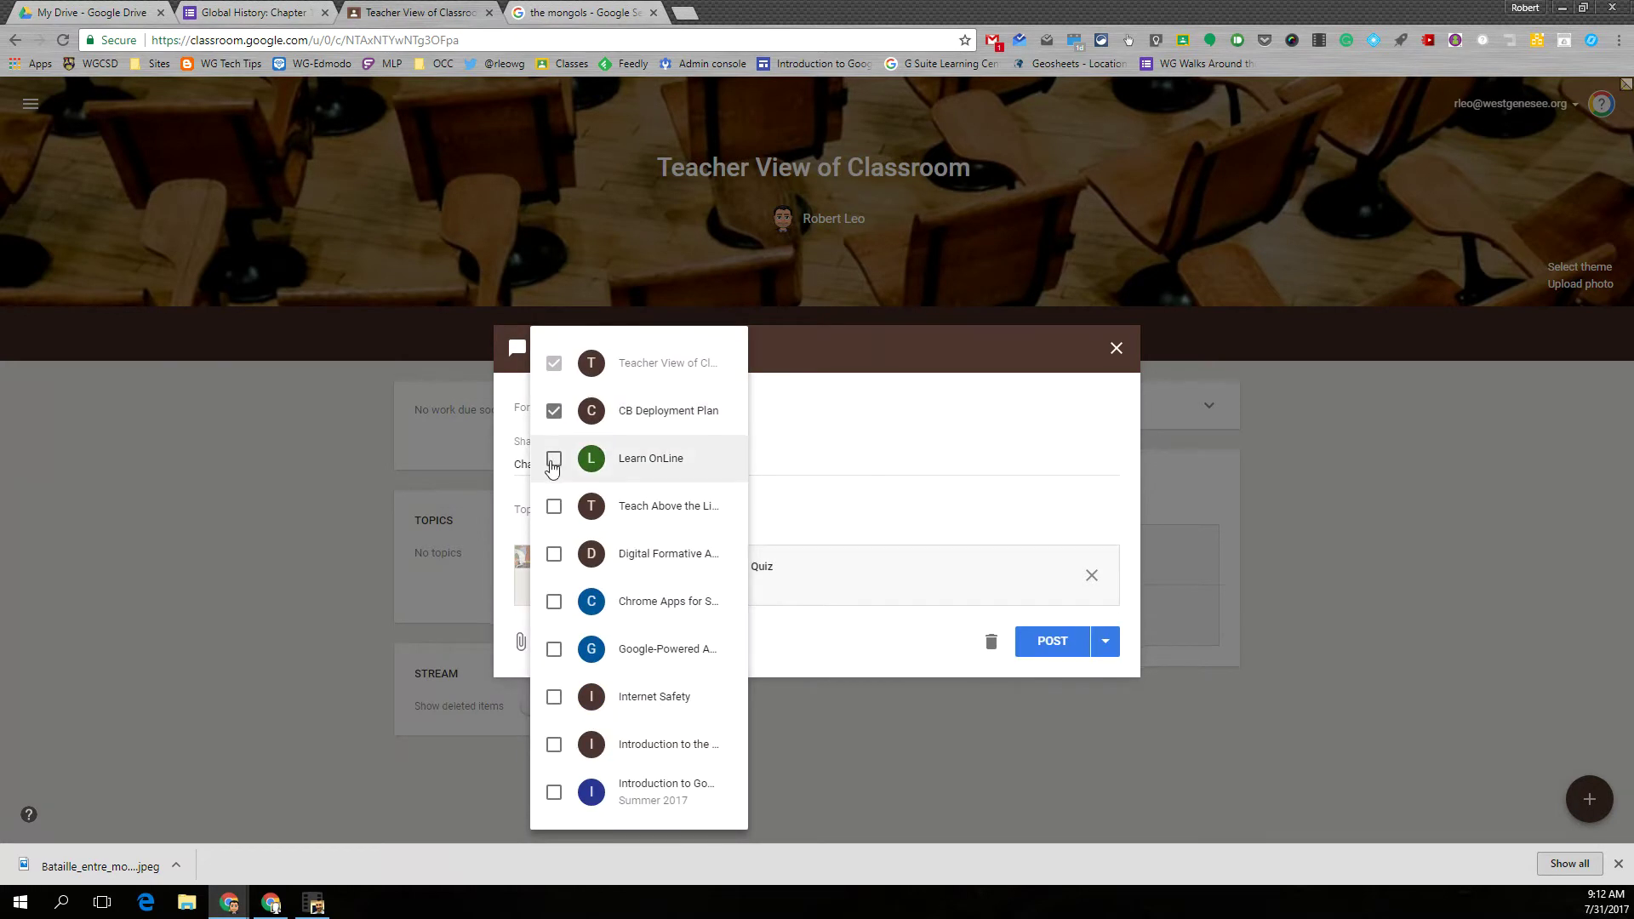
left_click(553, 506)
left_click(554, 459)
left_click(554, 412)
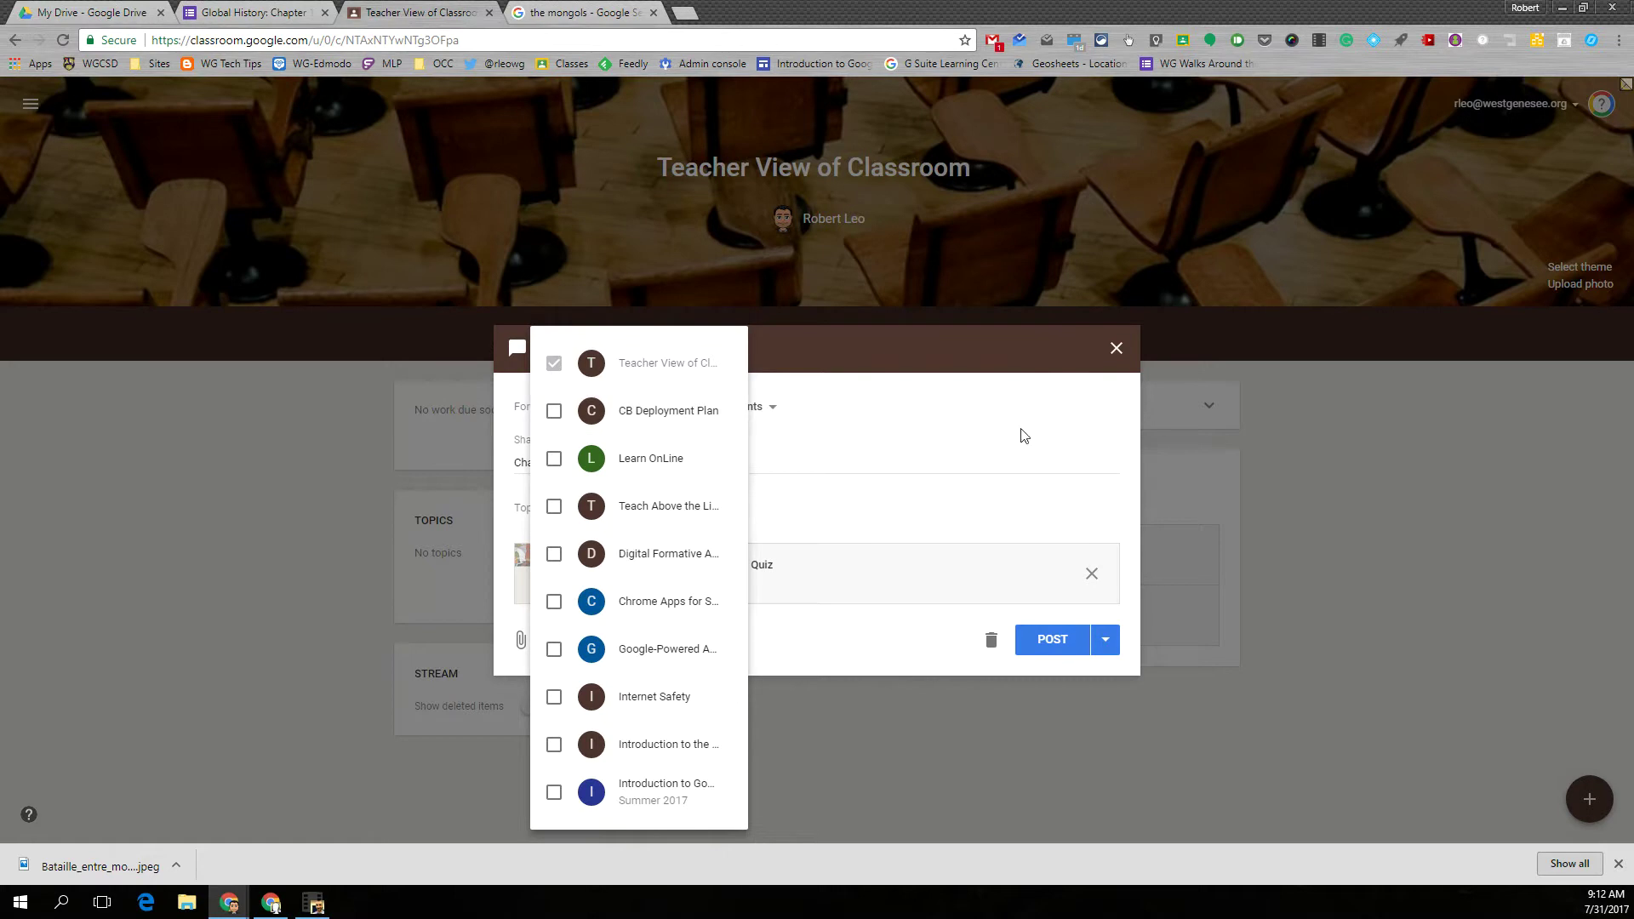
left_click(1332, 487)
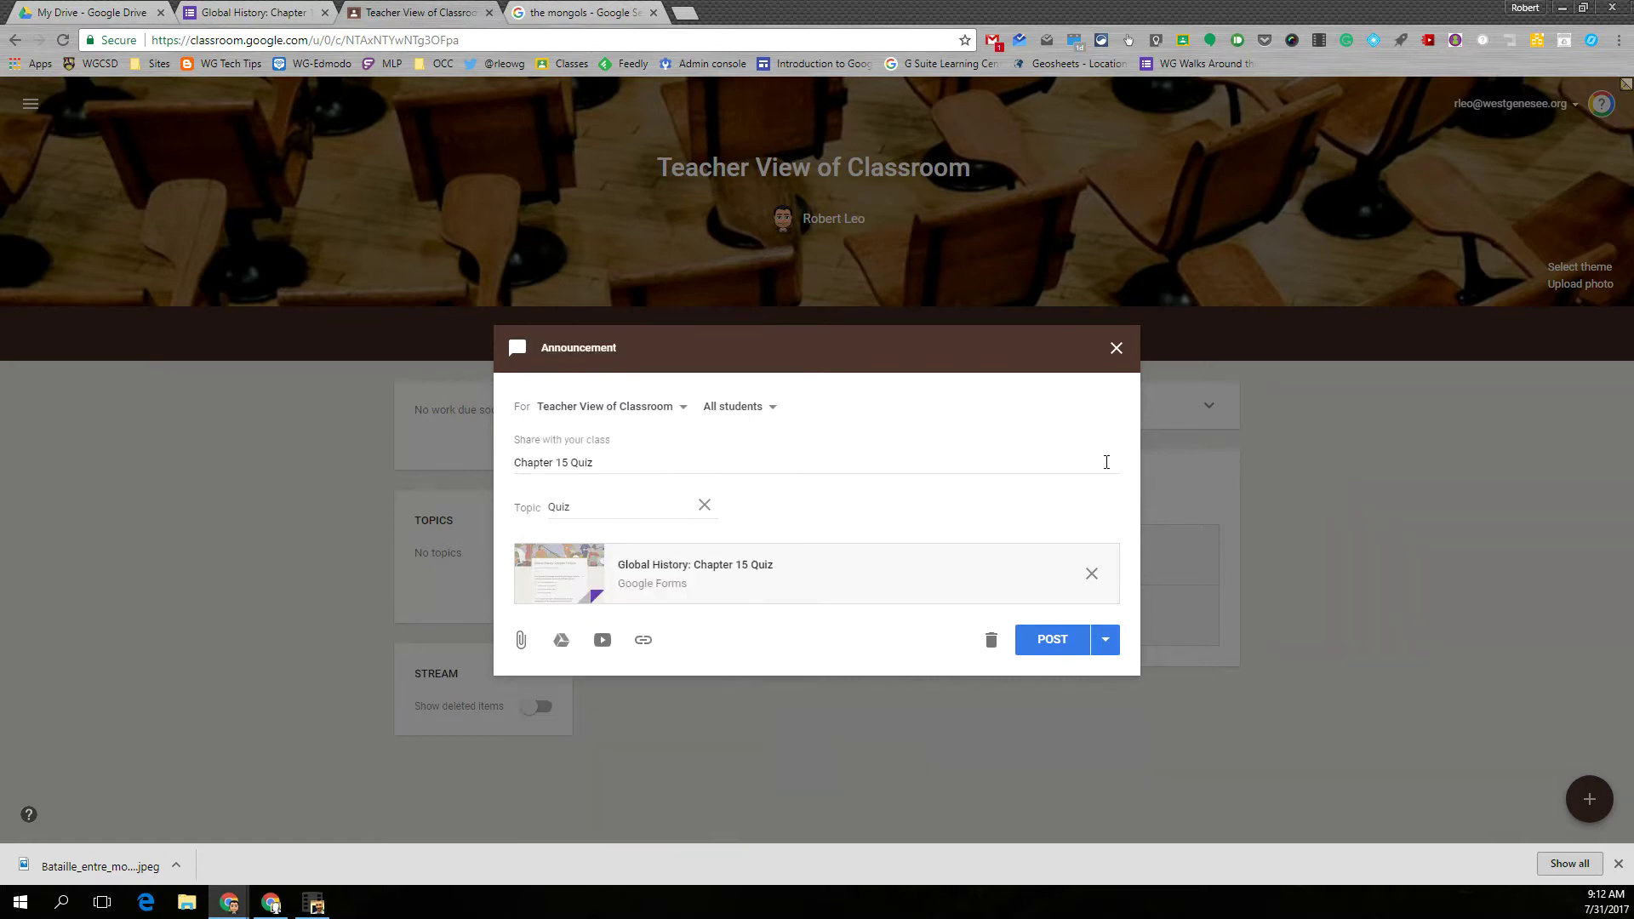
Check the student recipient choices and post the announcement to all students of the class
left_click(774, 409)
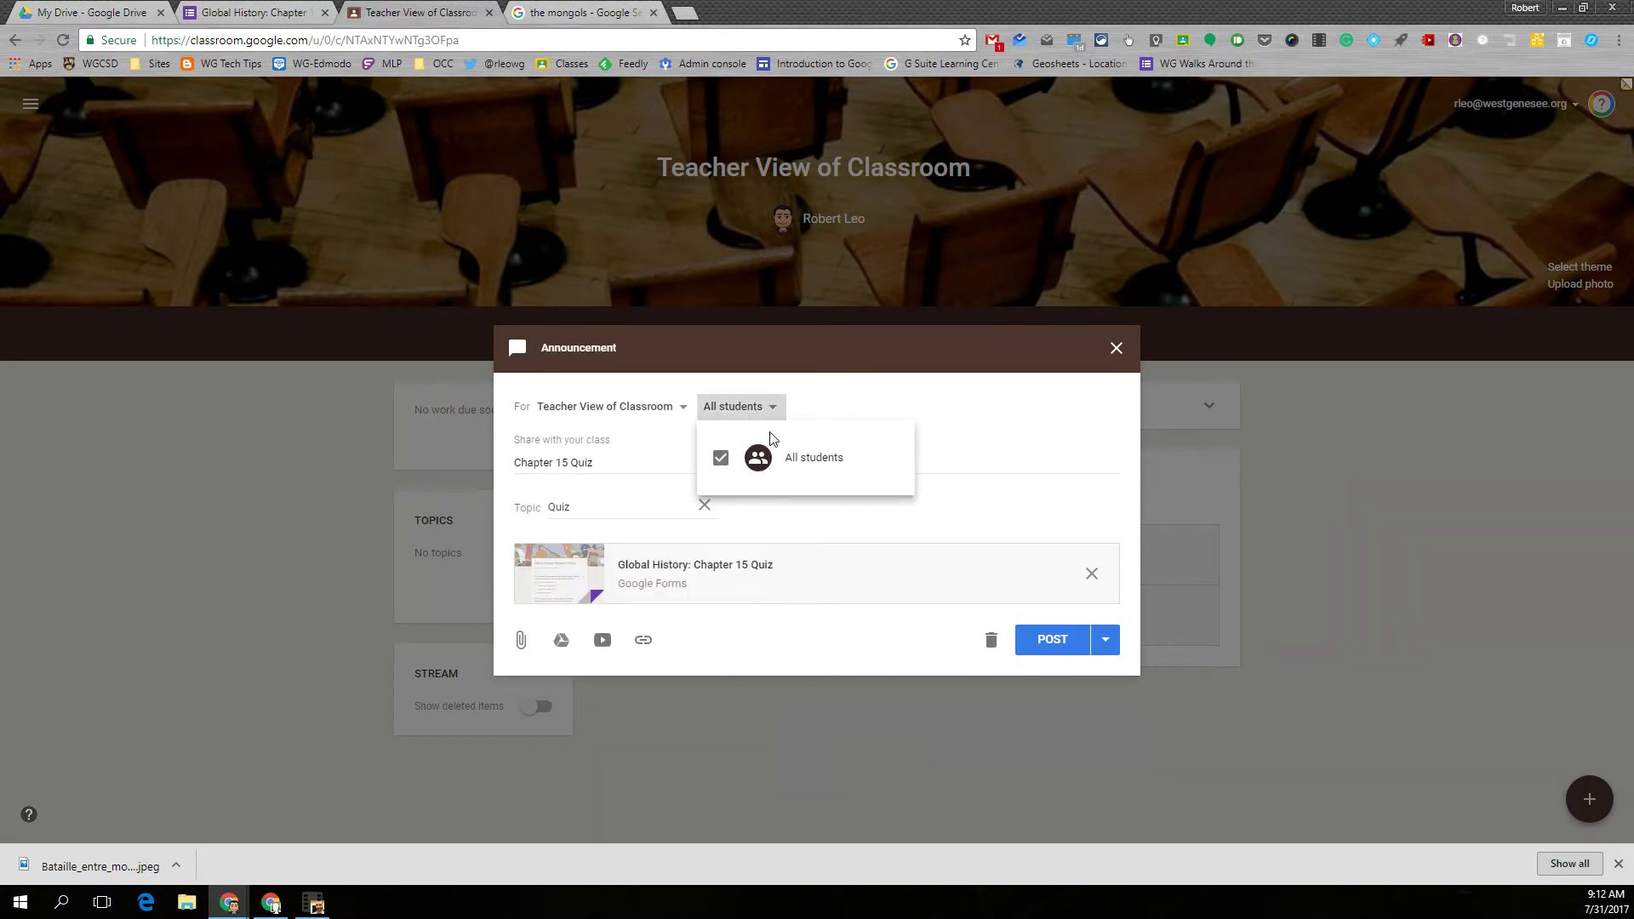
left_click(1403, 491)
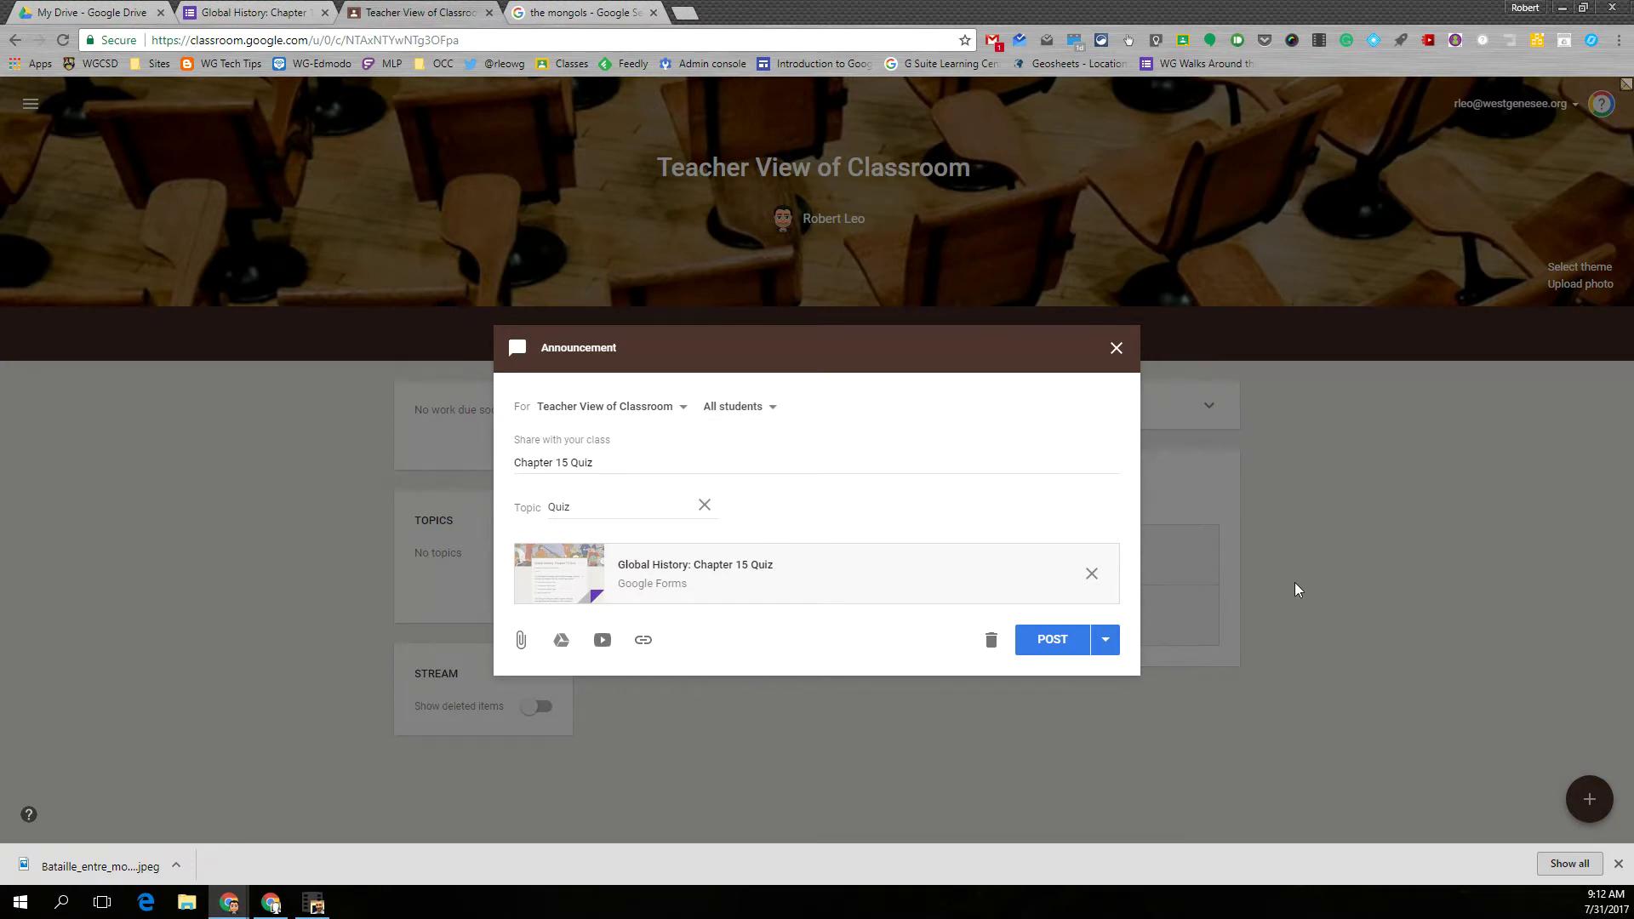
left_click(1054, 641)
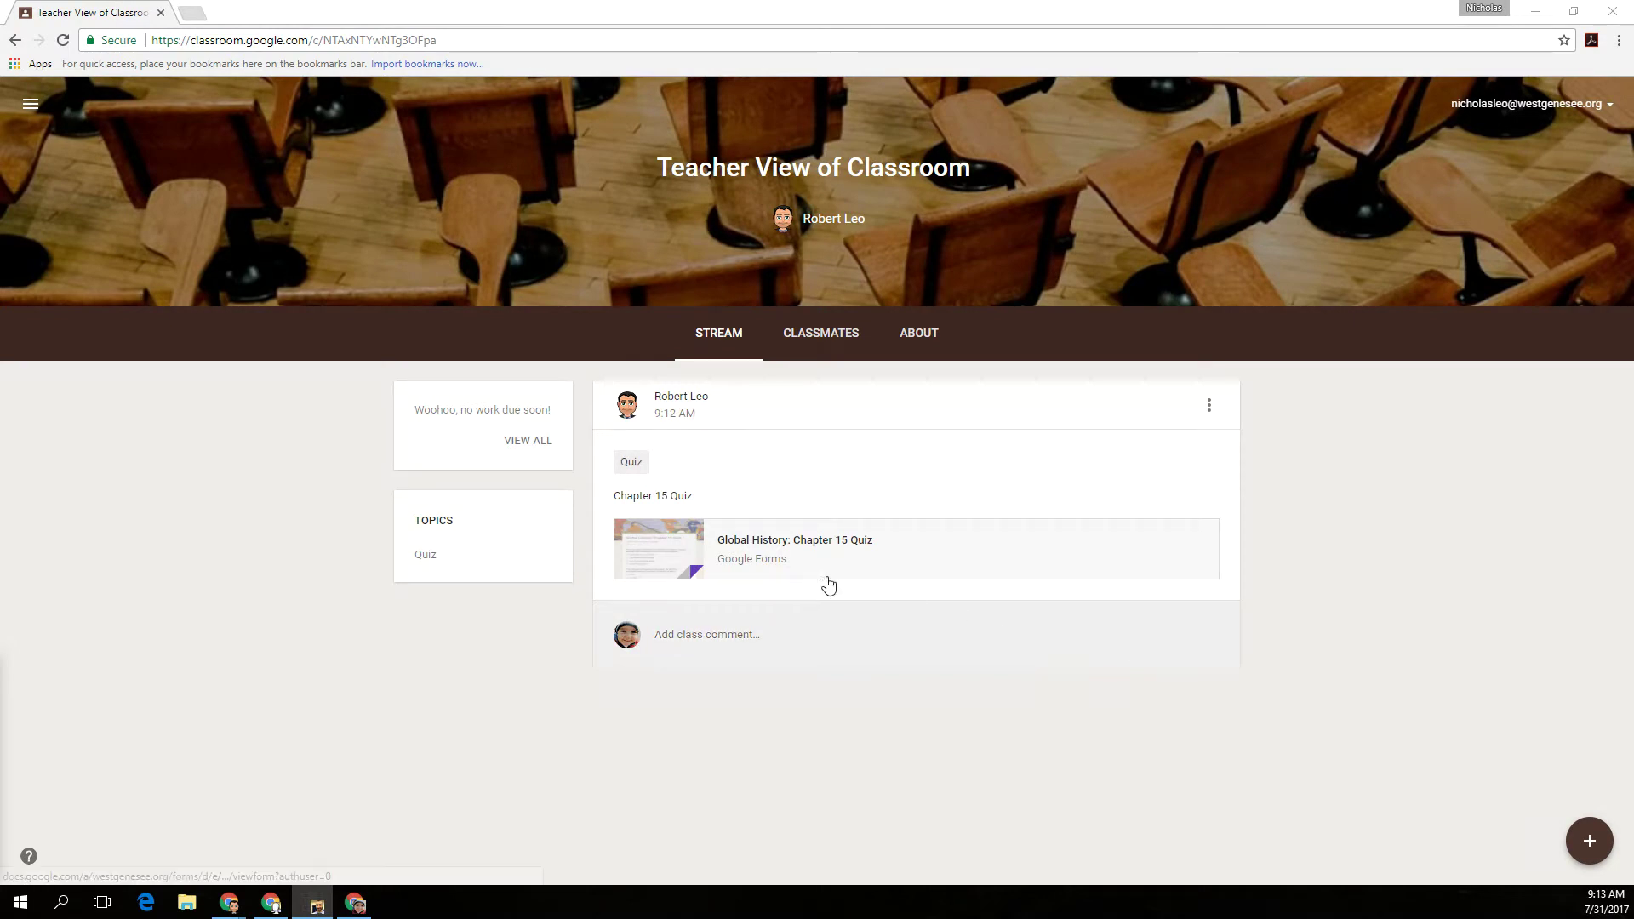
Open the attached Global History: Chapter 15 Quiz from the student's class stream and look through its questions
left_click(766, 544)
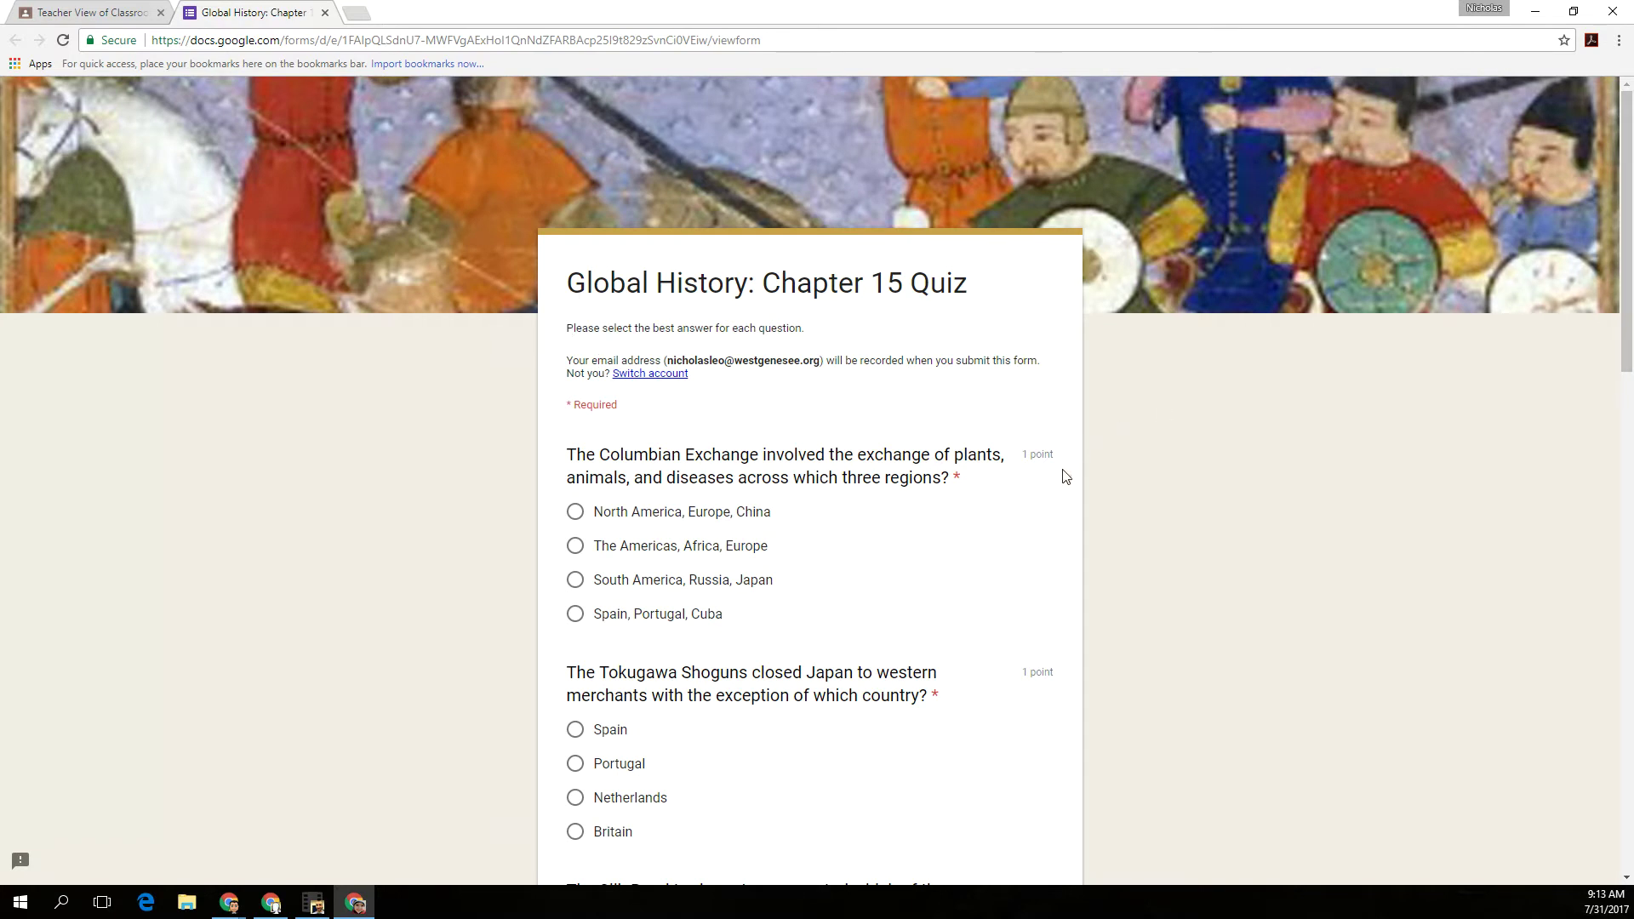
scroll(1028, 562, "down", 5)
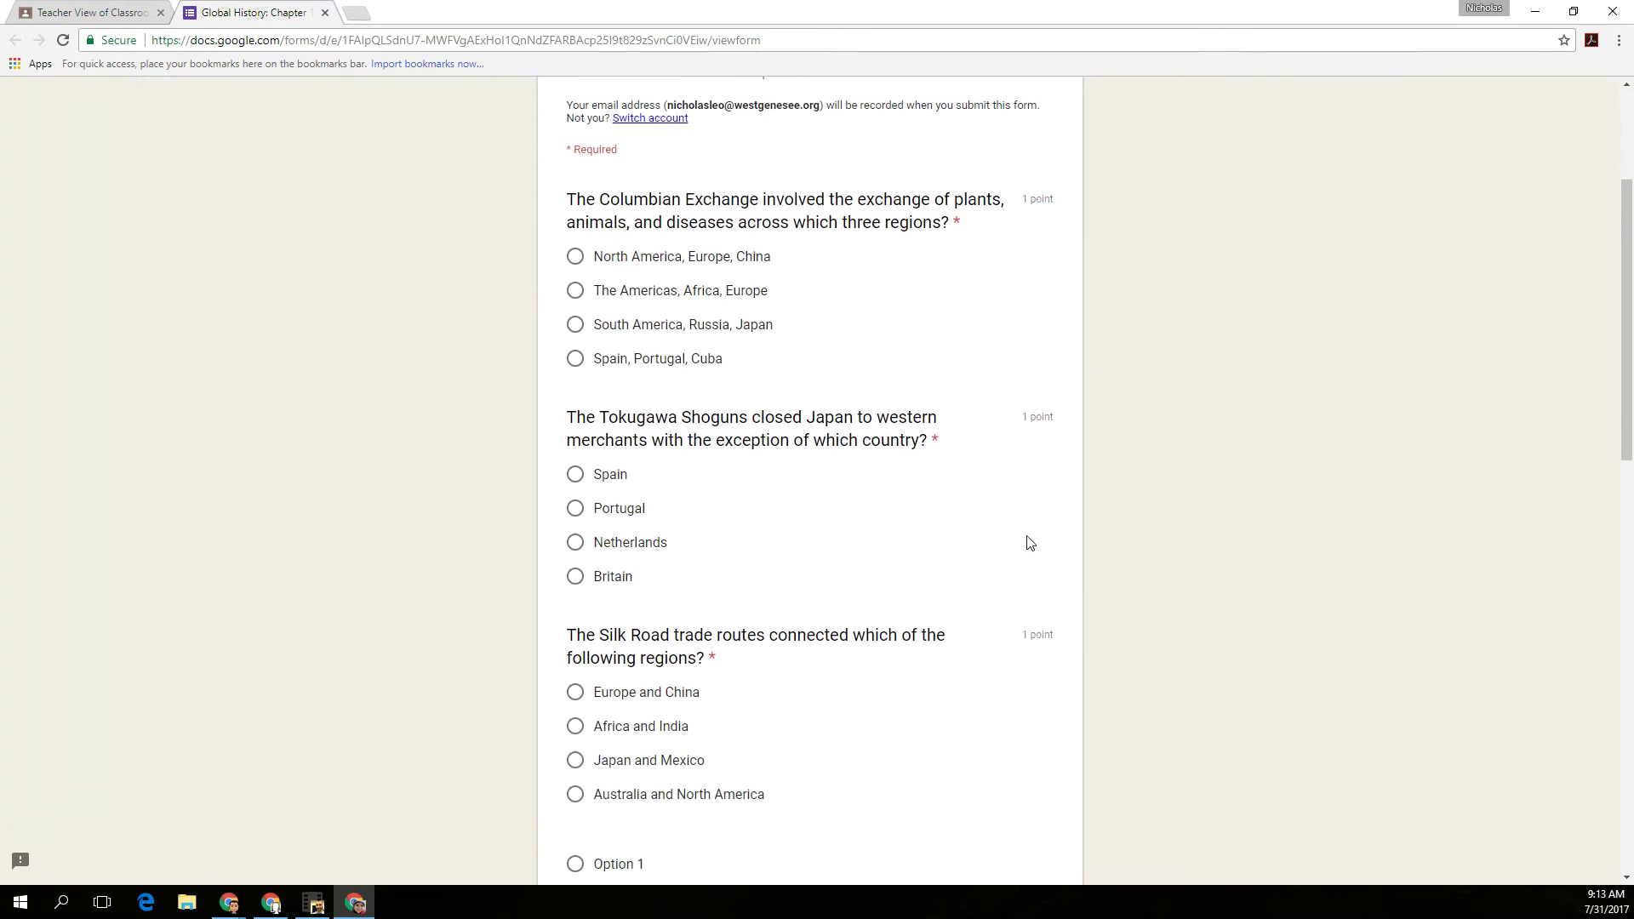
scroll(1026, 541, "down", 2)
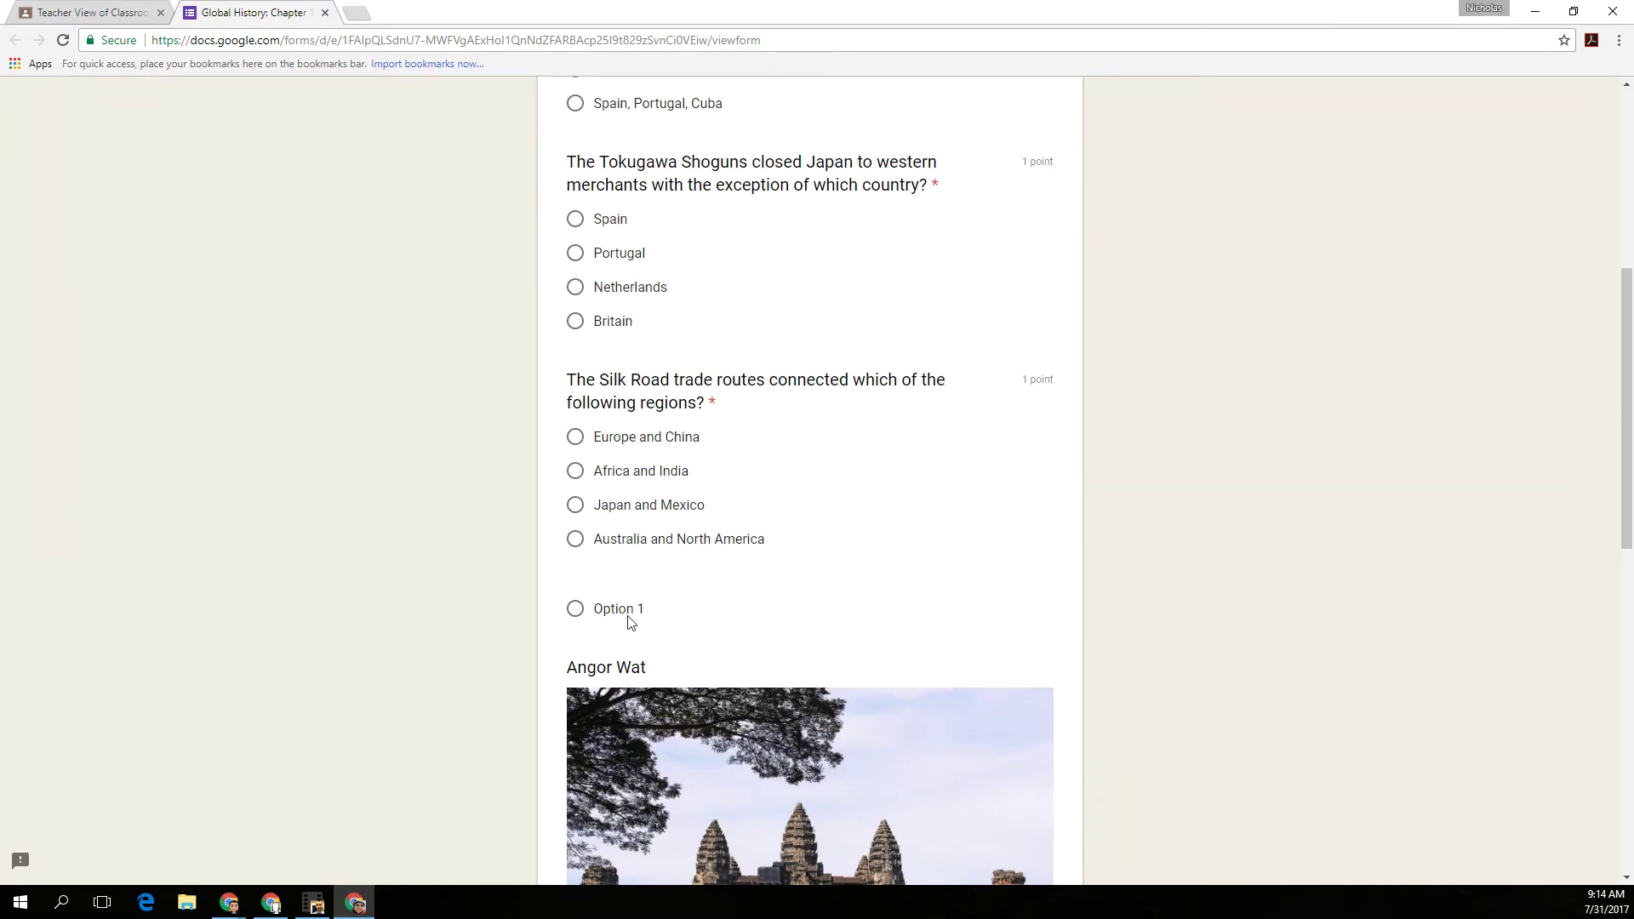
scroll(630, 621, "up", 6)
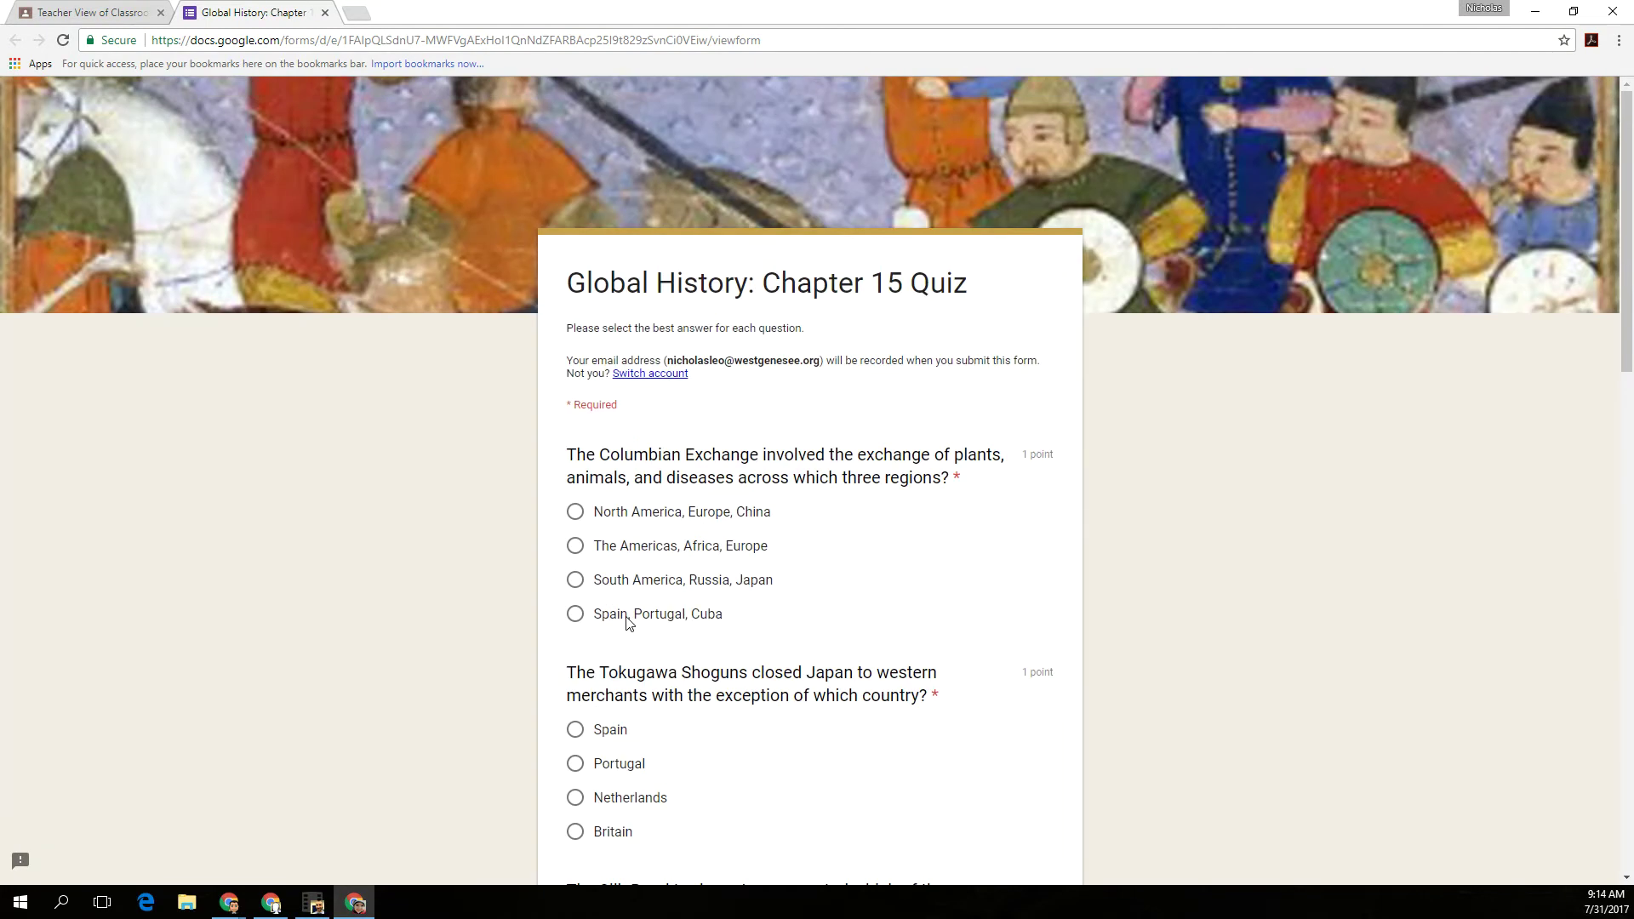
Answer "The Americas, Africa, Europe" for the Columbian Exchange, "Portugal" for the Tokugawa question, and choose an answer for the Silk Road question
left_click(576, 546)
scroll(577, 545, "down", 3)
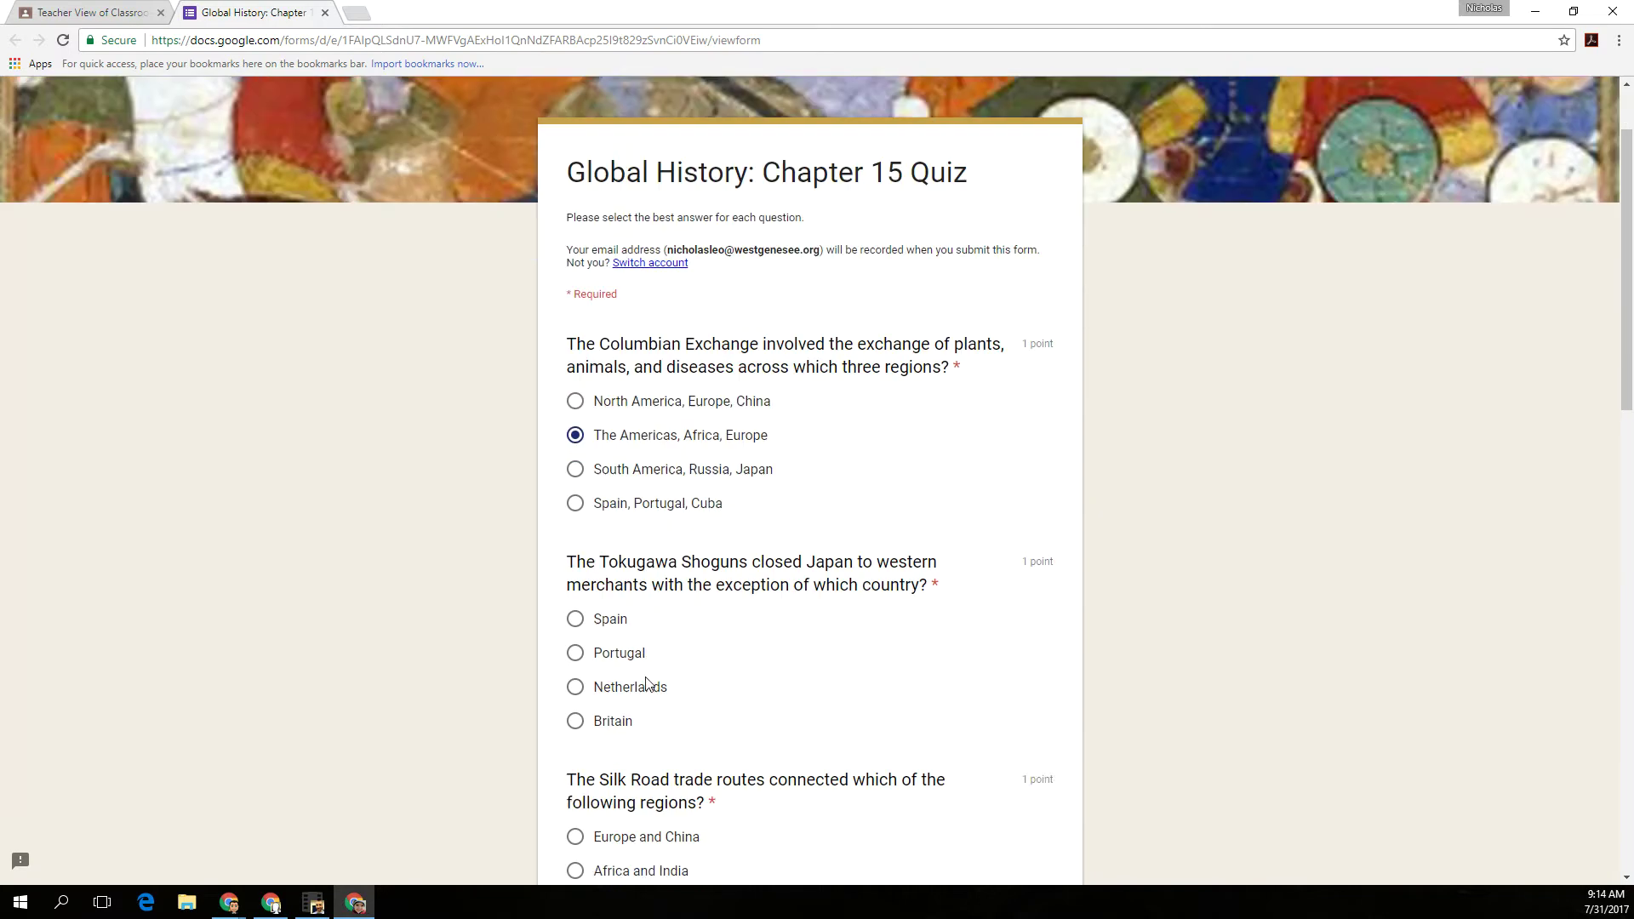
left_click(576, 510)
scroll(577, 527, "down", 2)
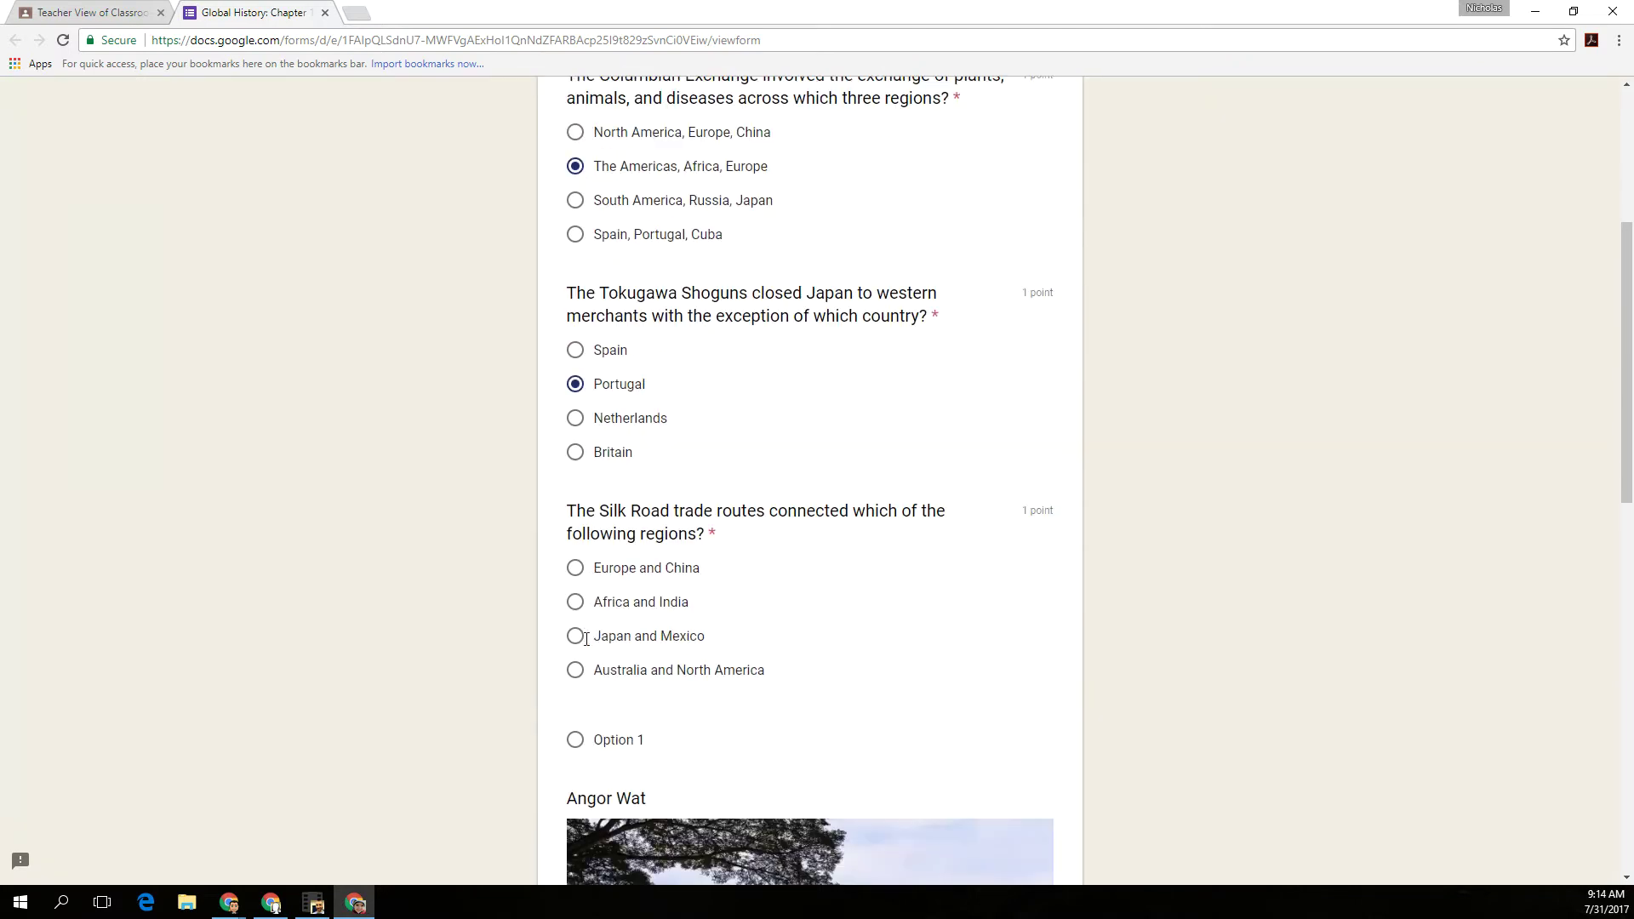
left_click(575, 593)
Answer "The Khmer Kingdom" for the Angor Wat question and "The Mongols" for the nomadic groups question
scroll(762, 681, "down", 9)
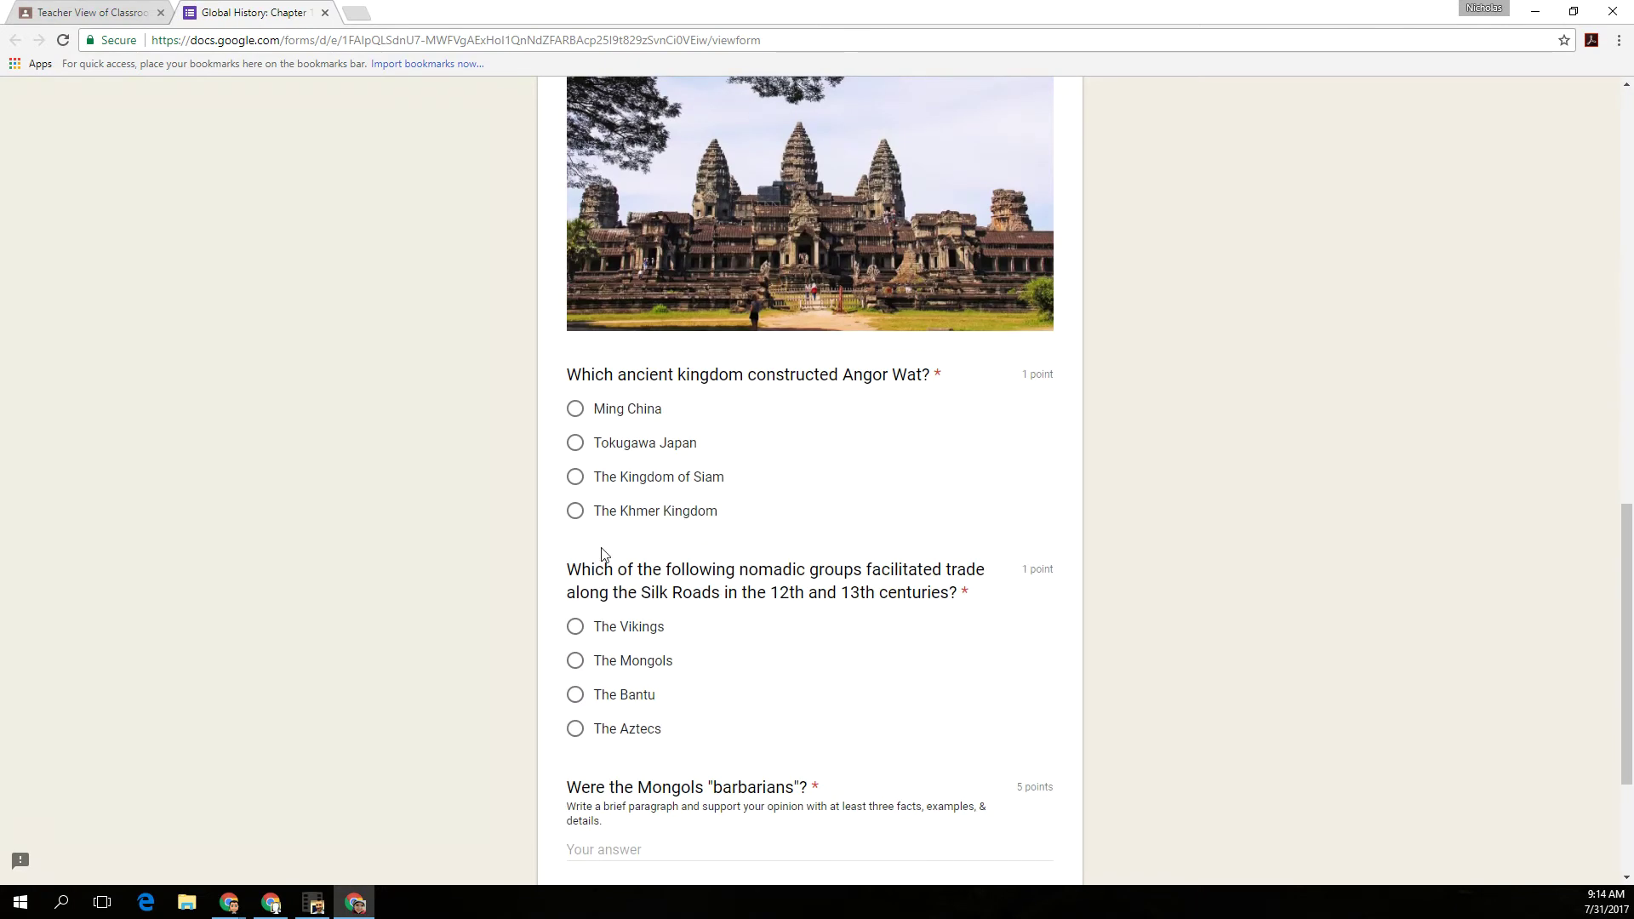
left_click(575, 512)
scroll(749, 645, "down", 1)
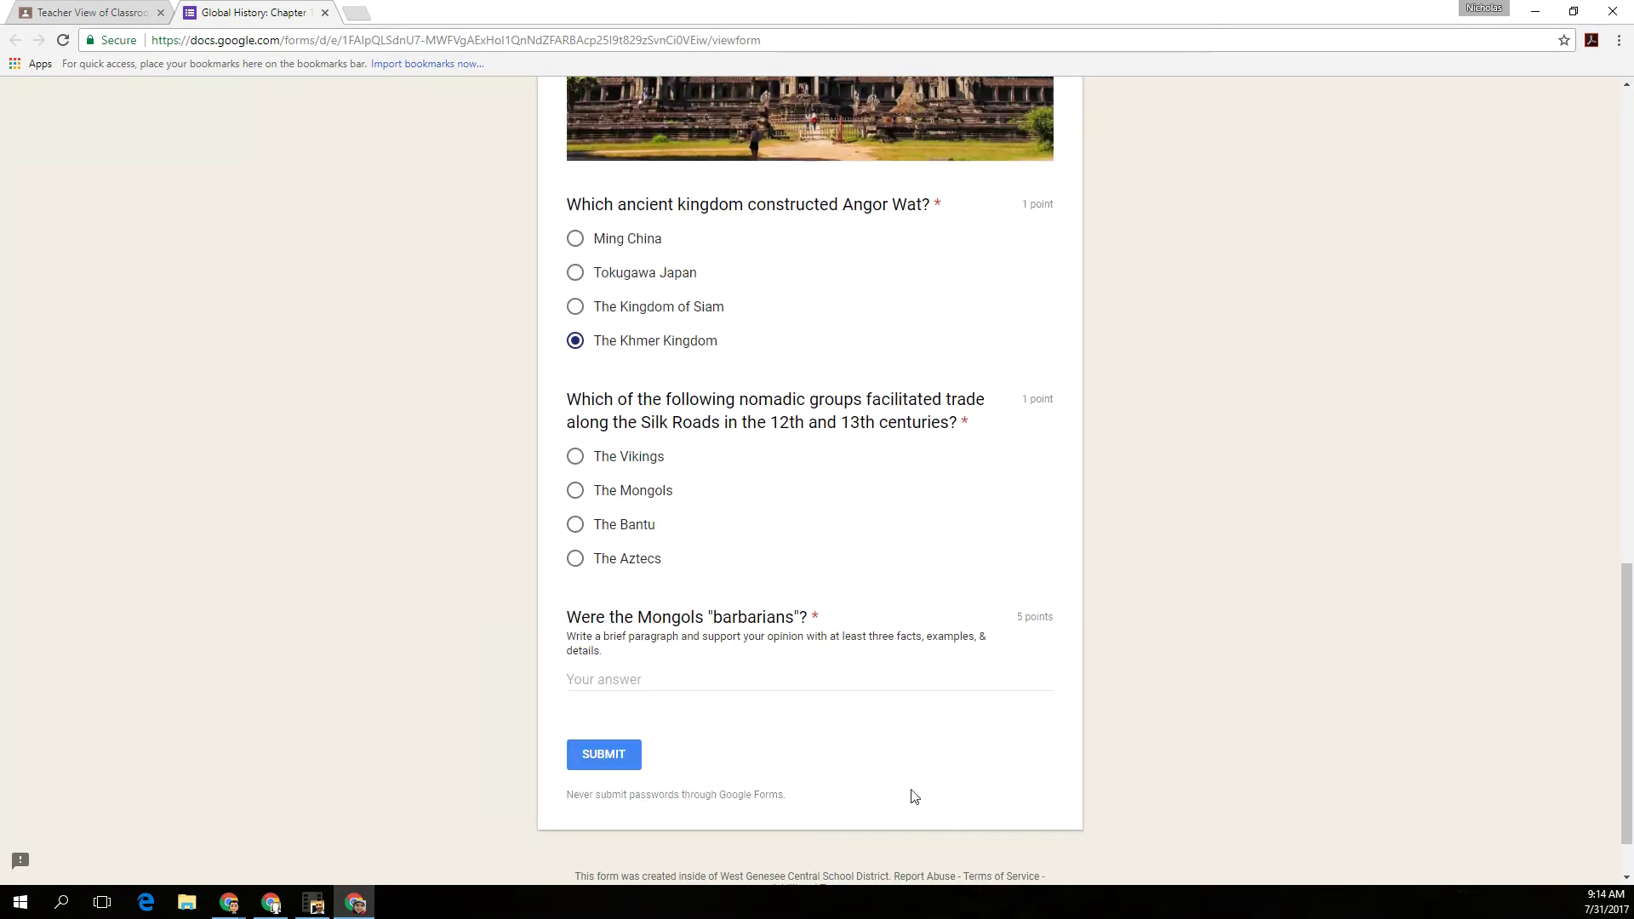
left_click(574, 490)
Answer the Mongols "barbarians" question with "The mongols weren't barbarians for the following reasons." and submit the quiz
left_click(614, 678)
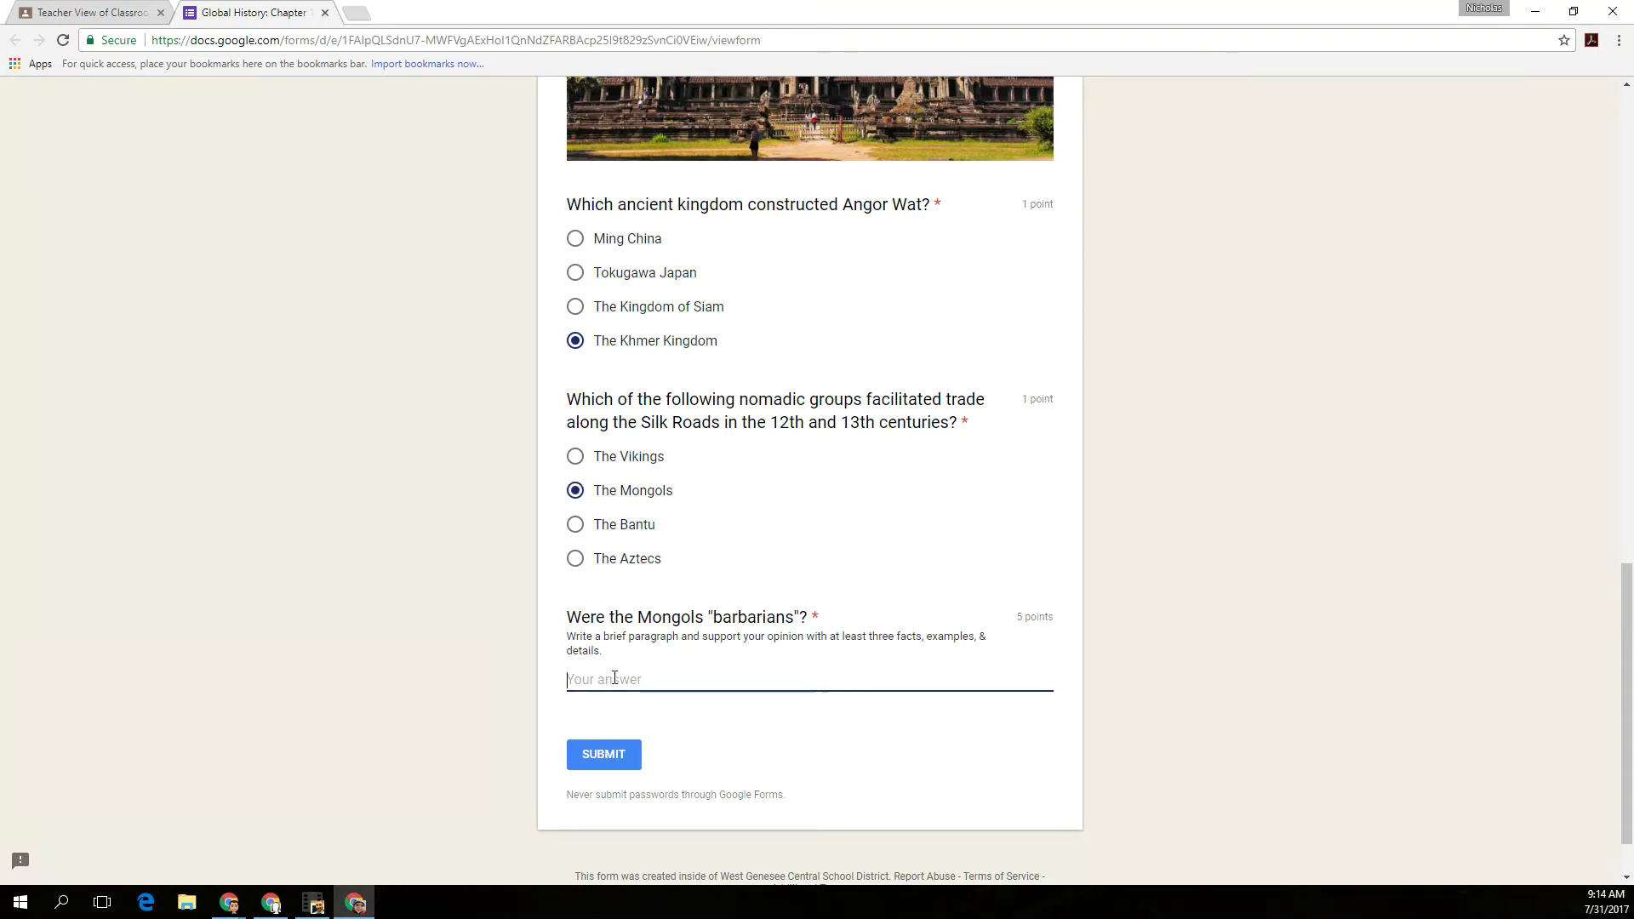
type("T")
key("BackSpace")
key("BackSpace")
key("BackSpace")
type("he mongols were'")
key("BackSpace")
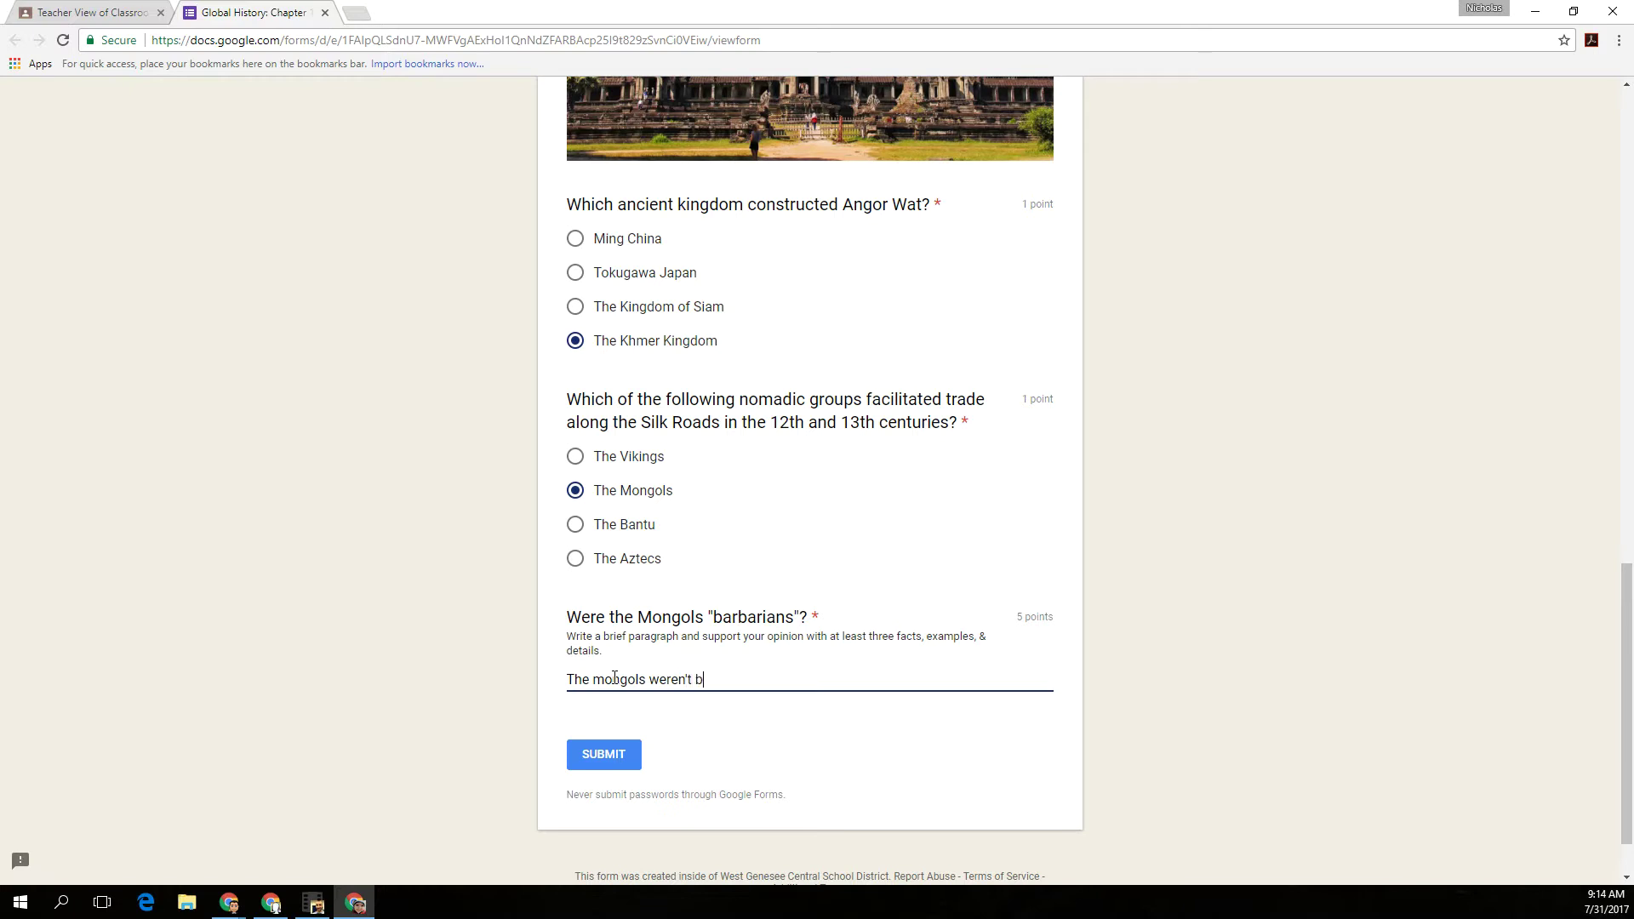
type("n't barbarians for the followng")
key("BackSpace")
key("BackSpace")
type("n g reasons.")
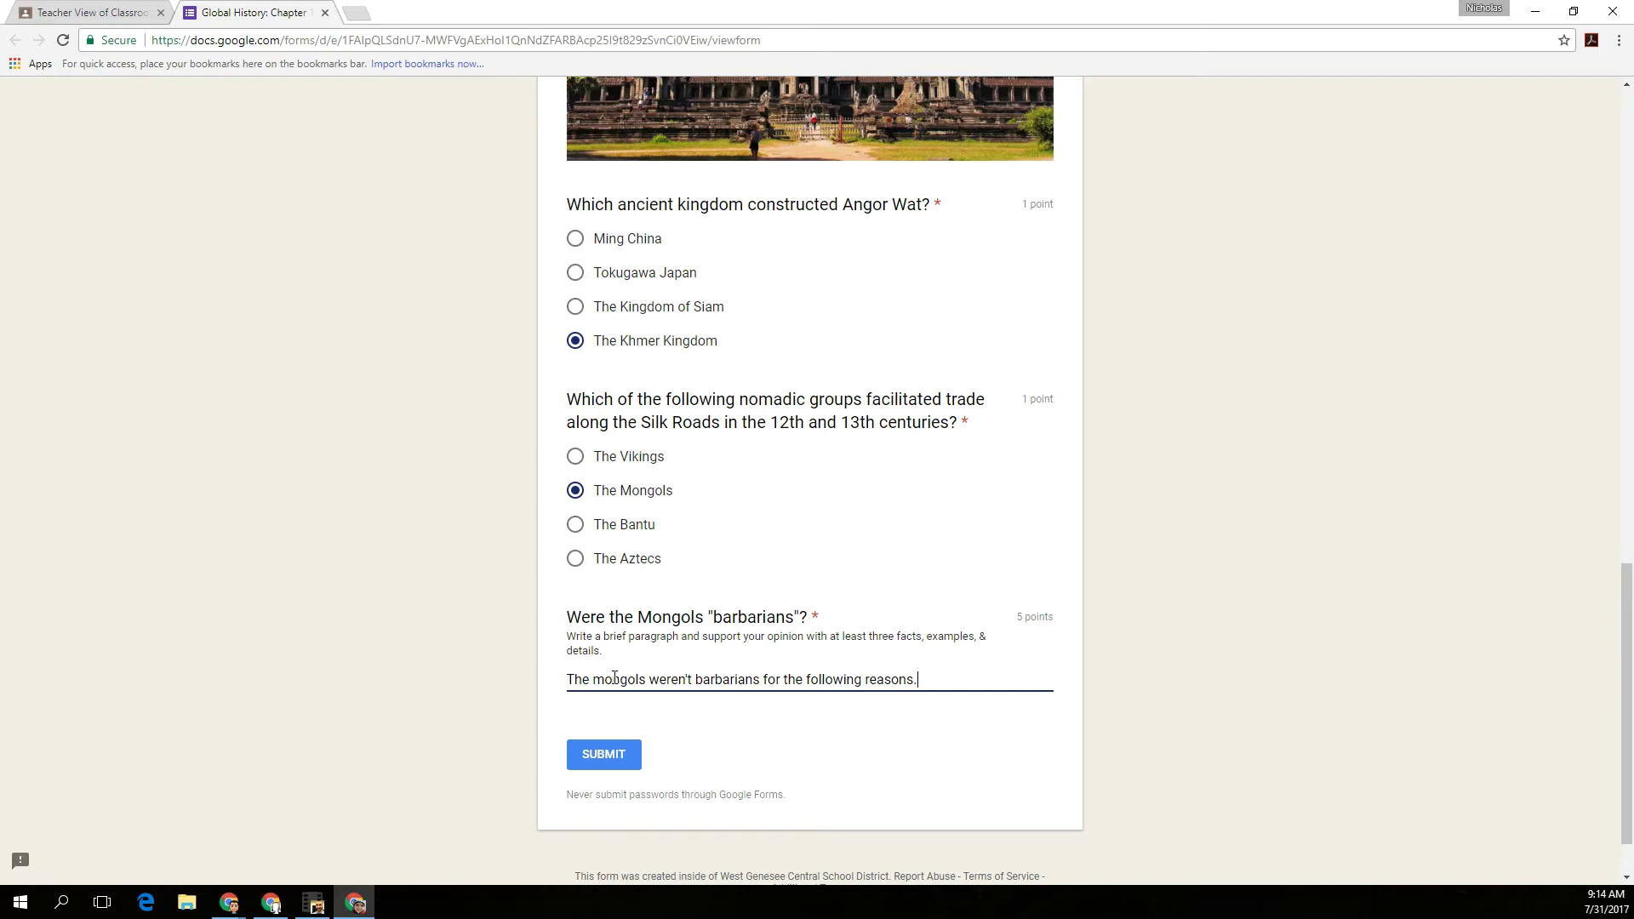
left_click(586, 757)
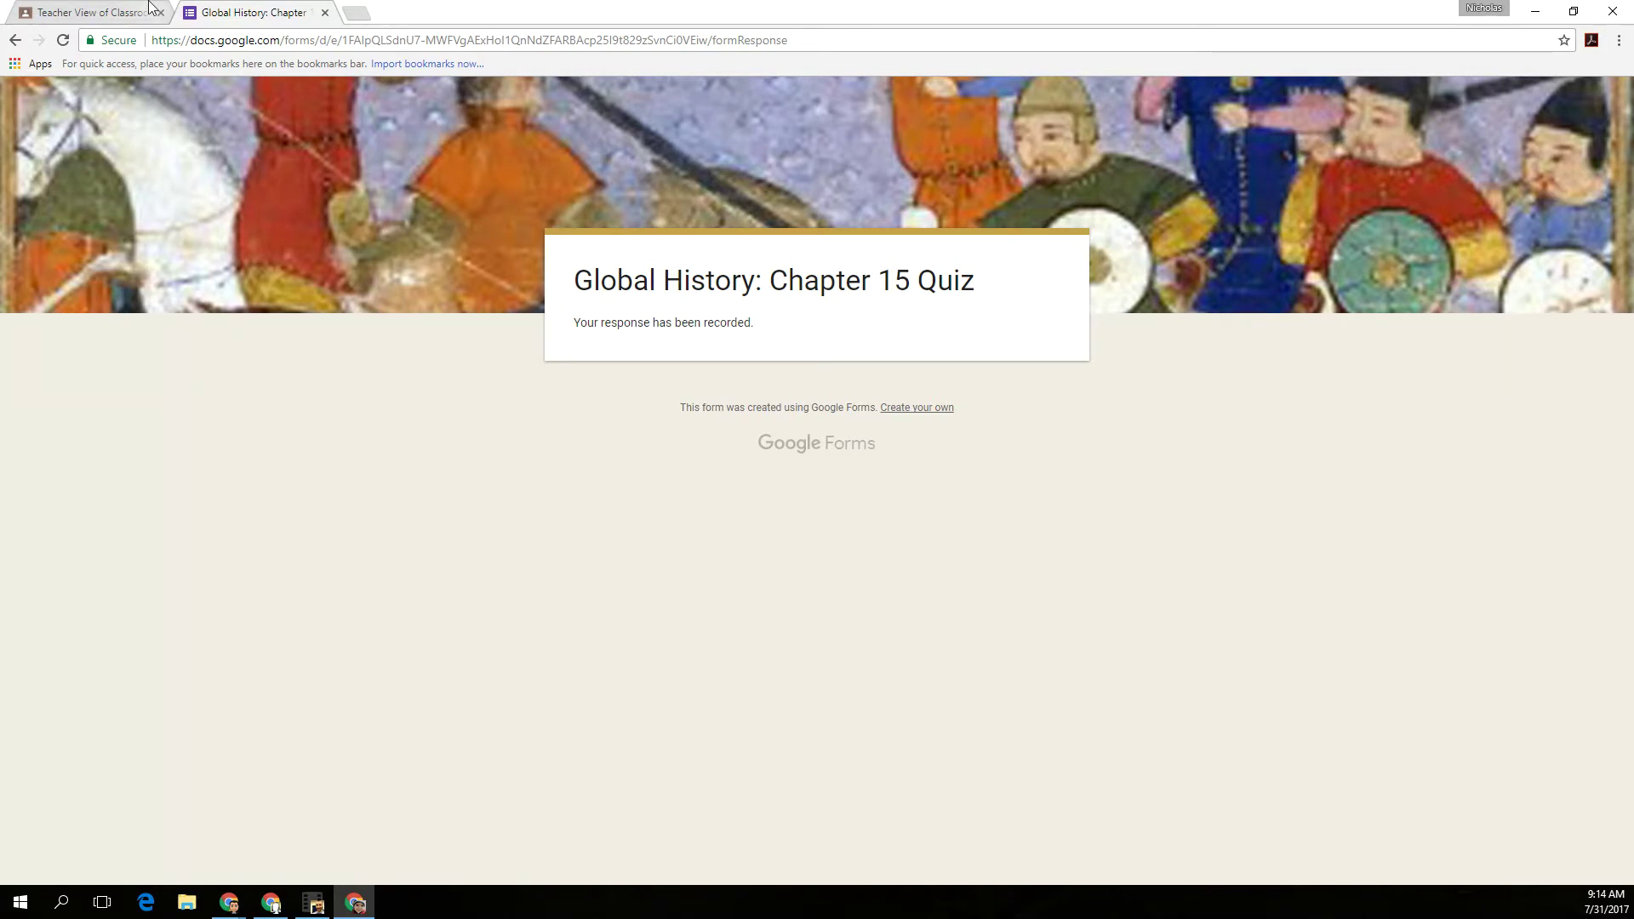
Reopen the quiz from the class stream and answer "The Americas, Africa, Europe", "Netherlands" and "Europe and China" to the first three questions
left_click(325, 13)
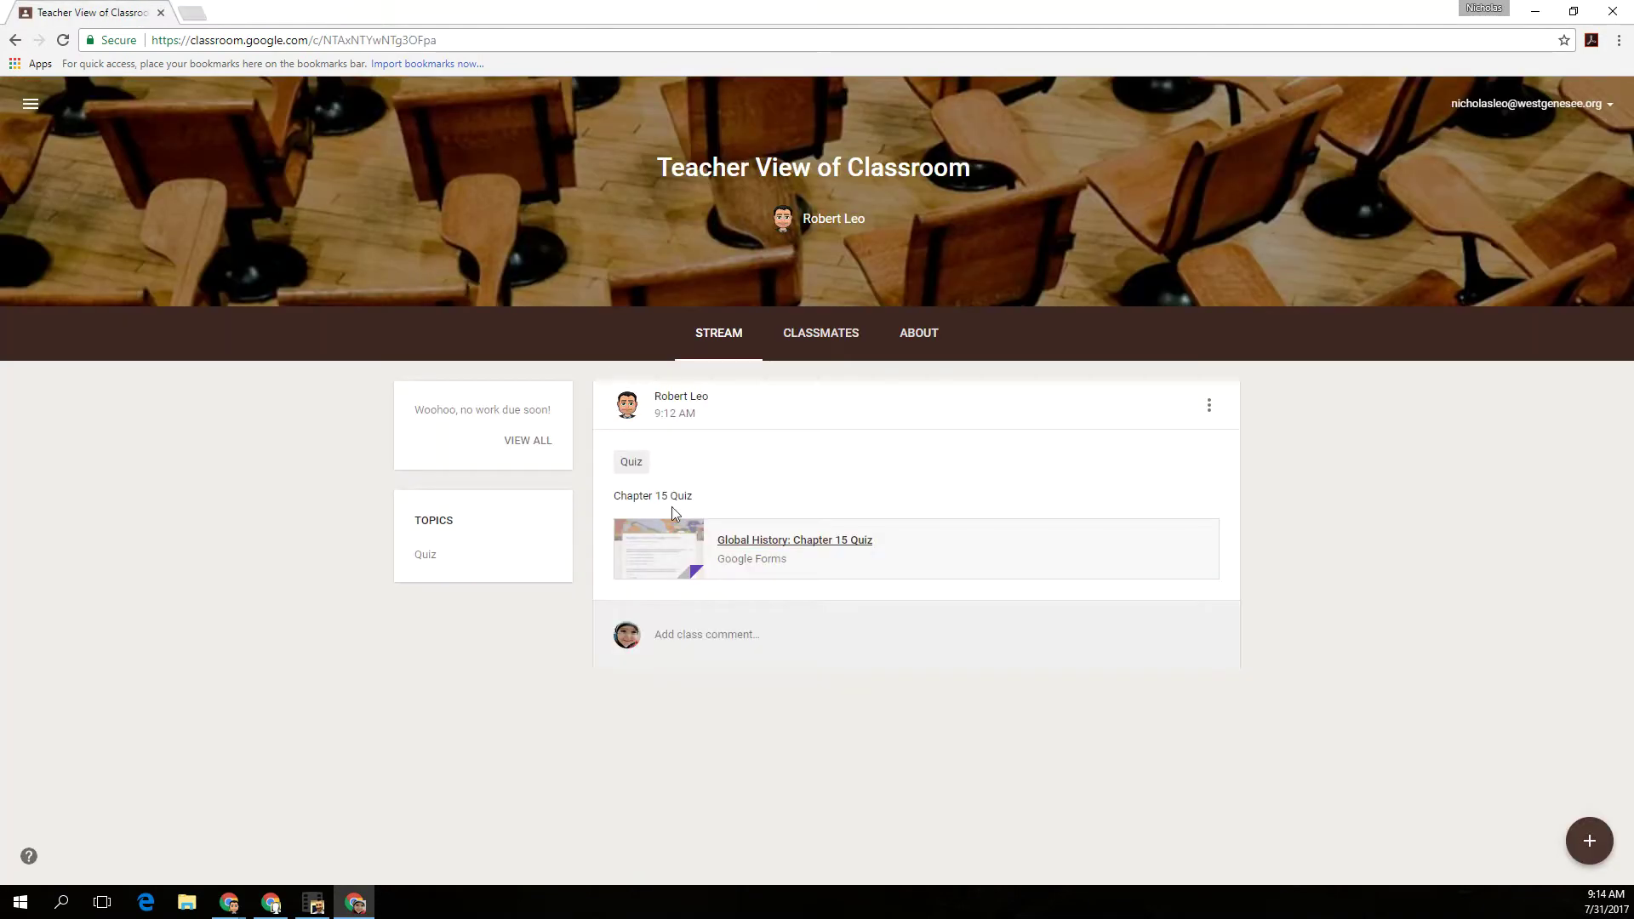
left_click(804, 542)
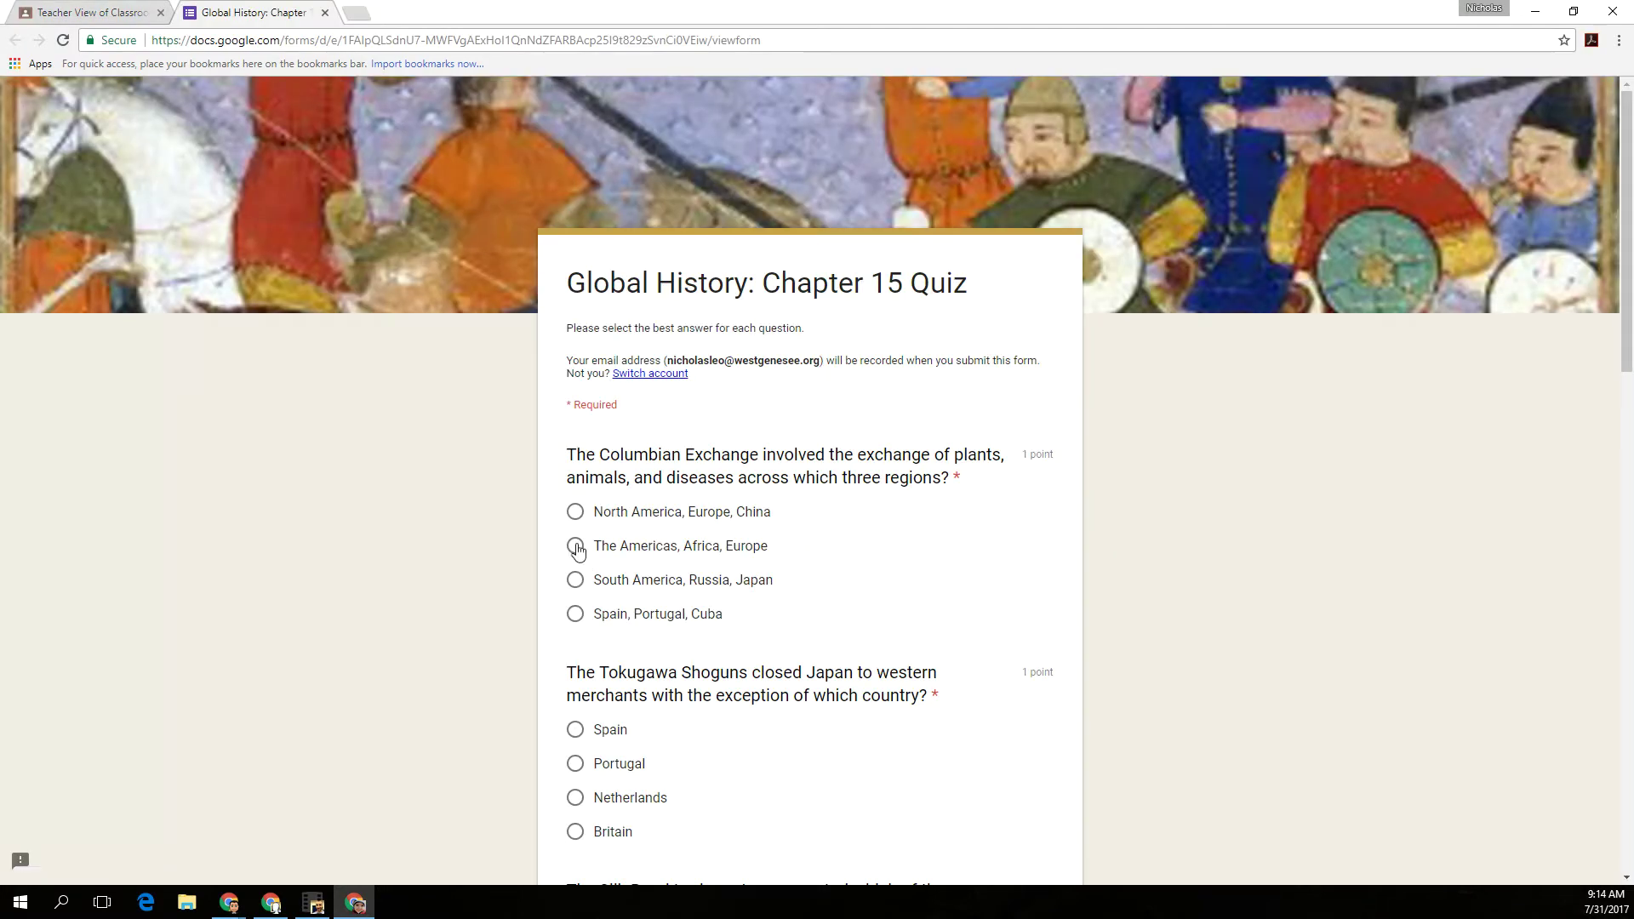
left_click(577, 550)
scroll(576, 596, "down", 2)
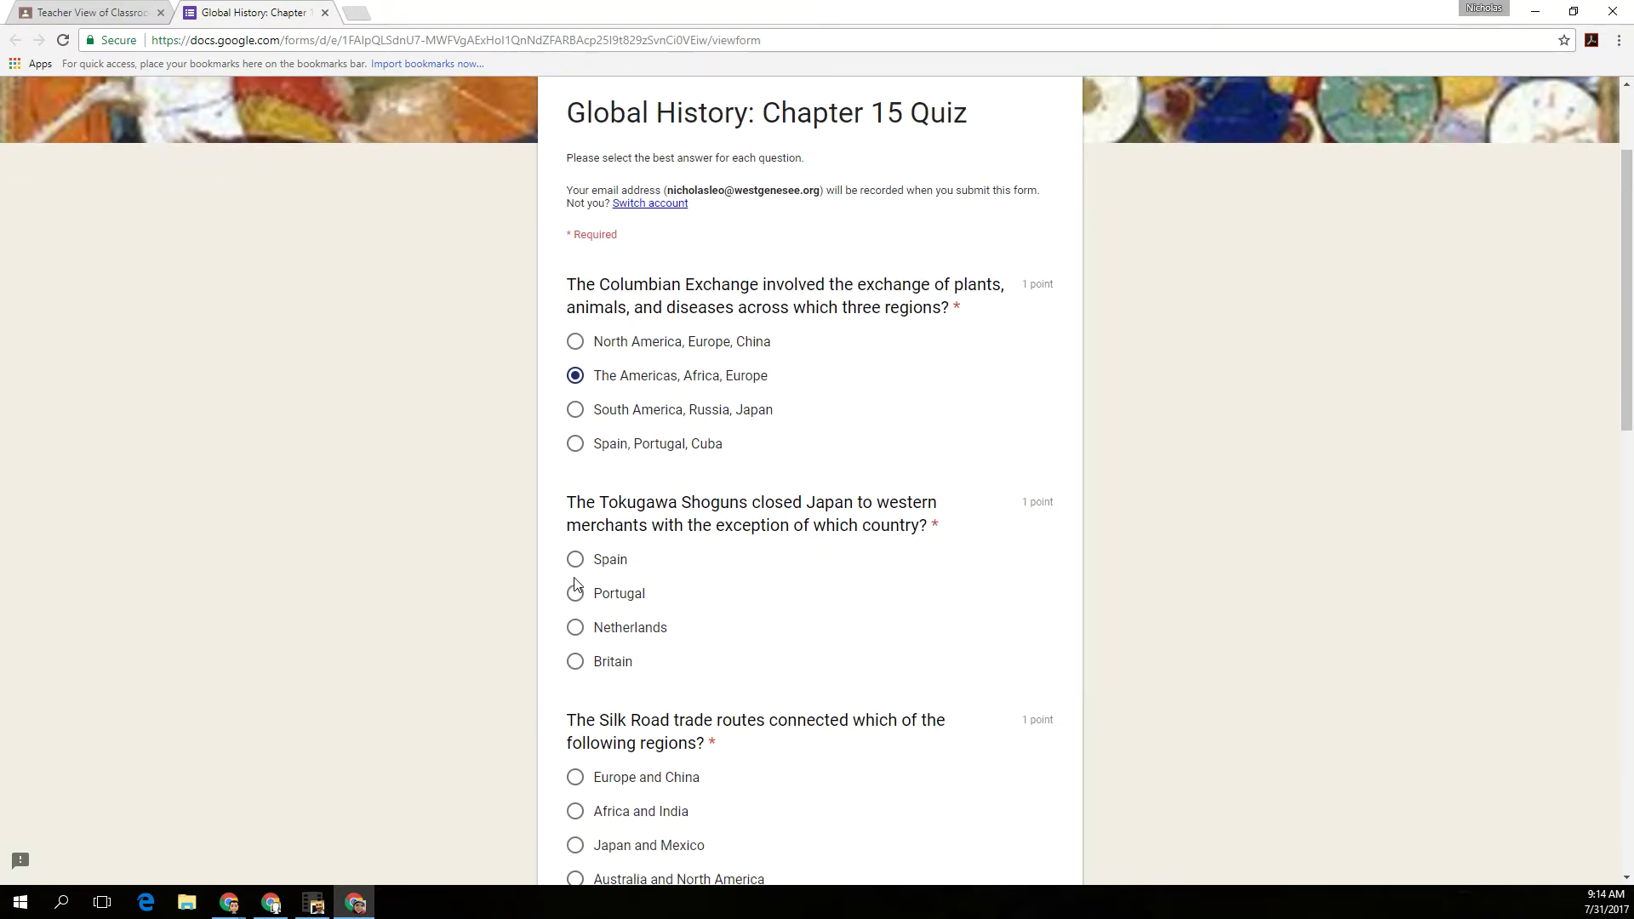
left_click(574, 629)
scroll(574, 634, "down", 2)
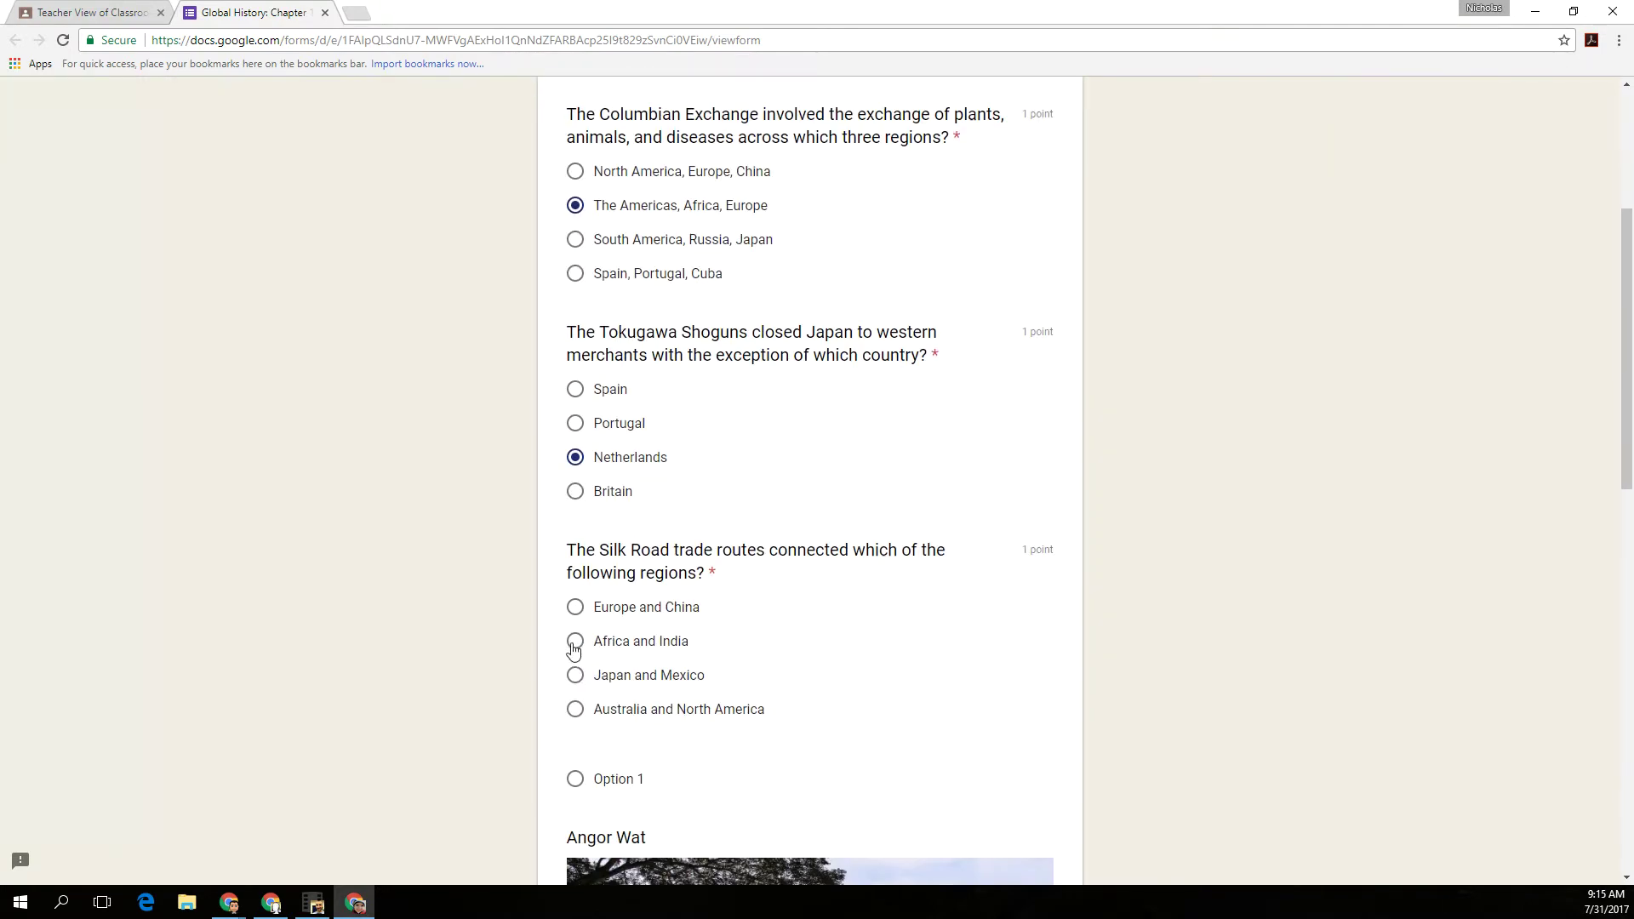
left_click(576, 608)
Answer "The Khmer Kingdom" and "The Mongols", enter "my answer" for the paragraph question, and submit the second response
scroll(577, 631, "down", 8)
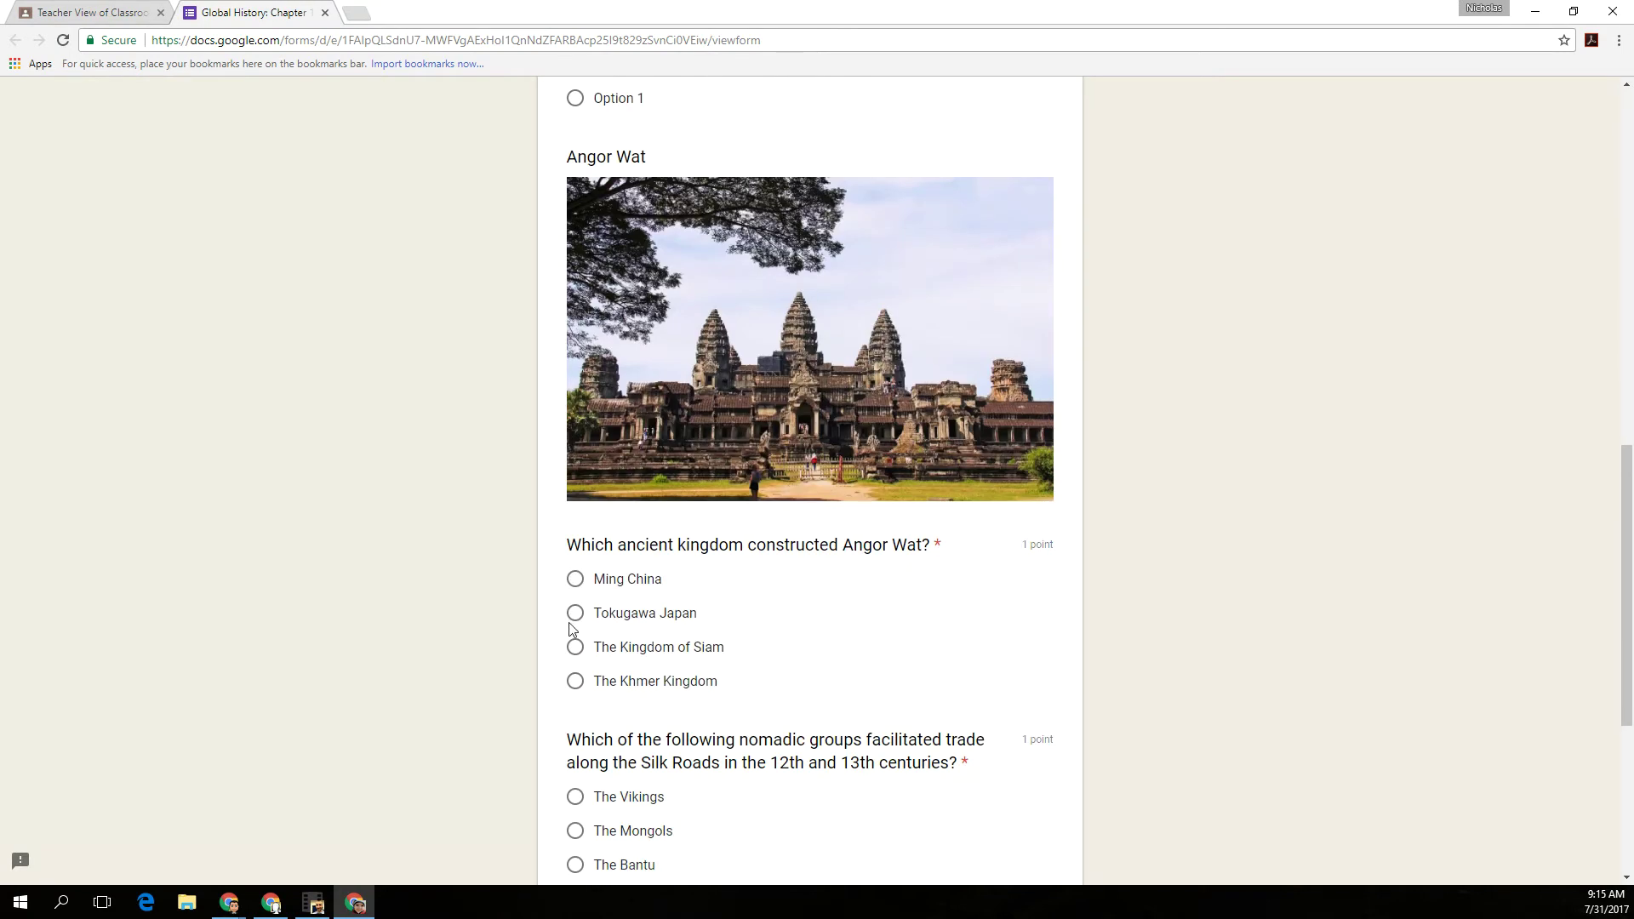
left_click(574, 681)
scroll(568, 683, "down", 4)
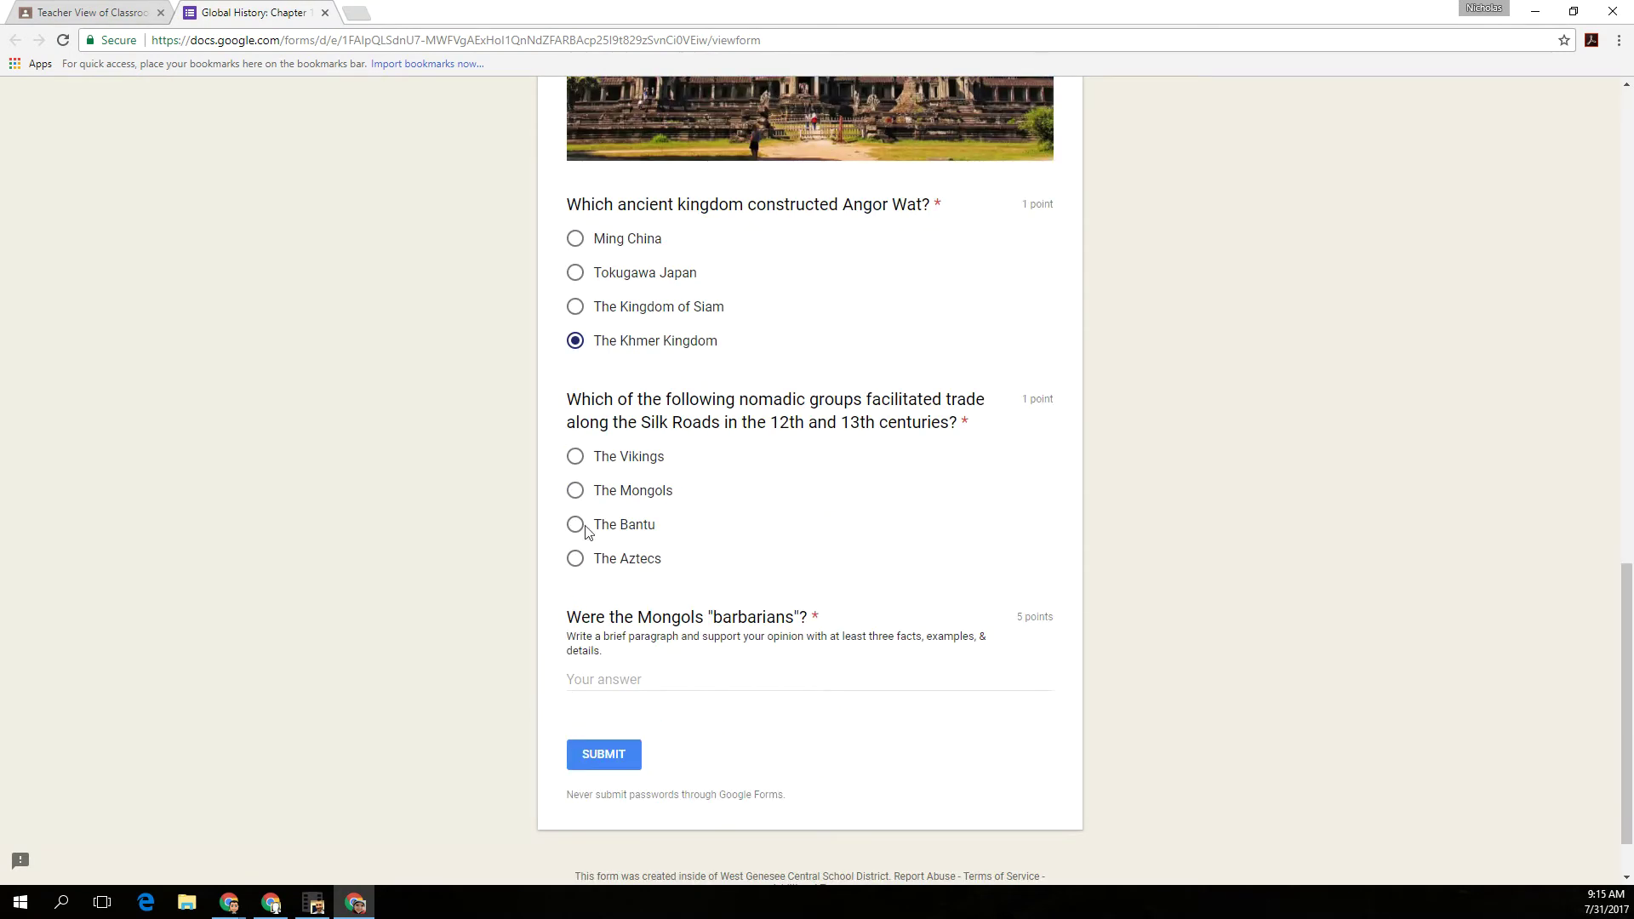
left_click(576, 491)
left_click(601, 678)
type("my answer")
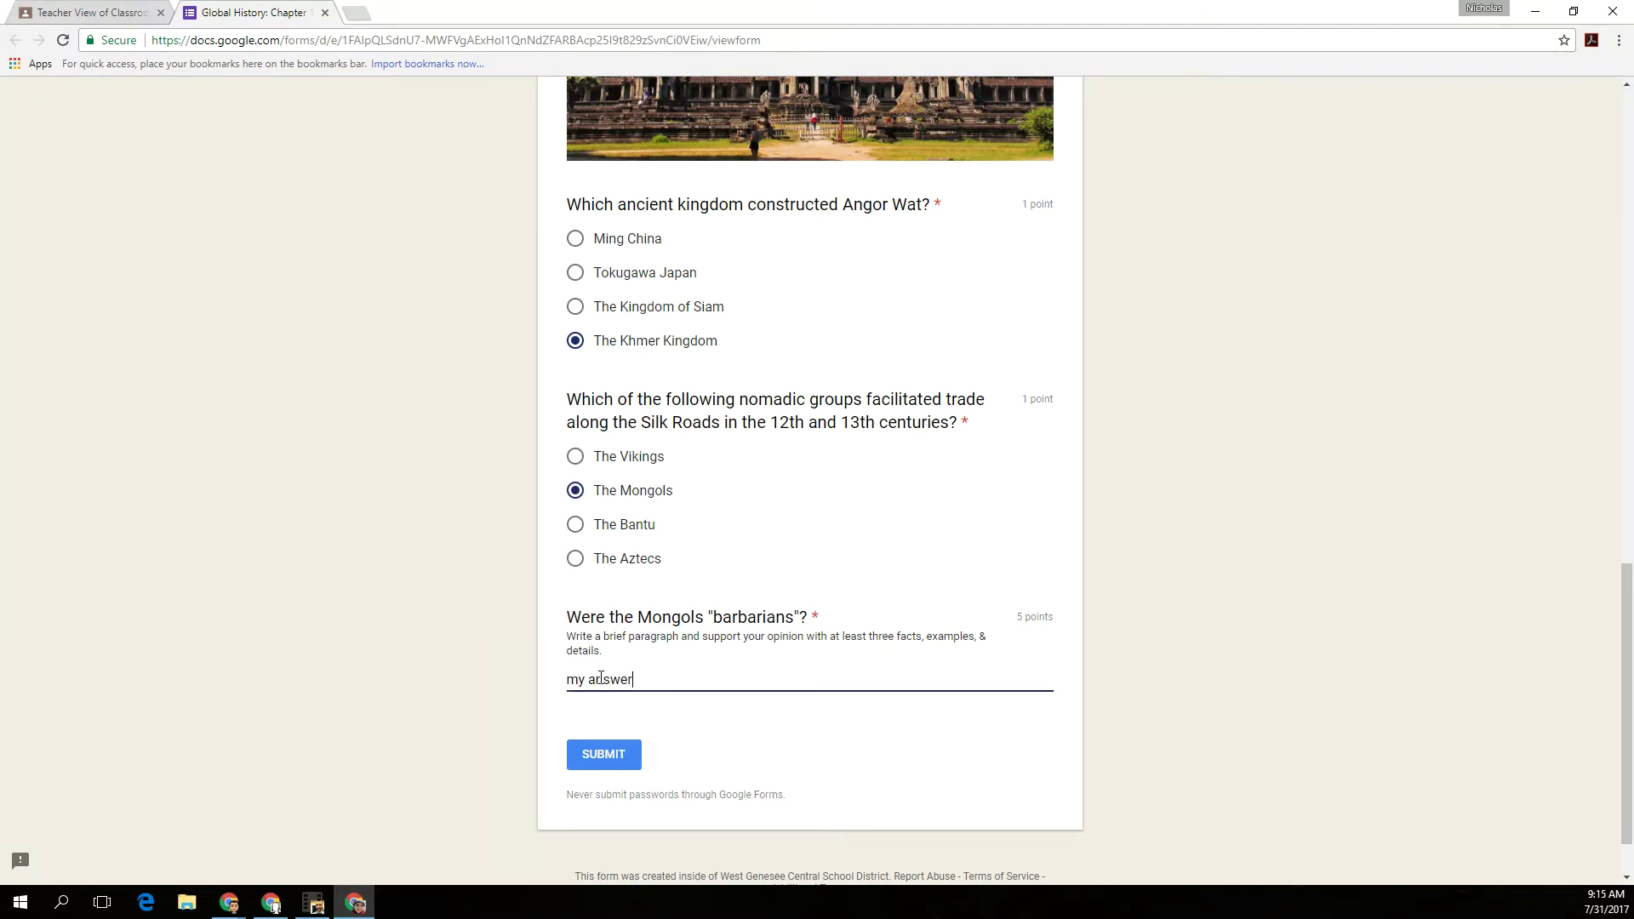
left_click(600, 755)
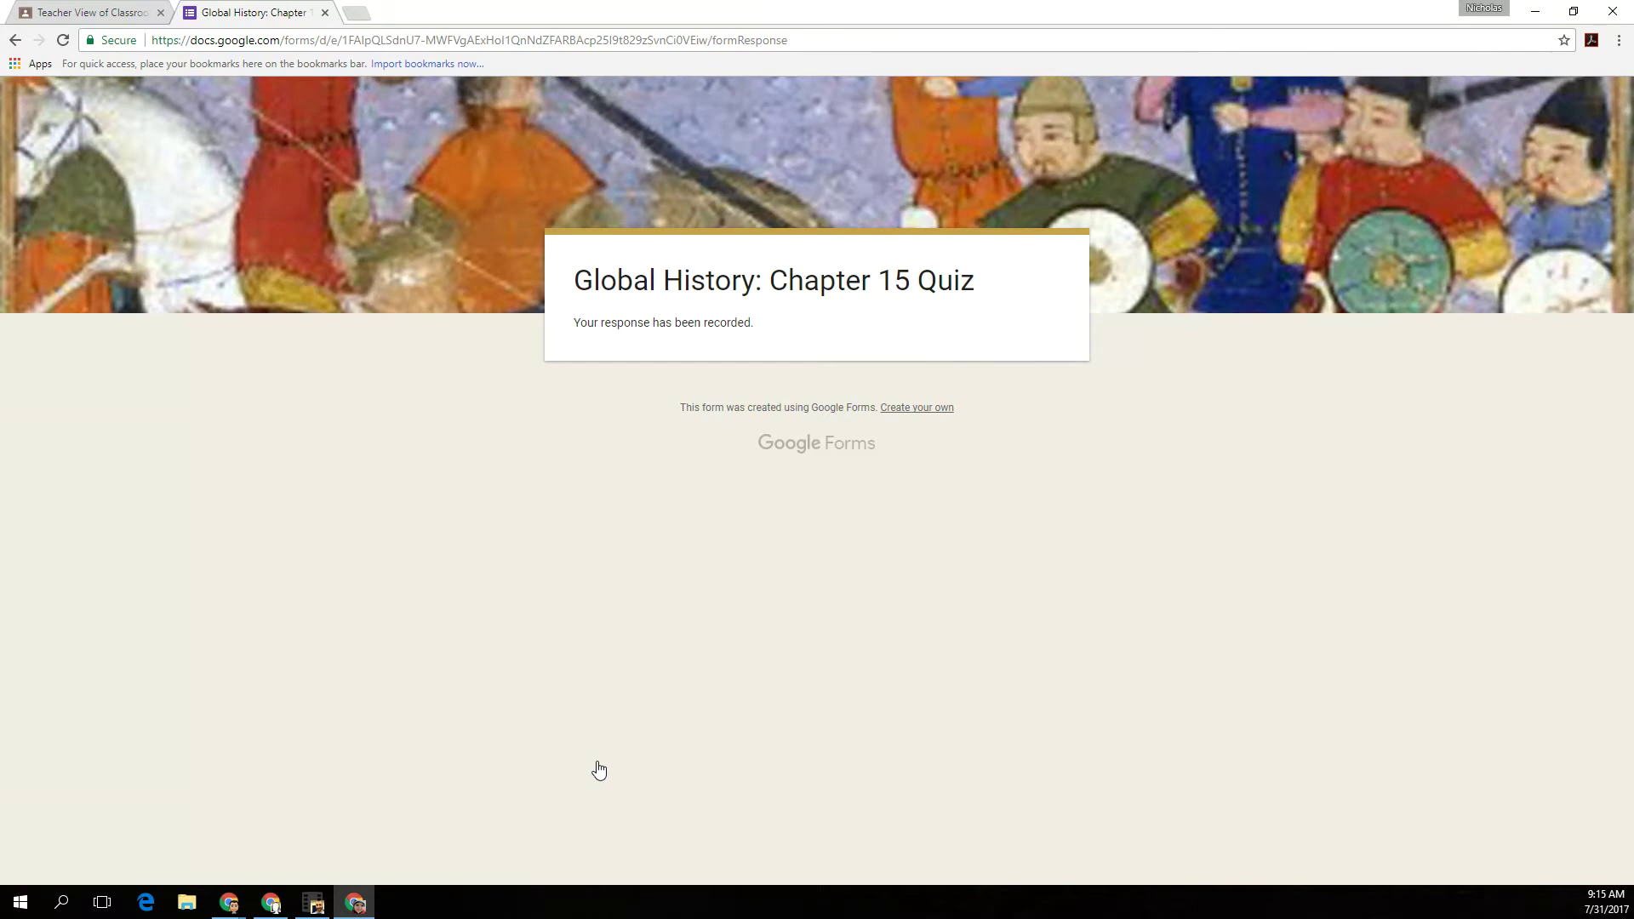
Reopen the quiz from the class stream and answer "North America, Europe, China", "Portugal" and "Australia and North America" to the first three questions
left_click(325, 12)
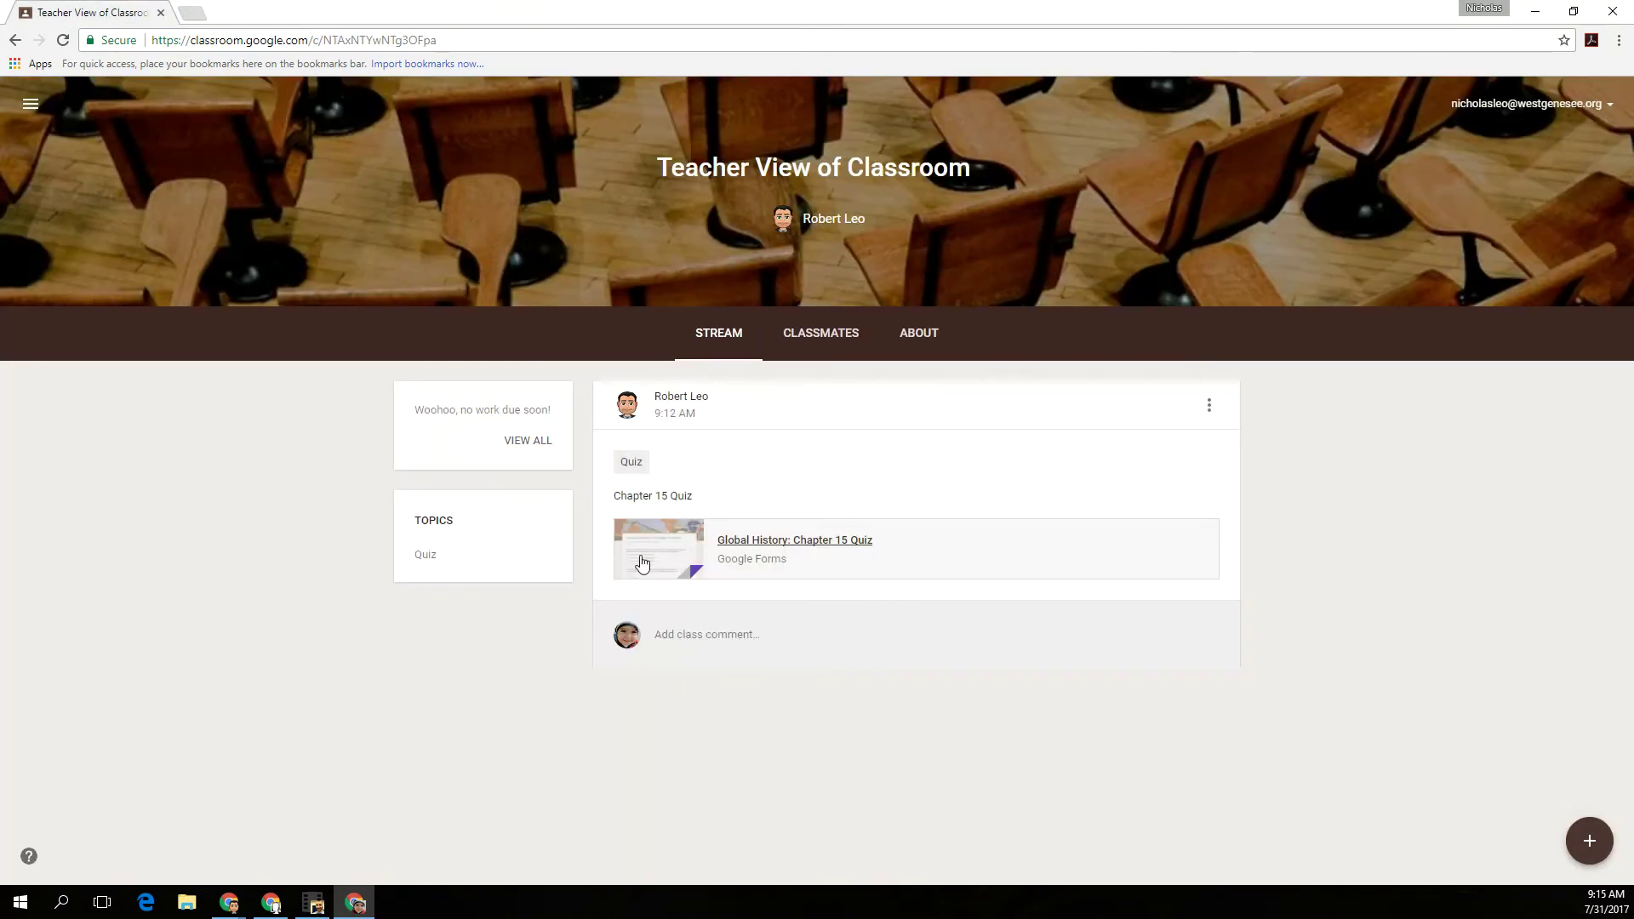
left_click(737, 542)
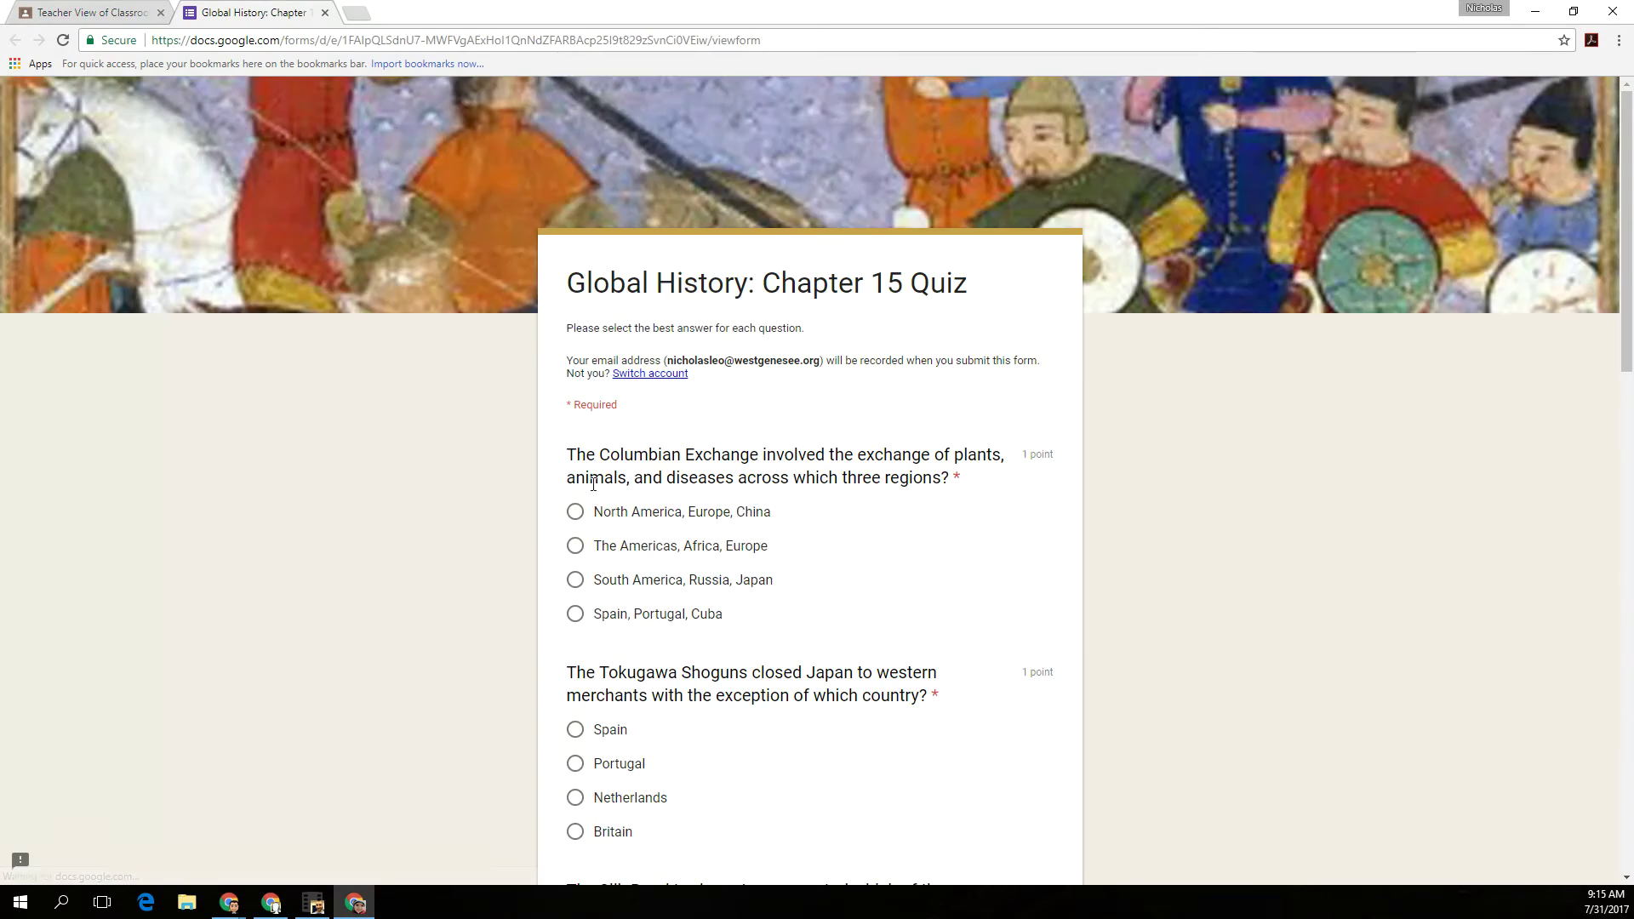
left_click(577, 515)
left_click(577, 763)
scroll(576, 762, "down", 5)
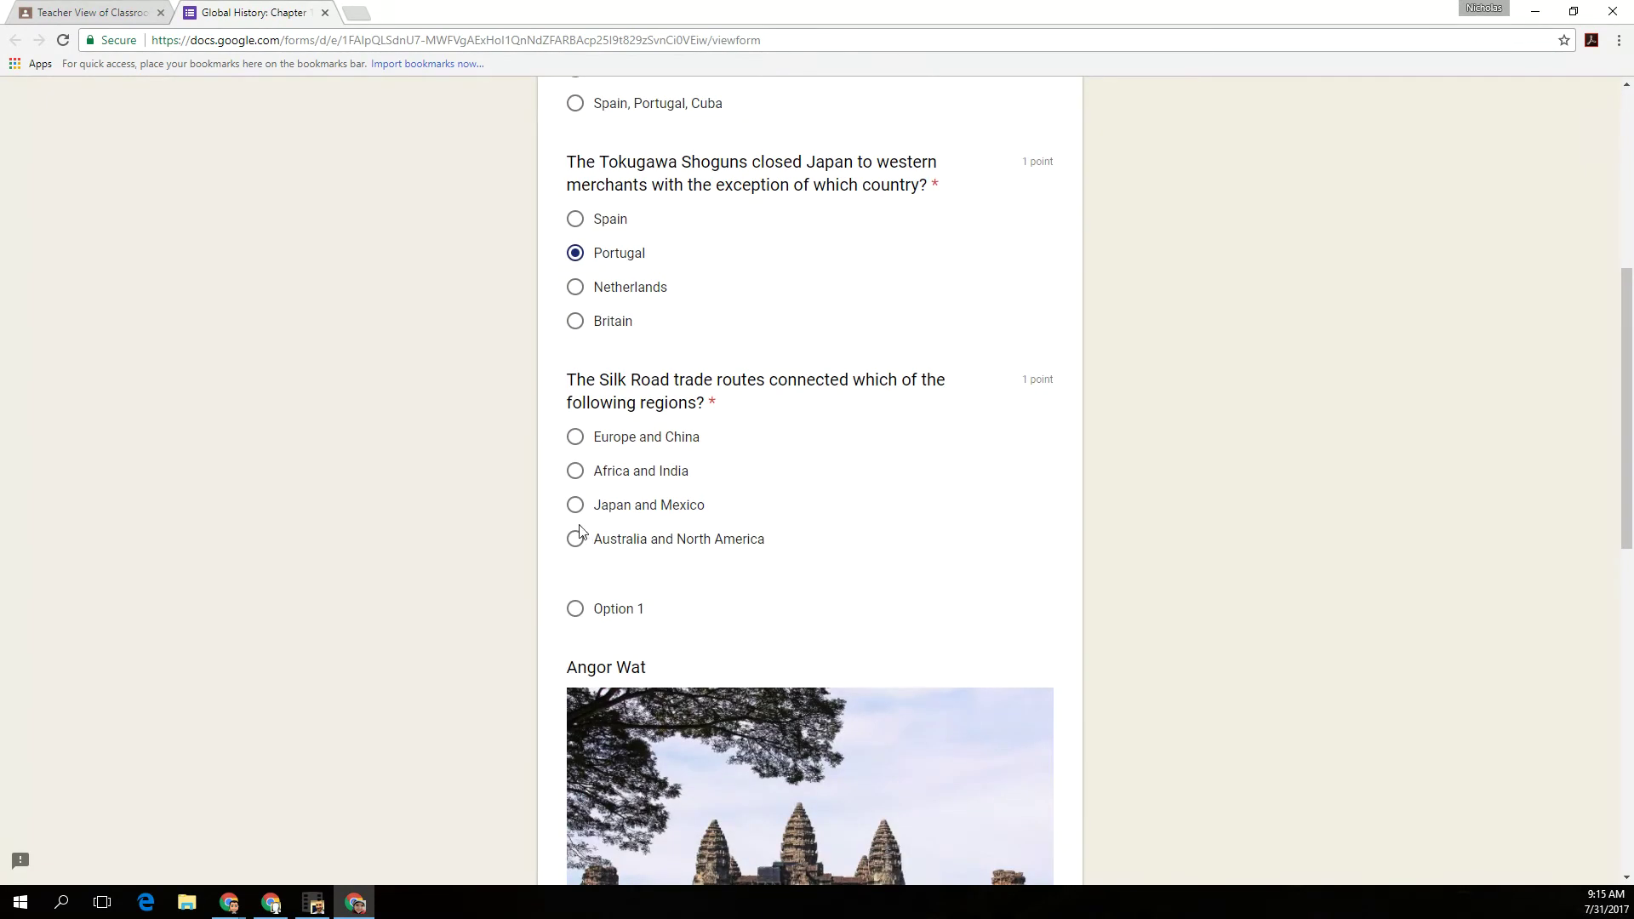
left_click(576, 536)
Answer "The Kingdom of Siam" and "The Bantu", enter "i don't know" for the paragraph question, submit the third response and close the quiz
scroll(579, 550, "down", 5)
scroll(579, 550, "down", 3)
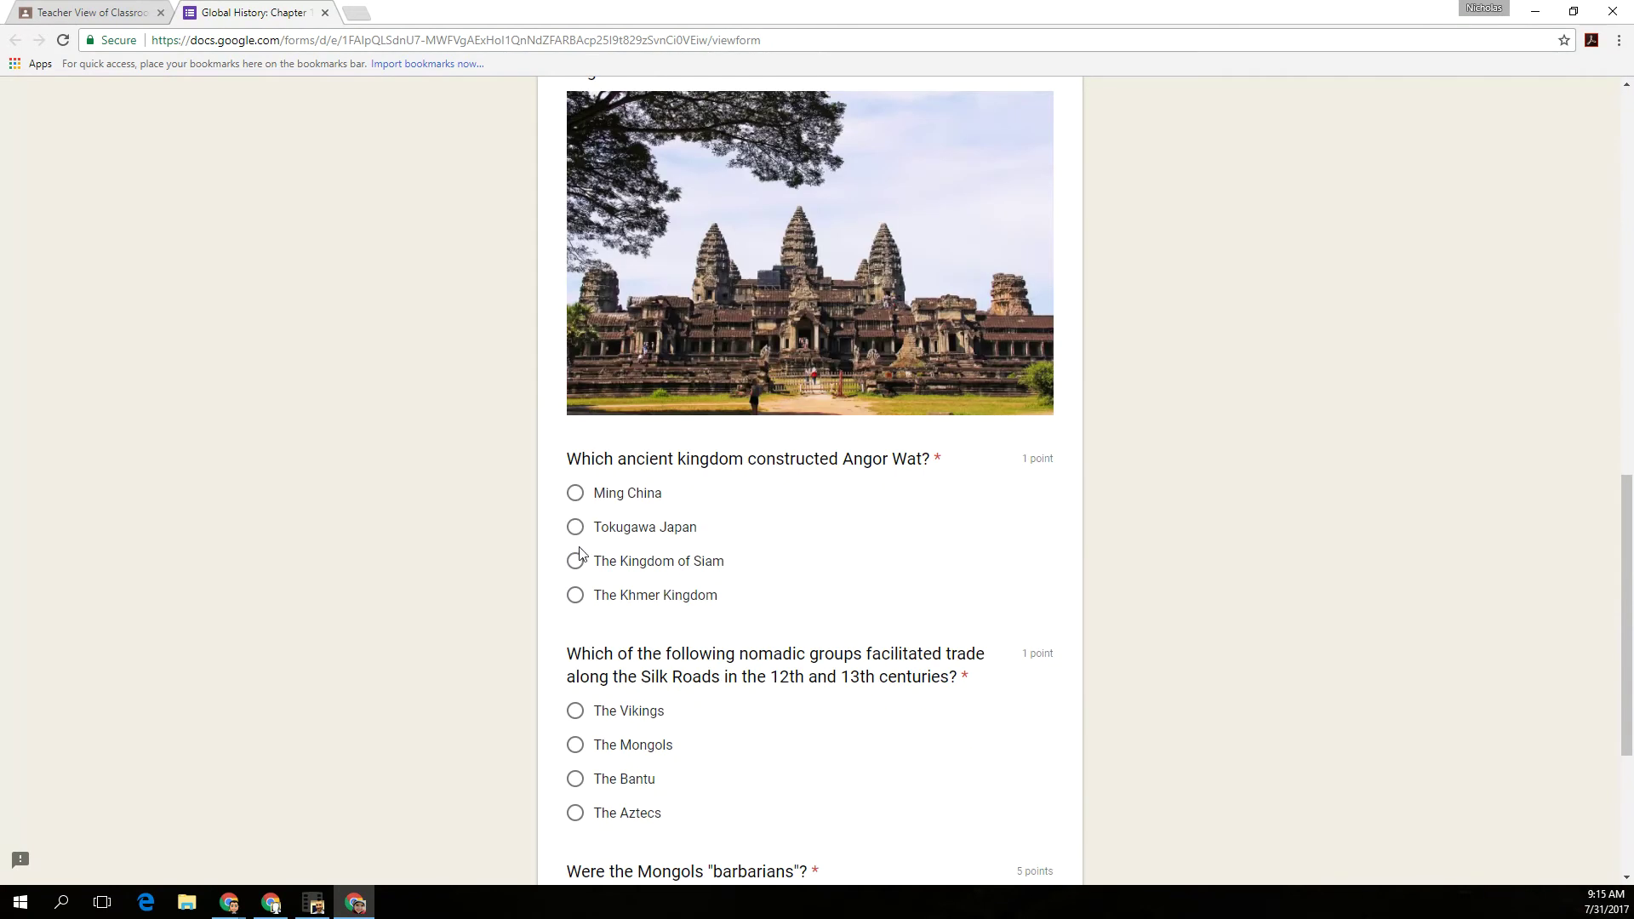
left_click(577, 563)
scroll(585, 579, "down", 4)
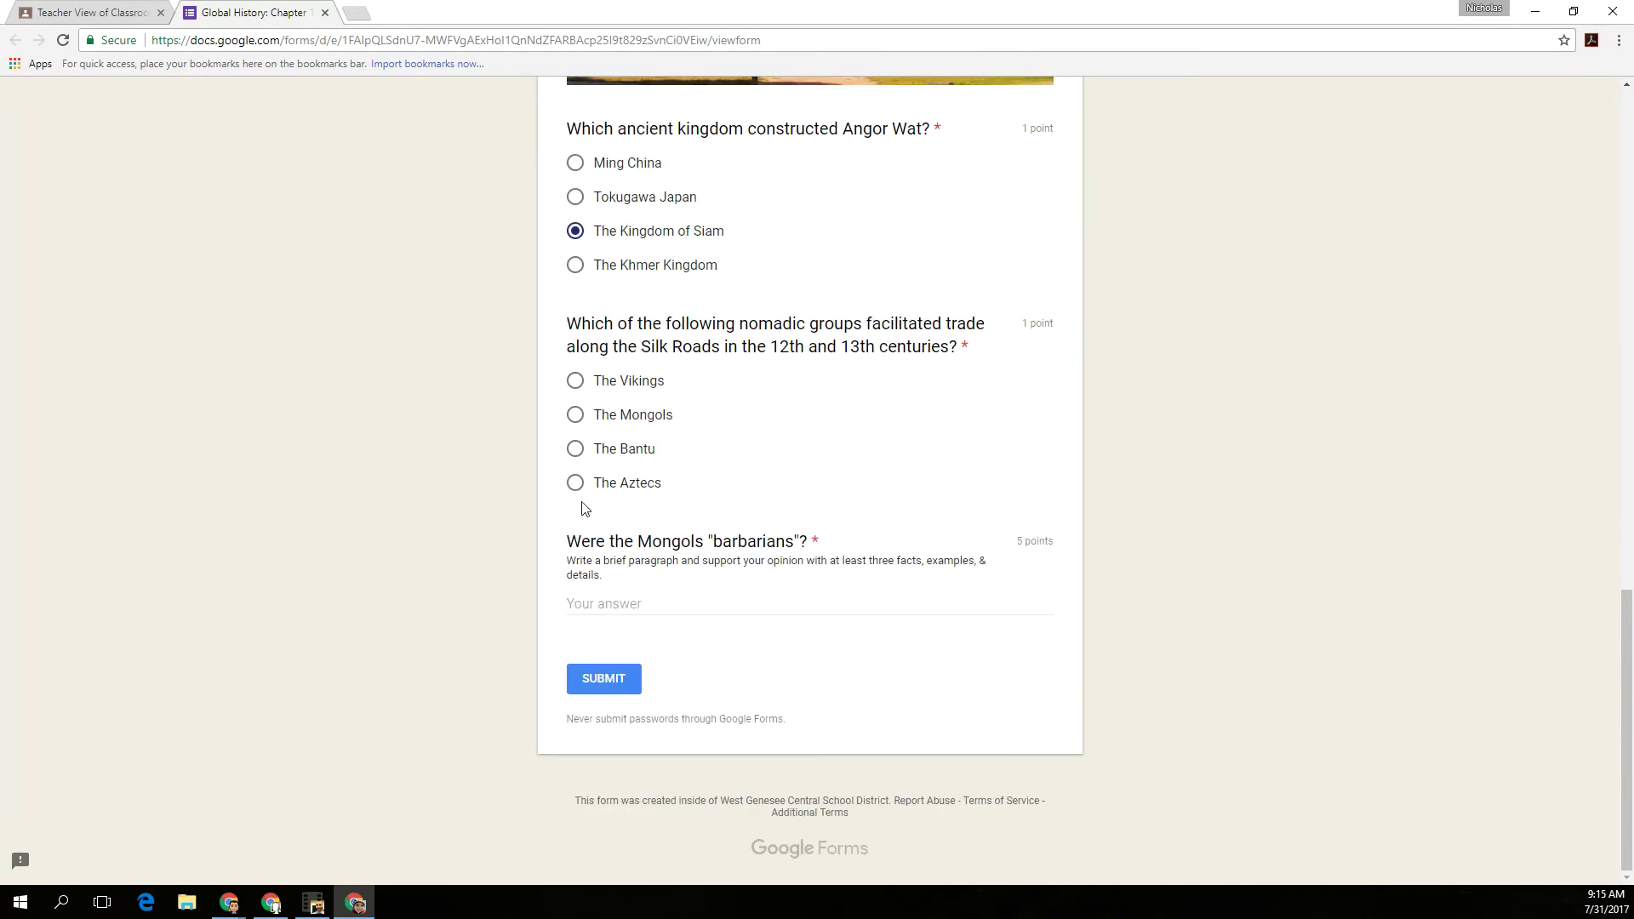
left_click(576, 449)
left_click(603, 605)
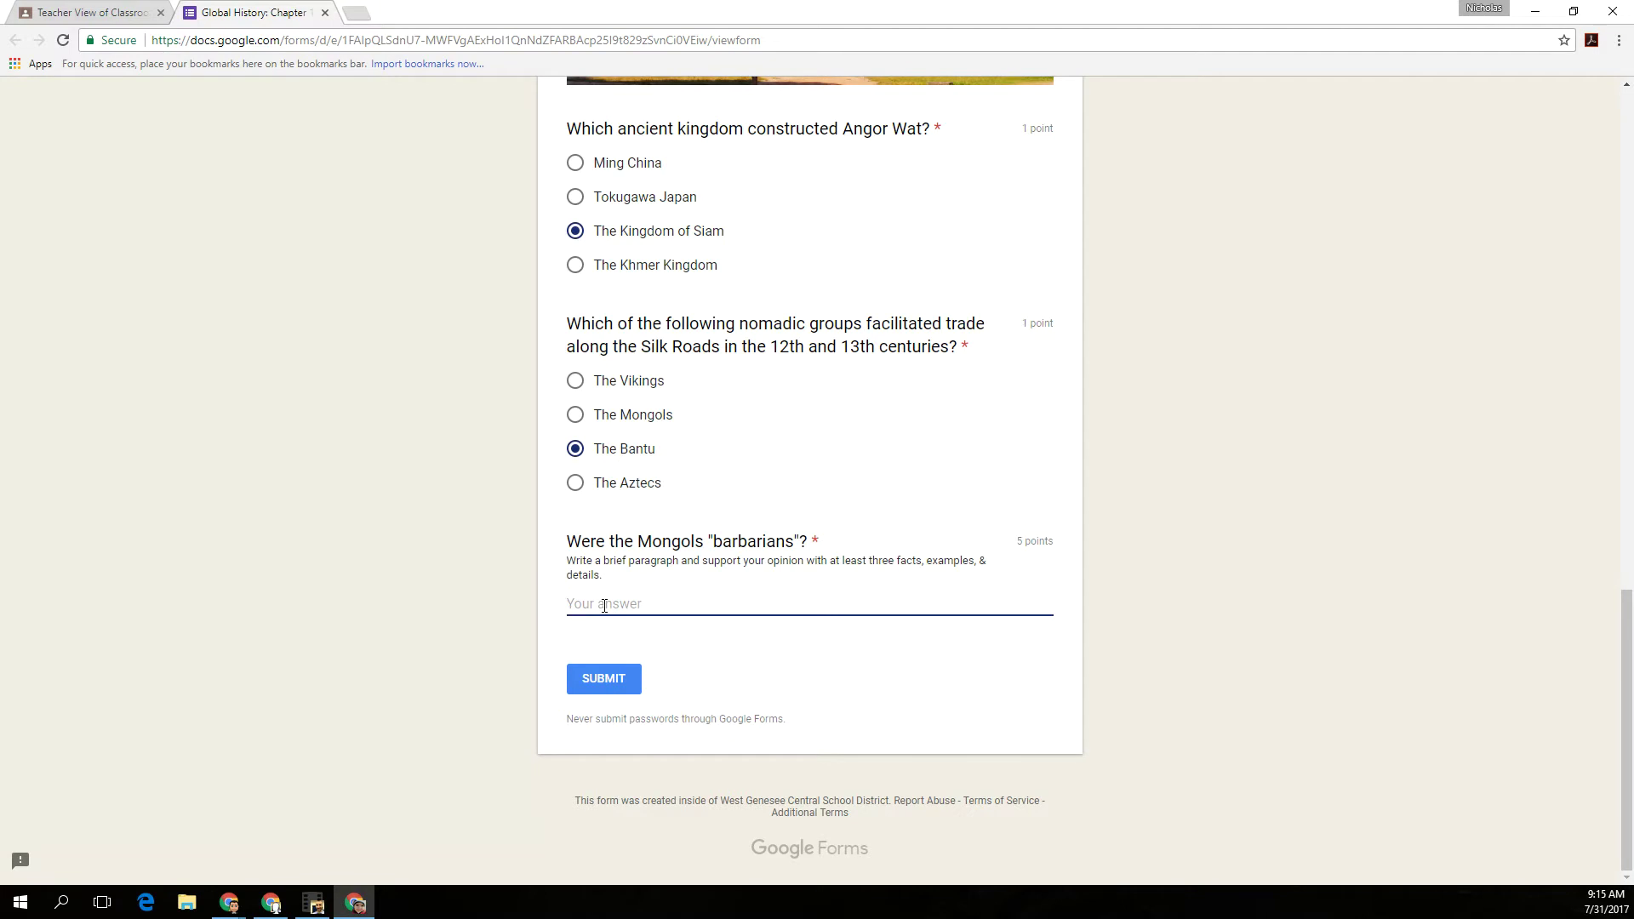
type("i don't know")
left_click(602, 679)
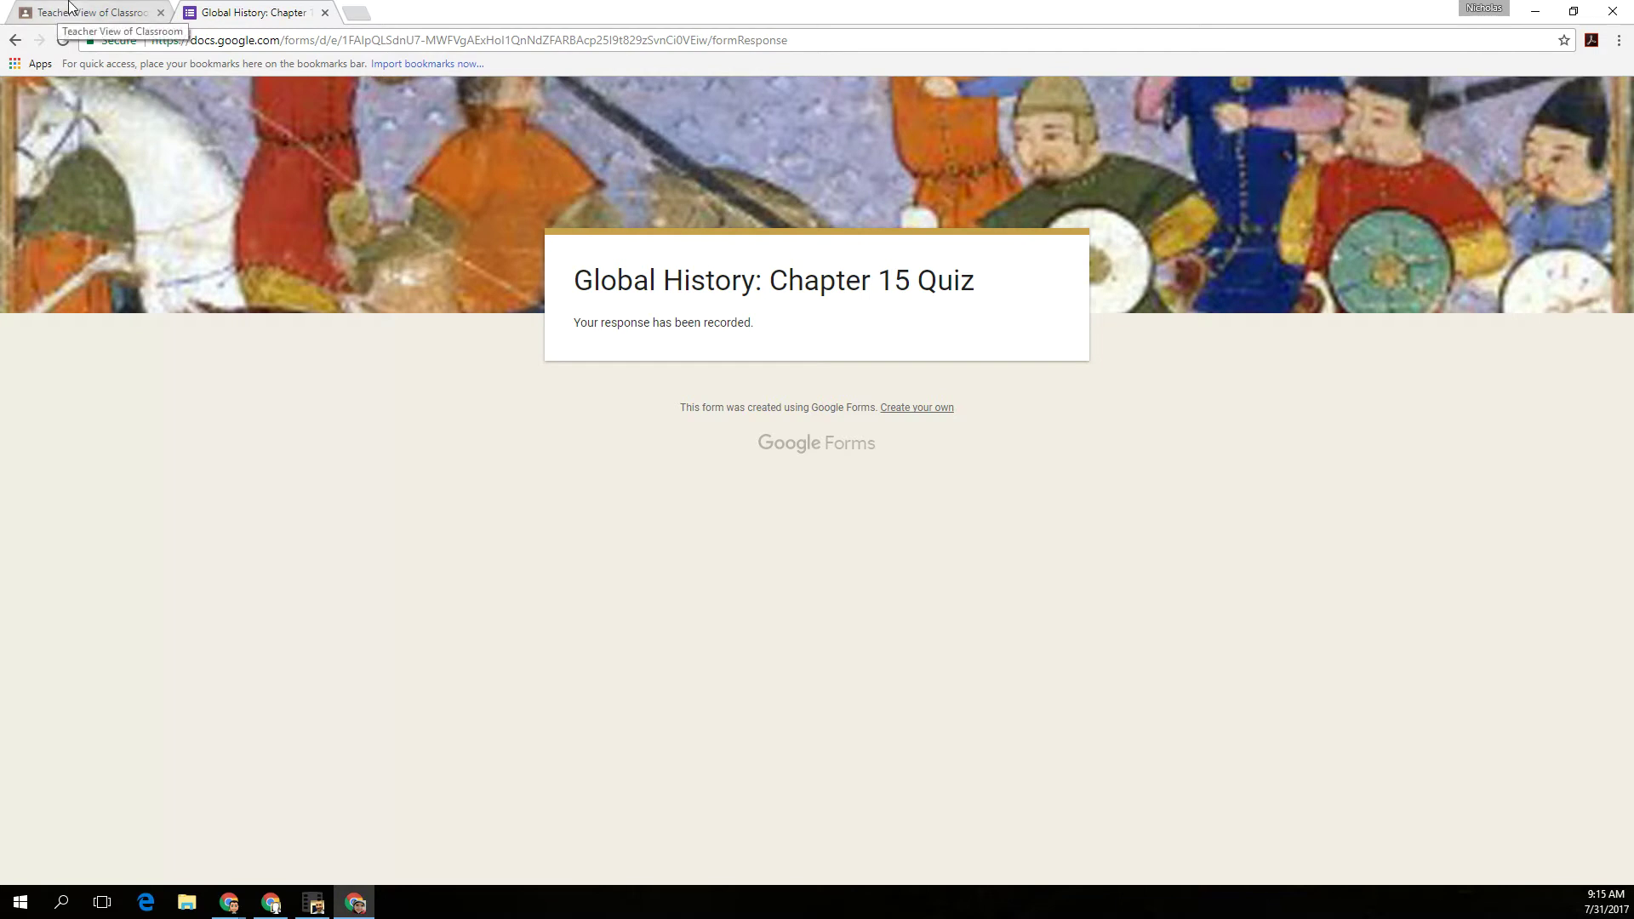
left_click(324, 13)
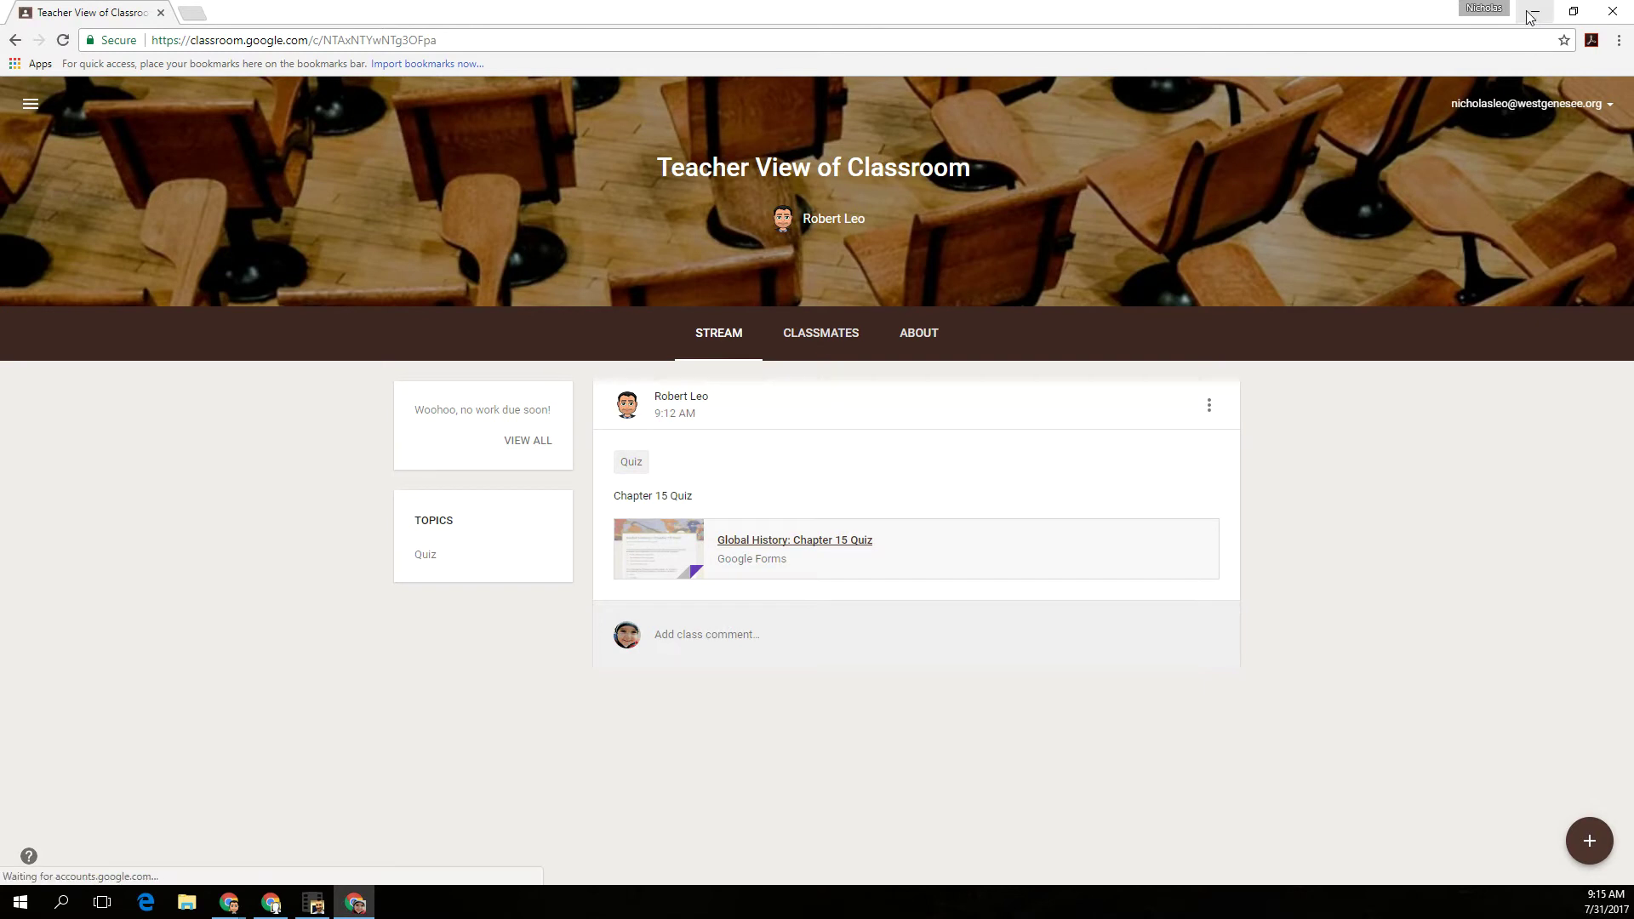
Switch to the teacher's browser window and open the Chapter 15 Quiz for editing from Google Drive's recent files
key("alt+Tab")
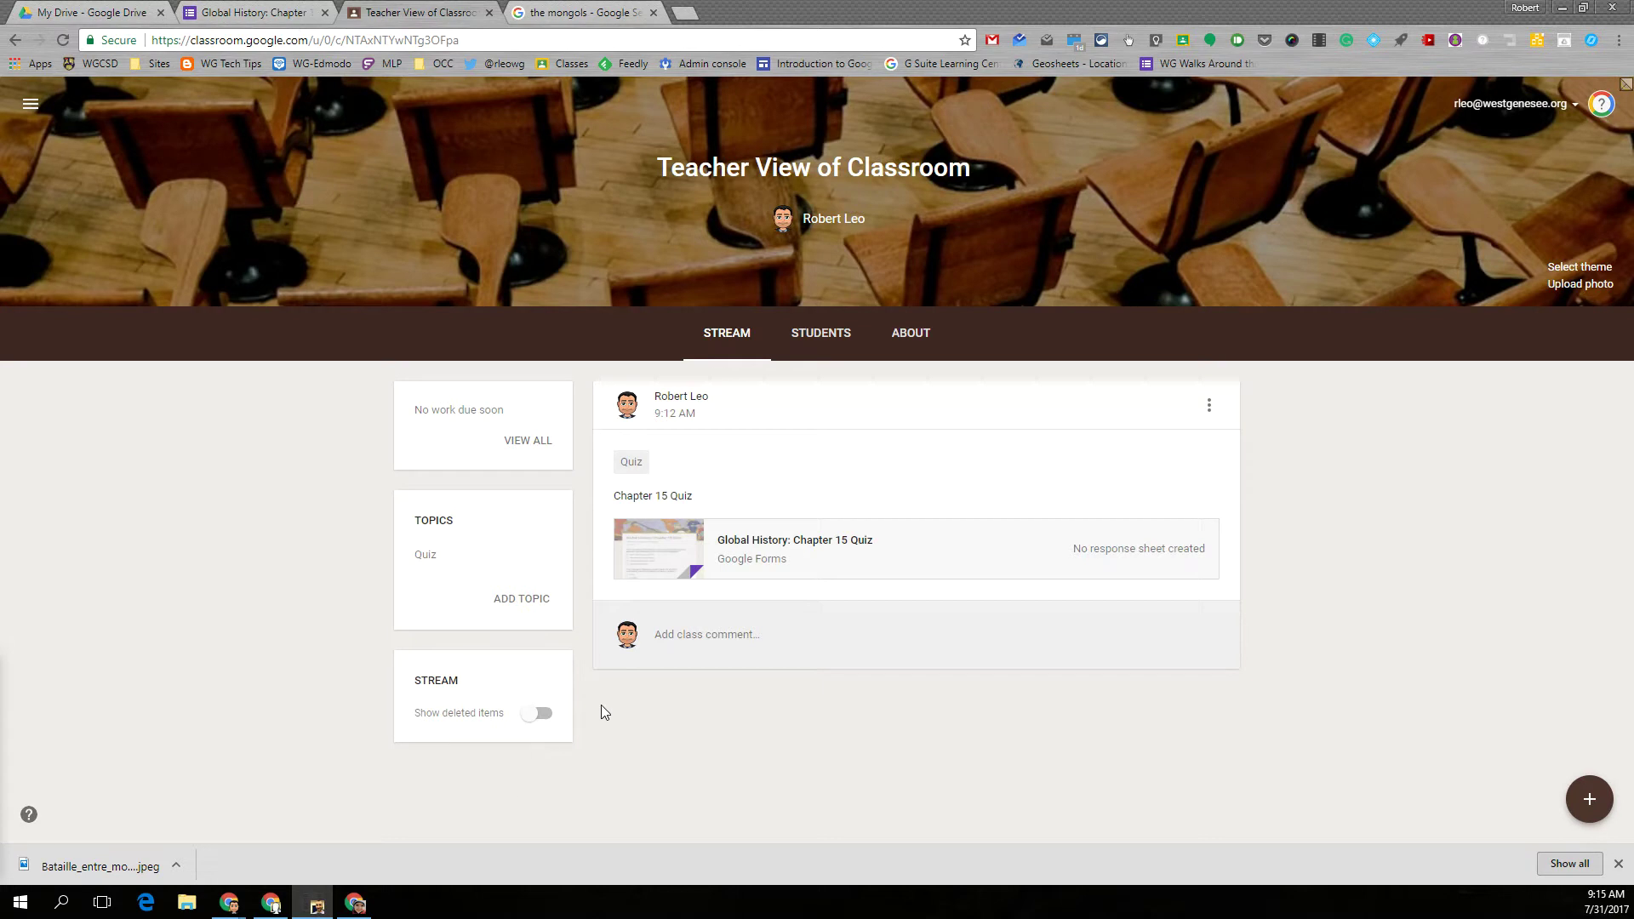
left_click(764, 542)
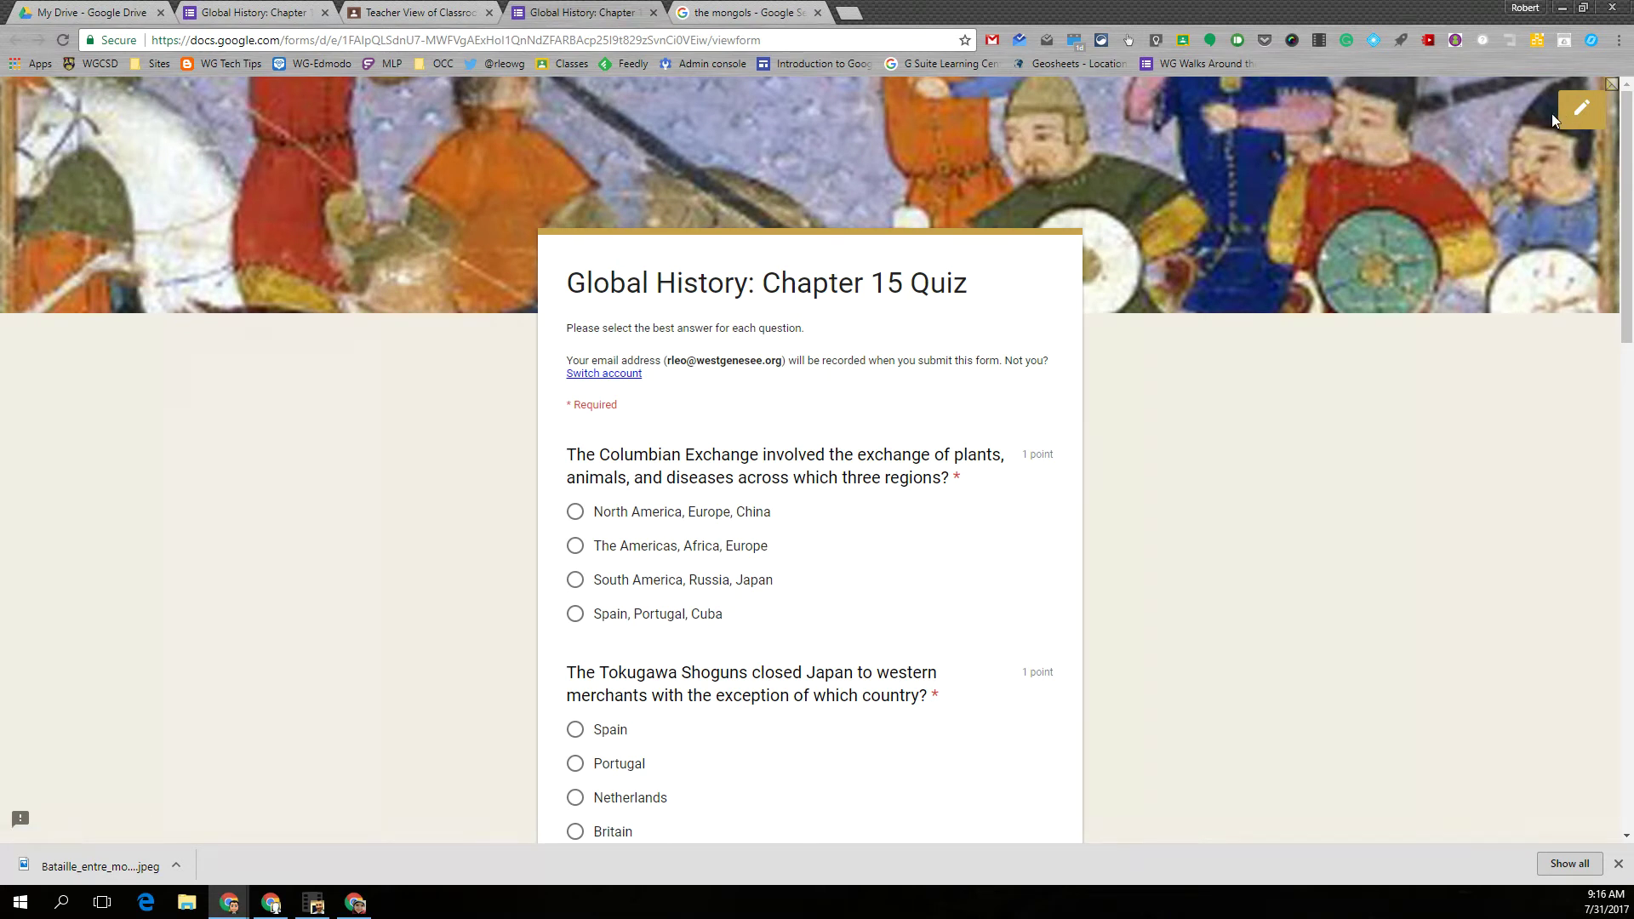
left_click(93, 13)
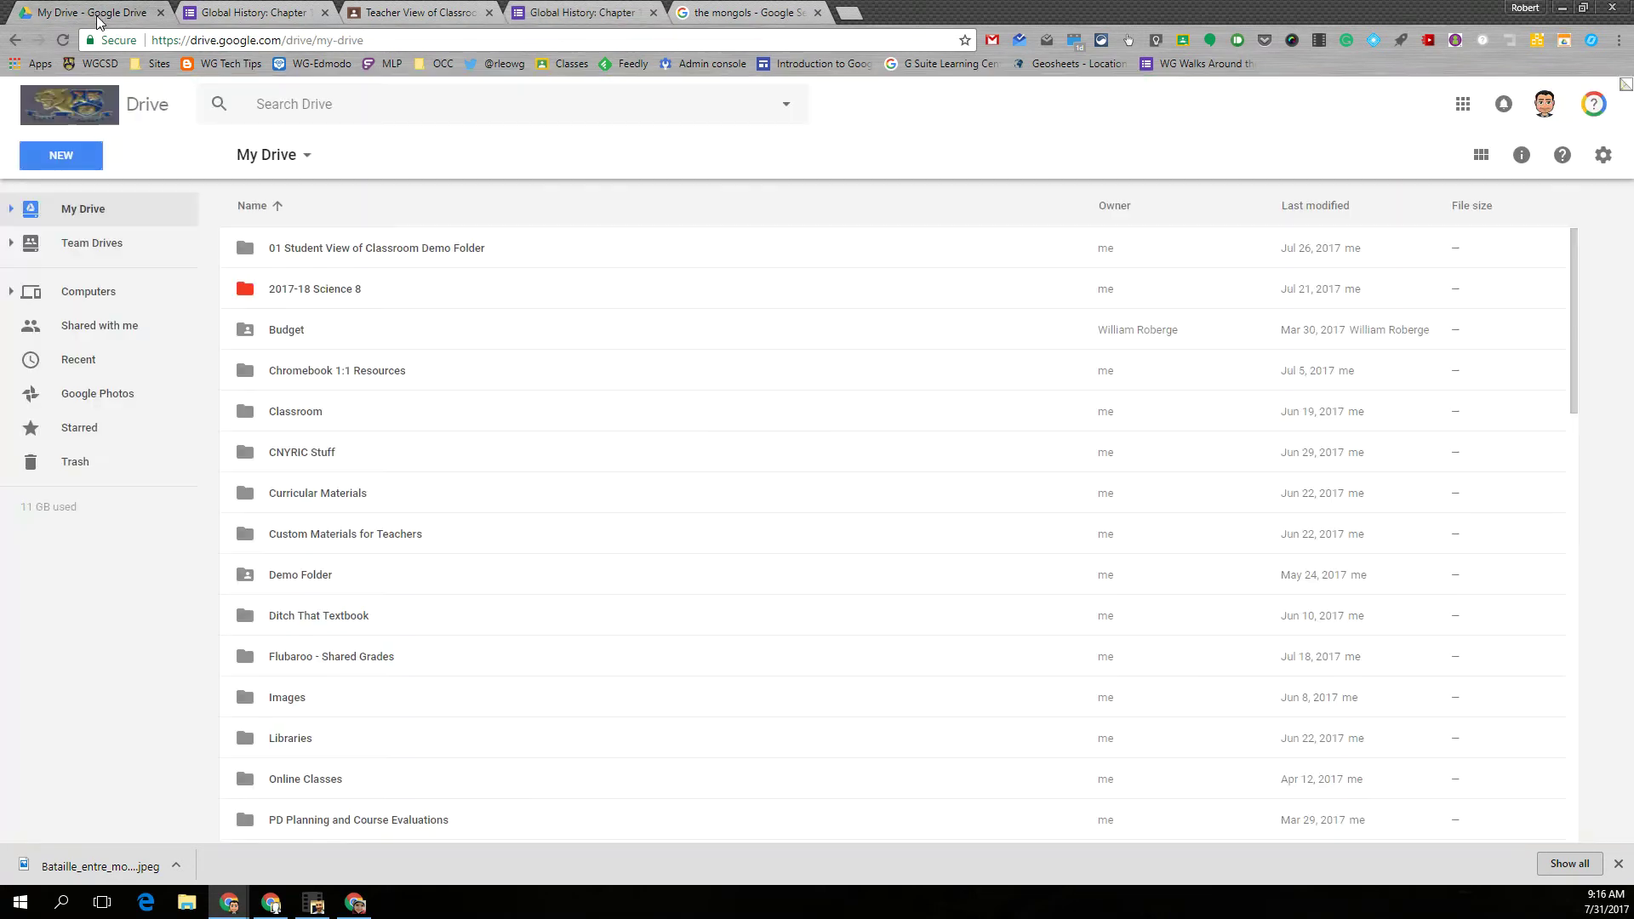
left_click(82, 368)
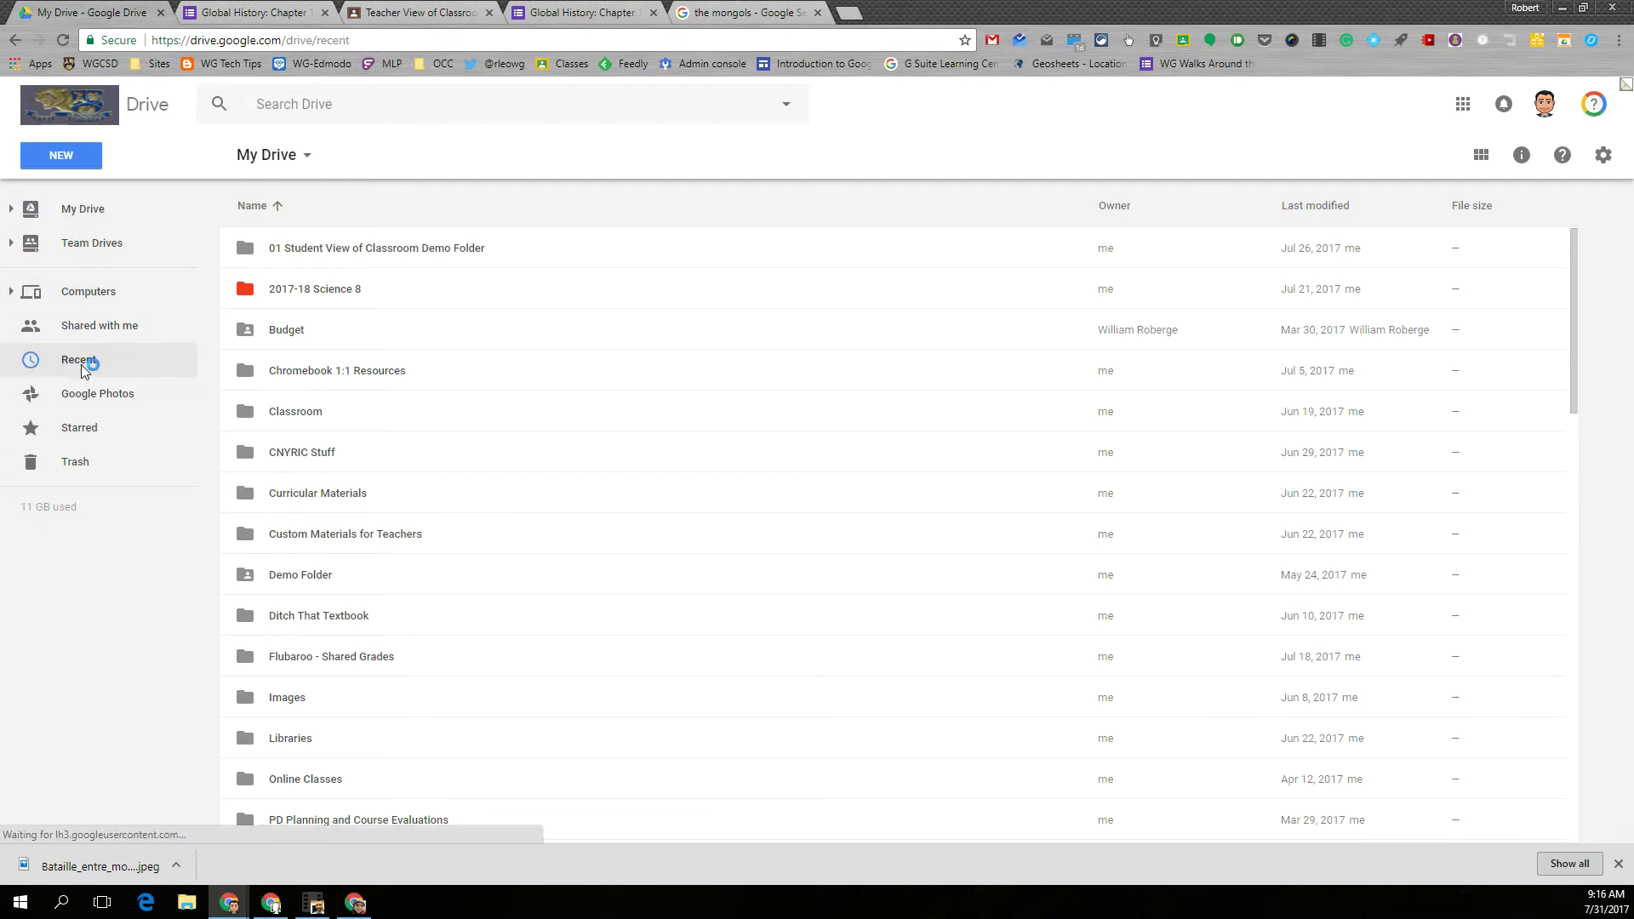
double_click(356, 292)
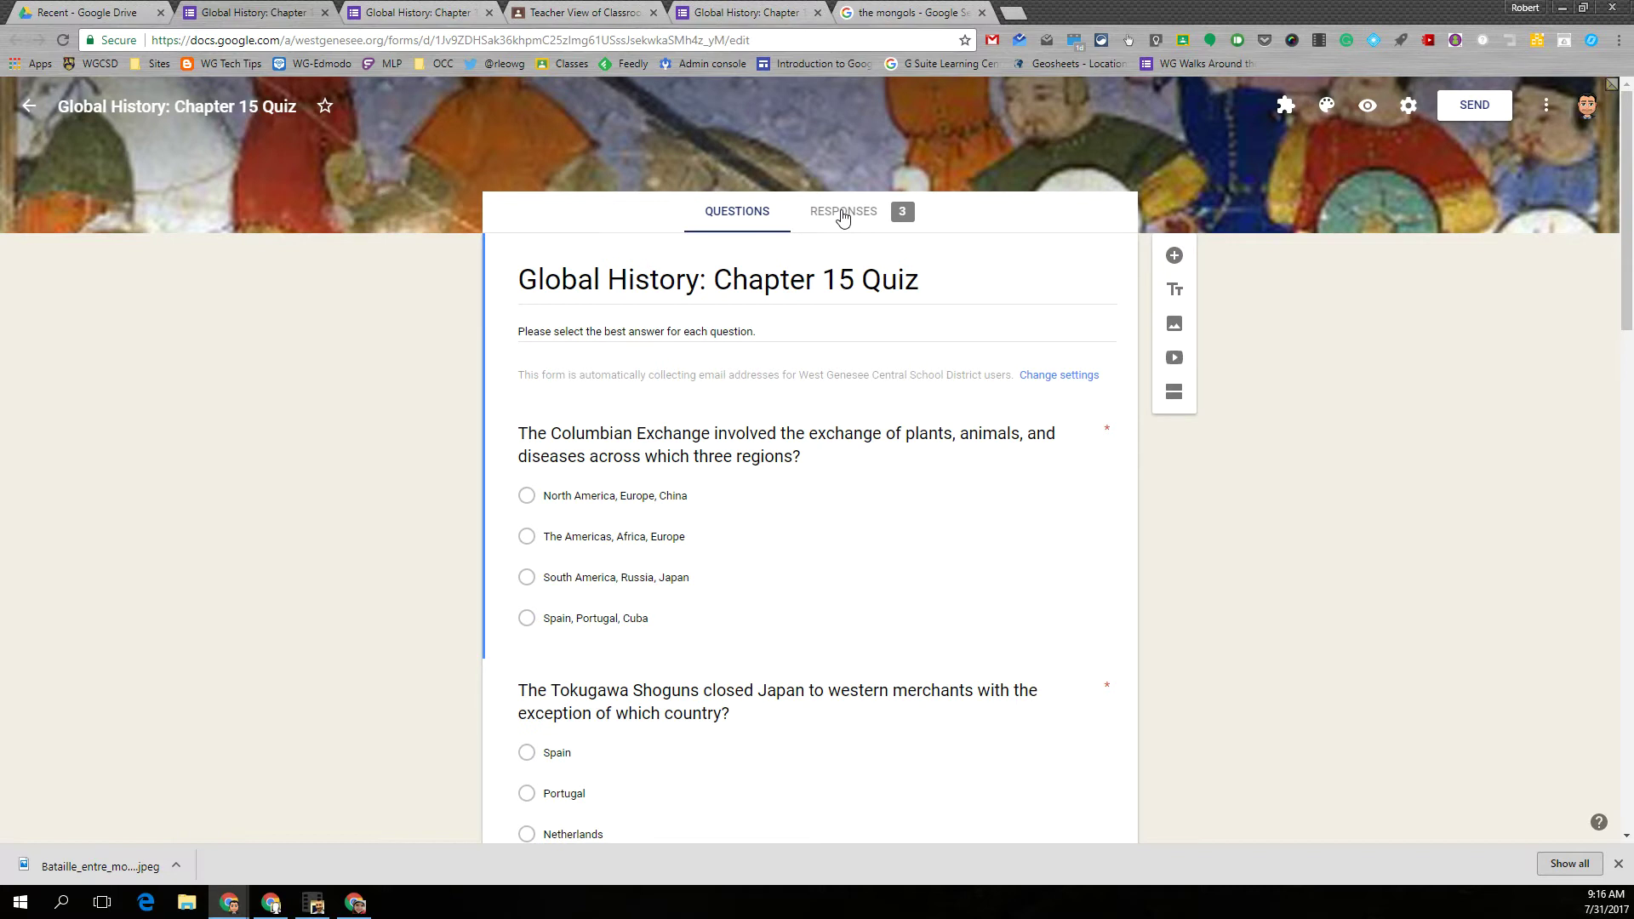
Open the quiz's responses and look through them by question and by individual student, up to the third submission
left_click(838, 213)
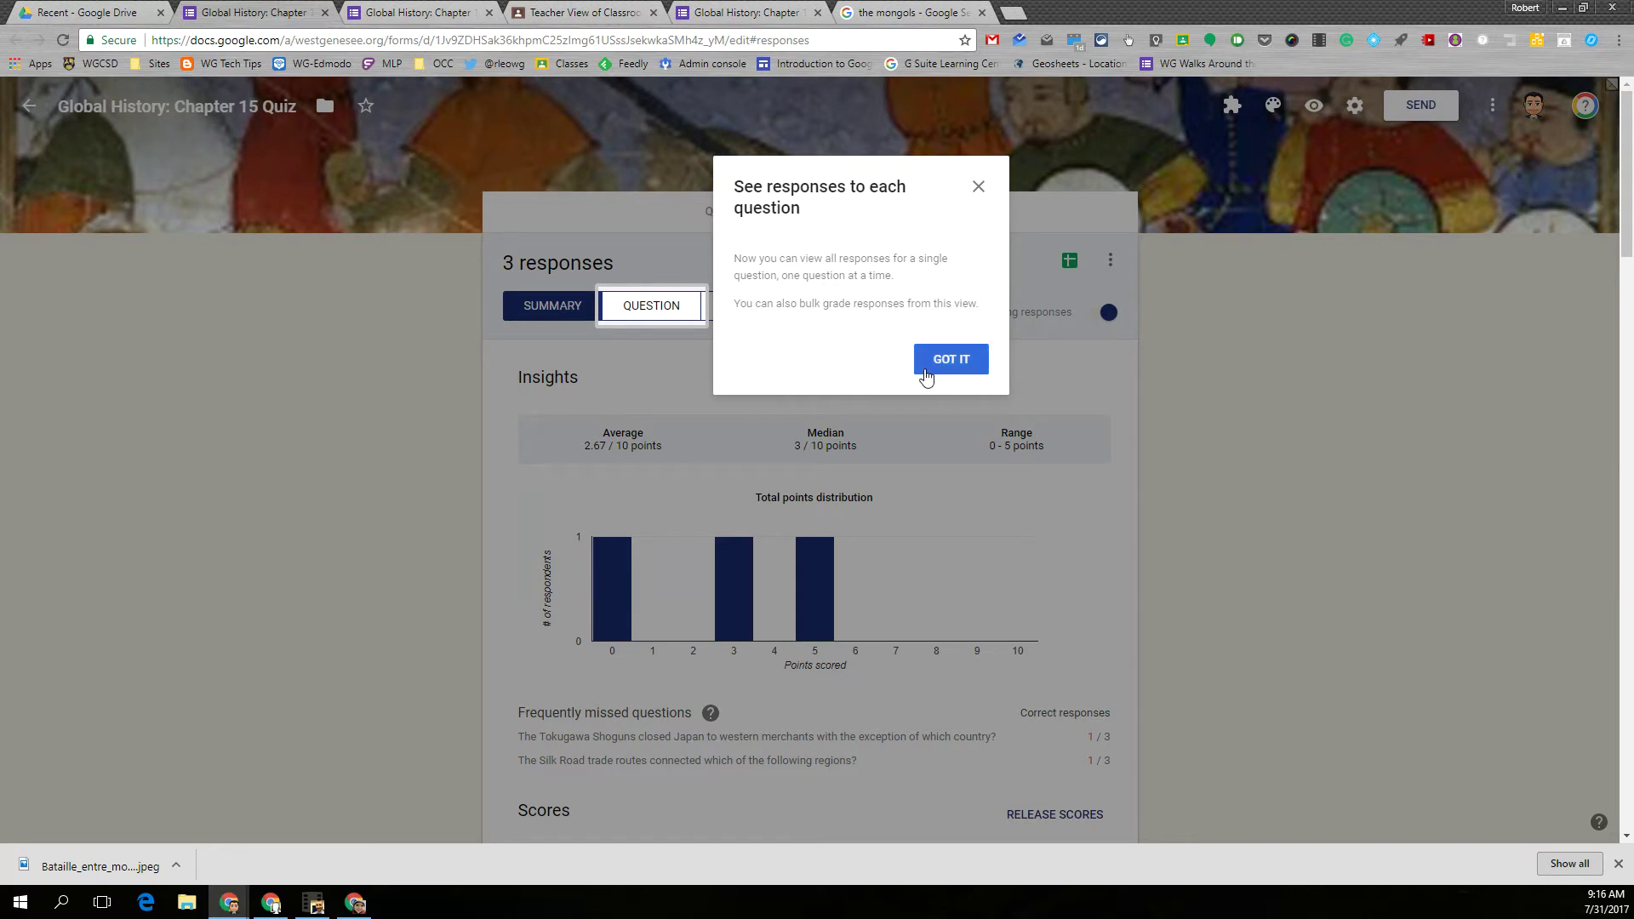
left_click(955, 358)
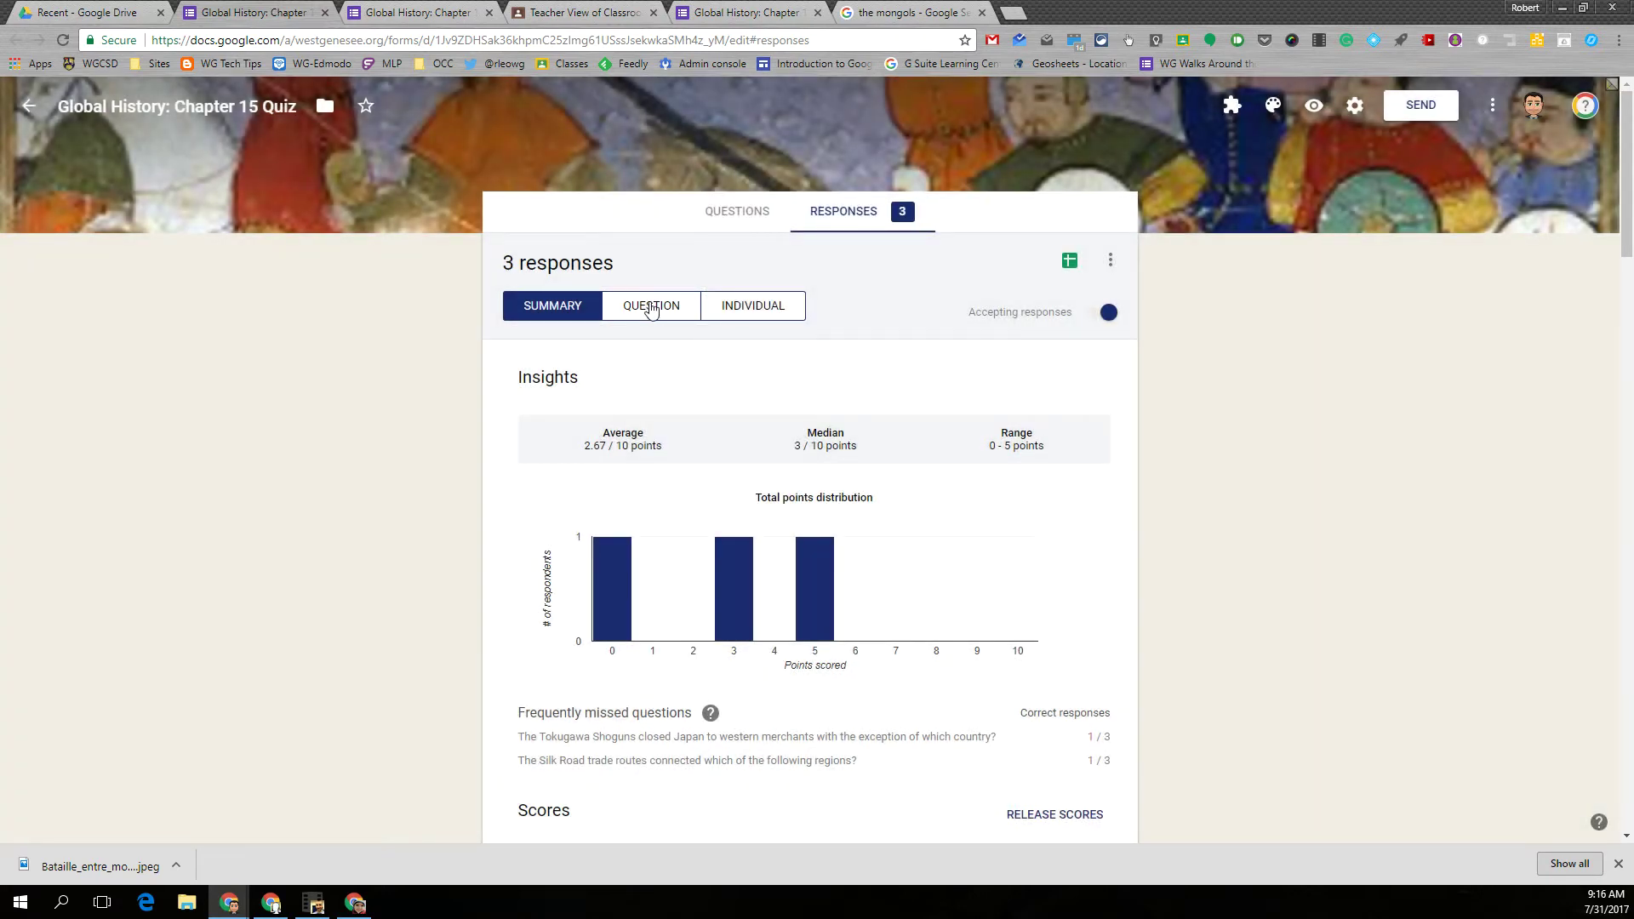
left_click(651, 308)
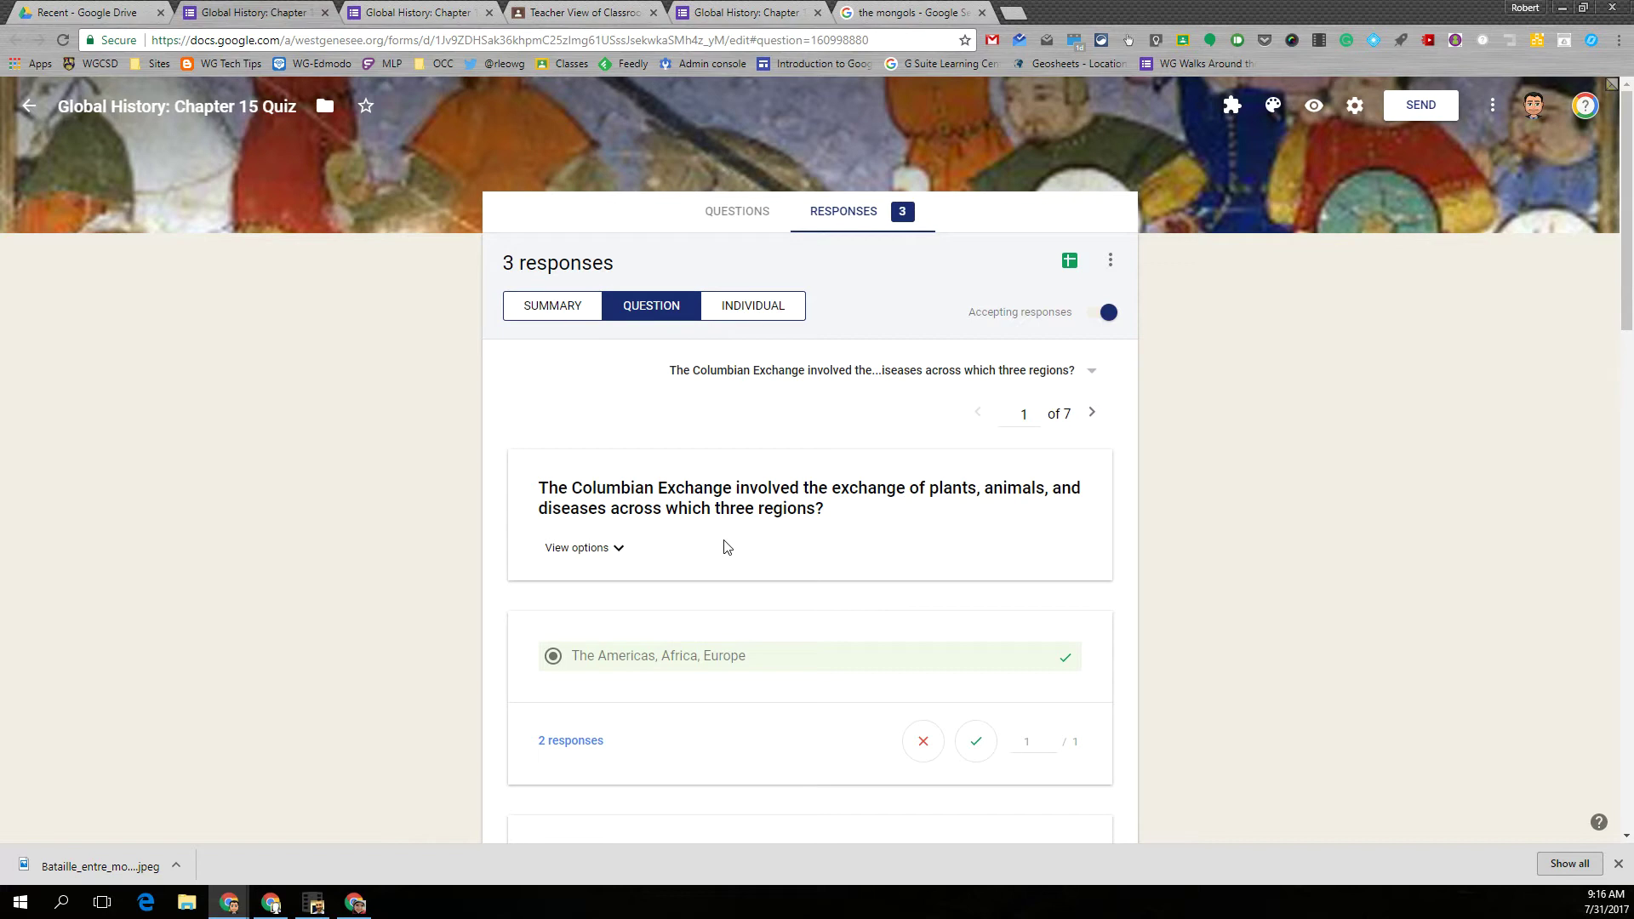
left_click(752, 308)
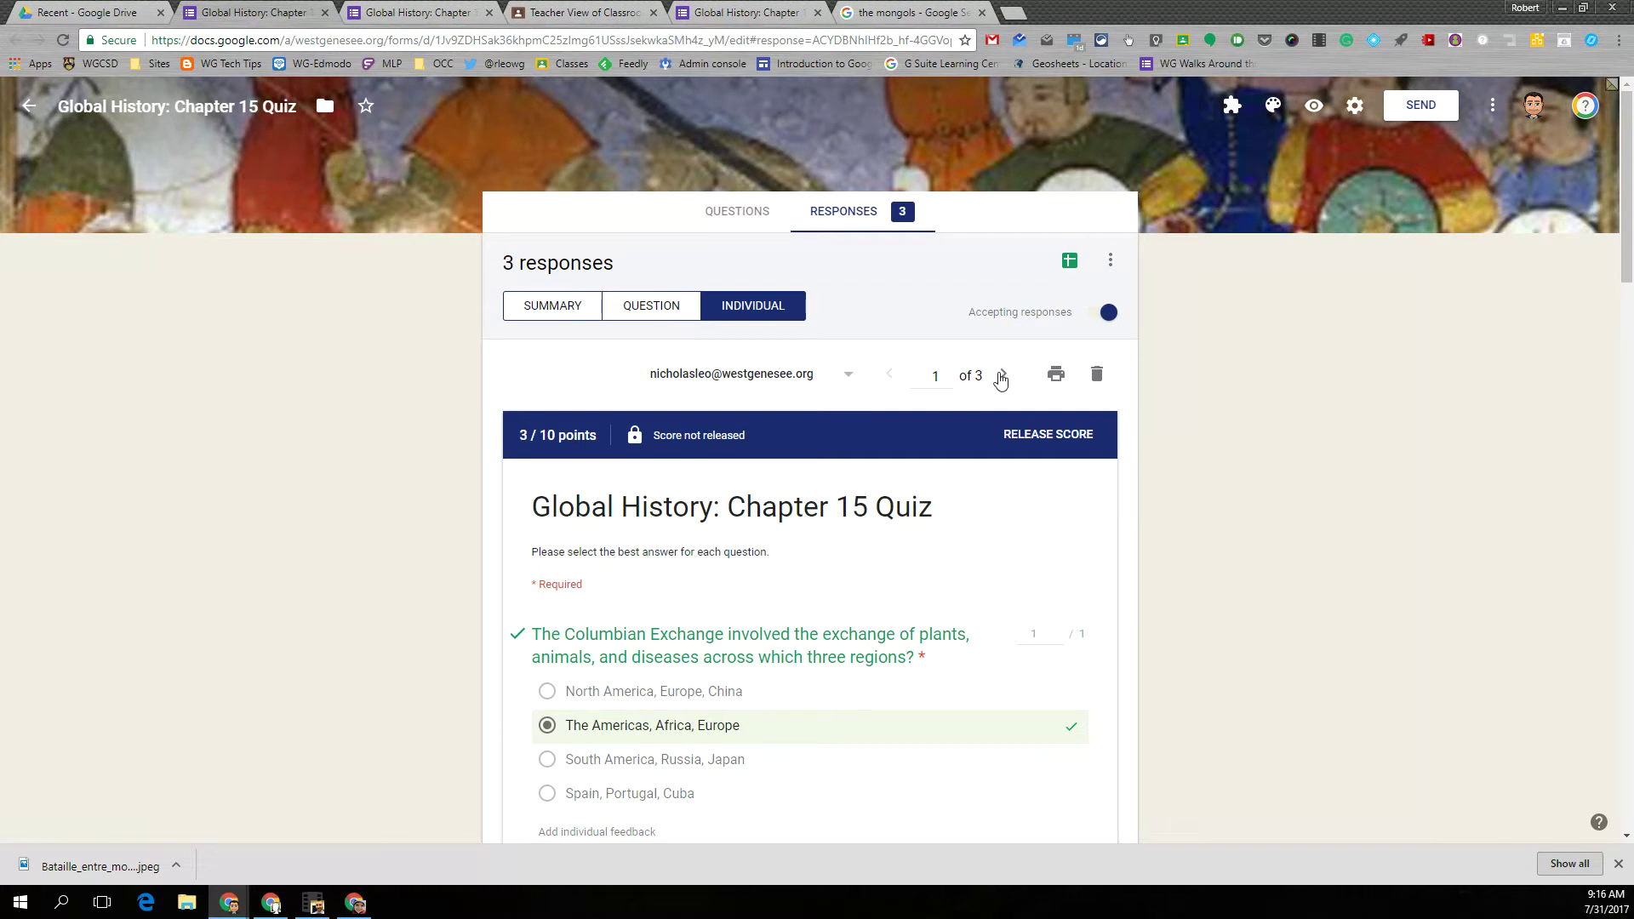
left_click(1003, 375)
left_click(1004, 376)
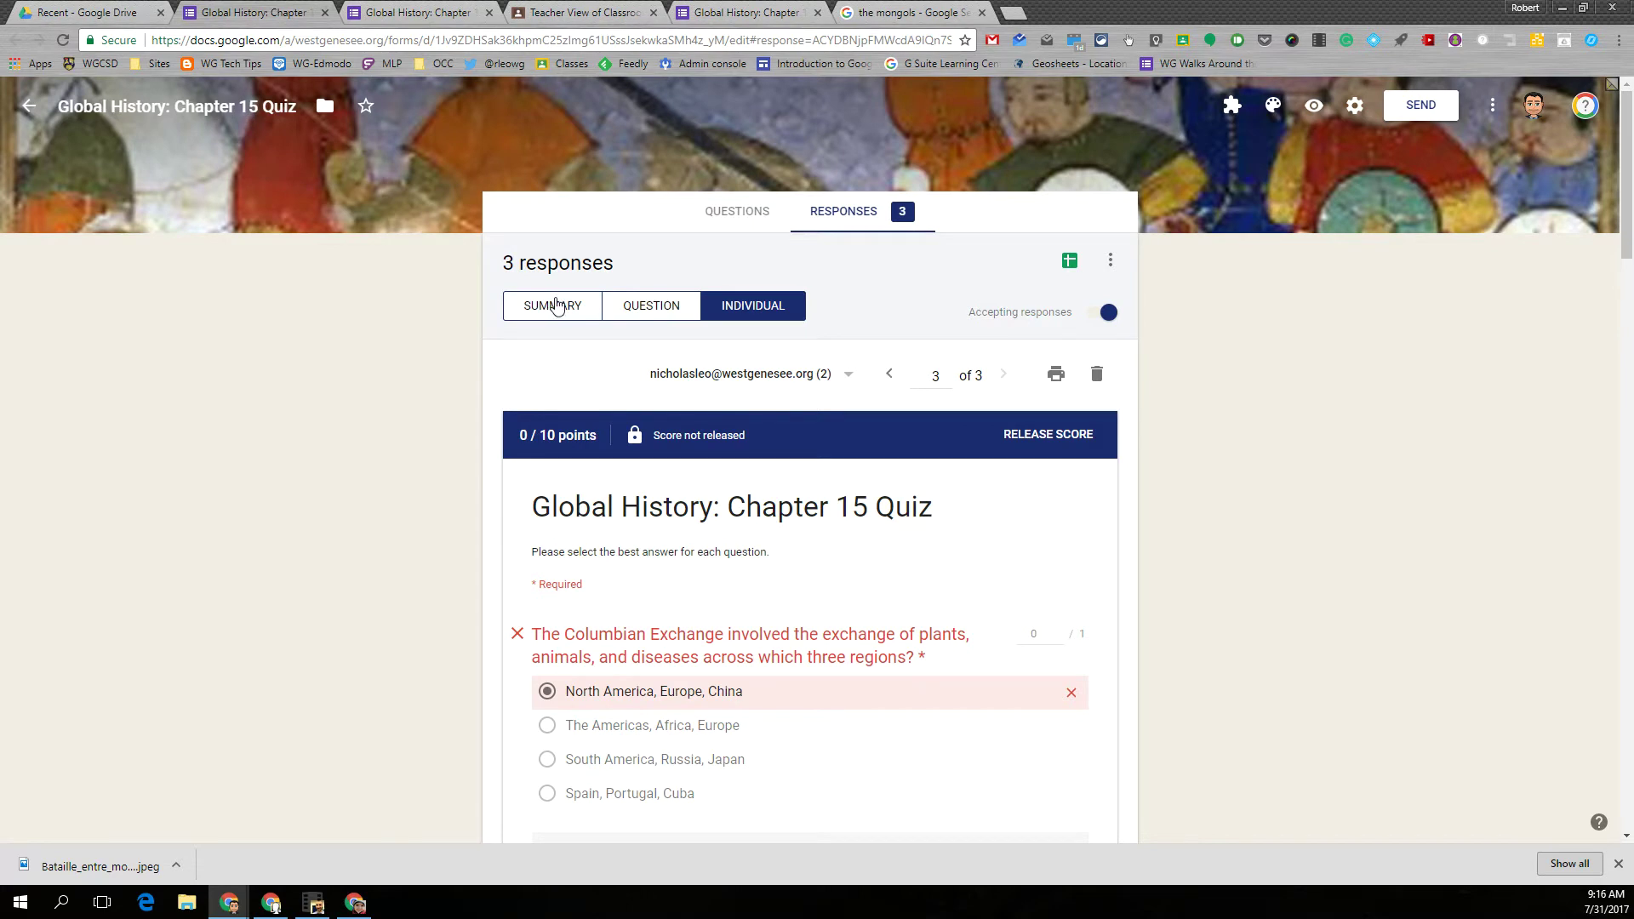
Review the response summary, including the points distribution, frequently missed questions, scores and answer charts for each question
left_click(556, 306)
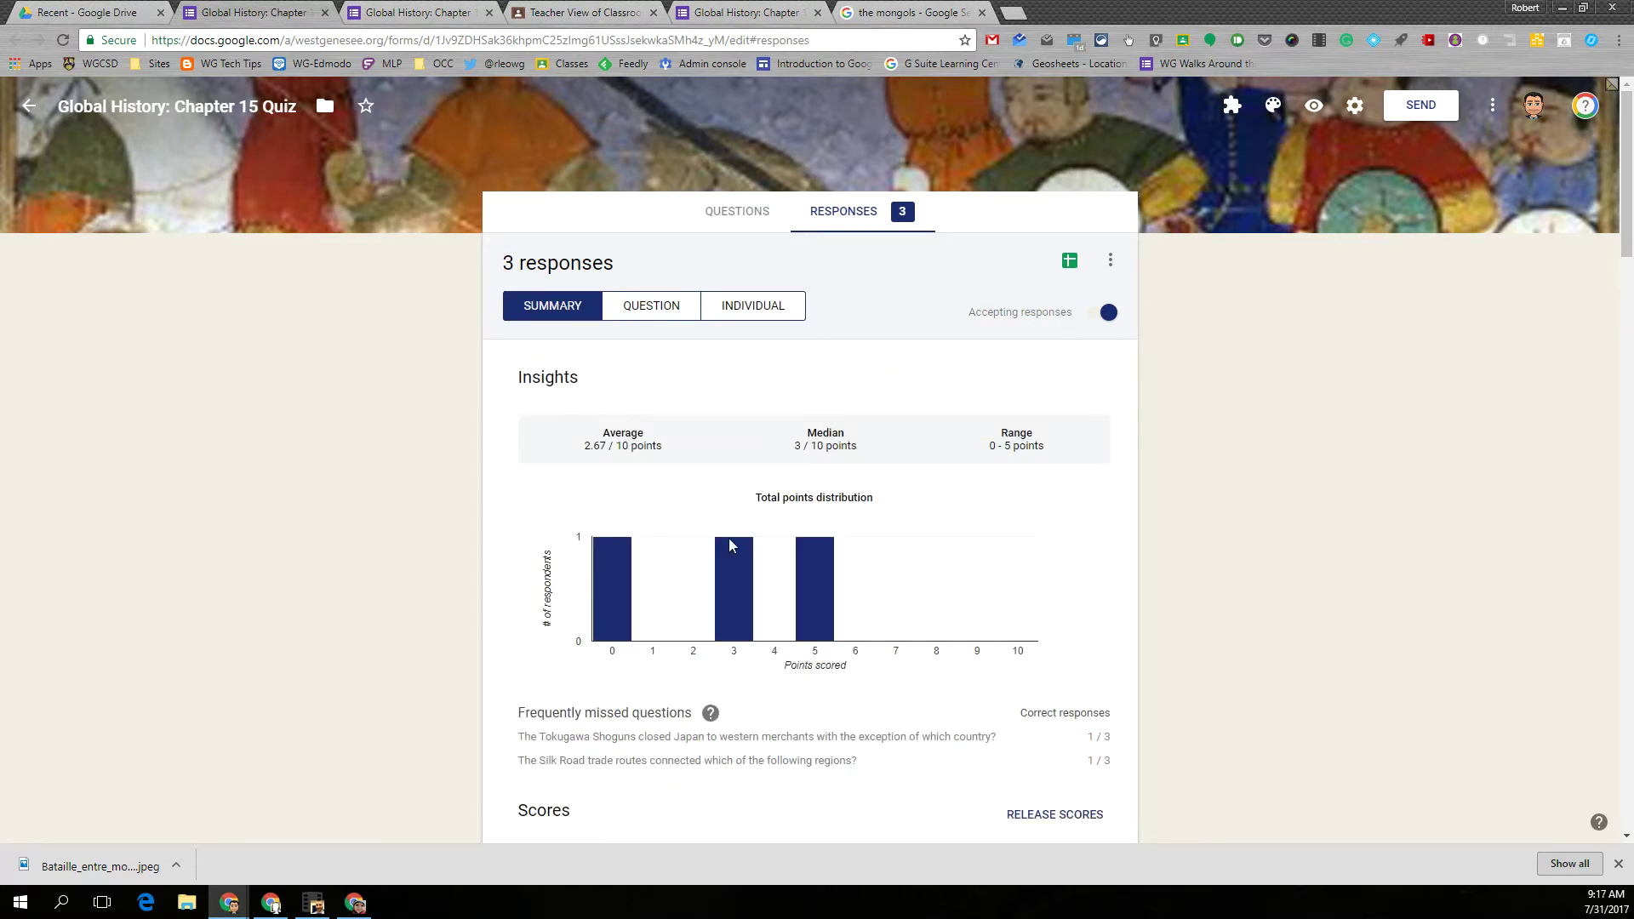
scroll(683, 530, "down", 5)
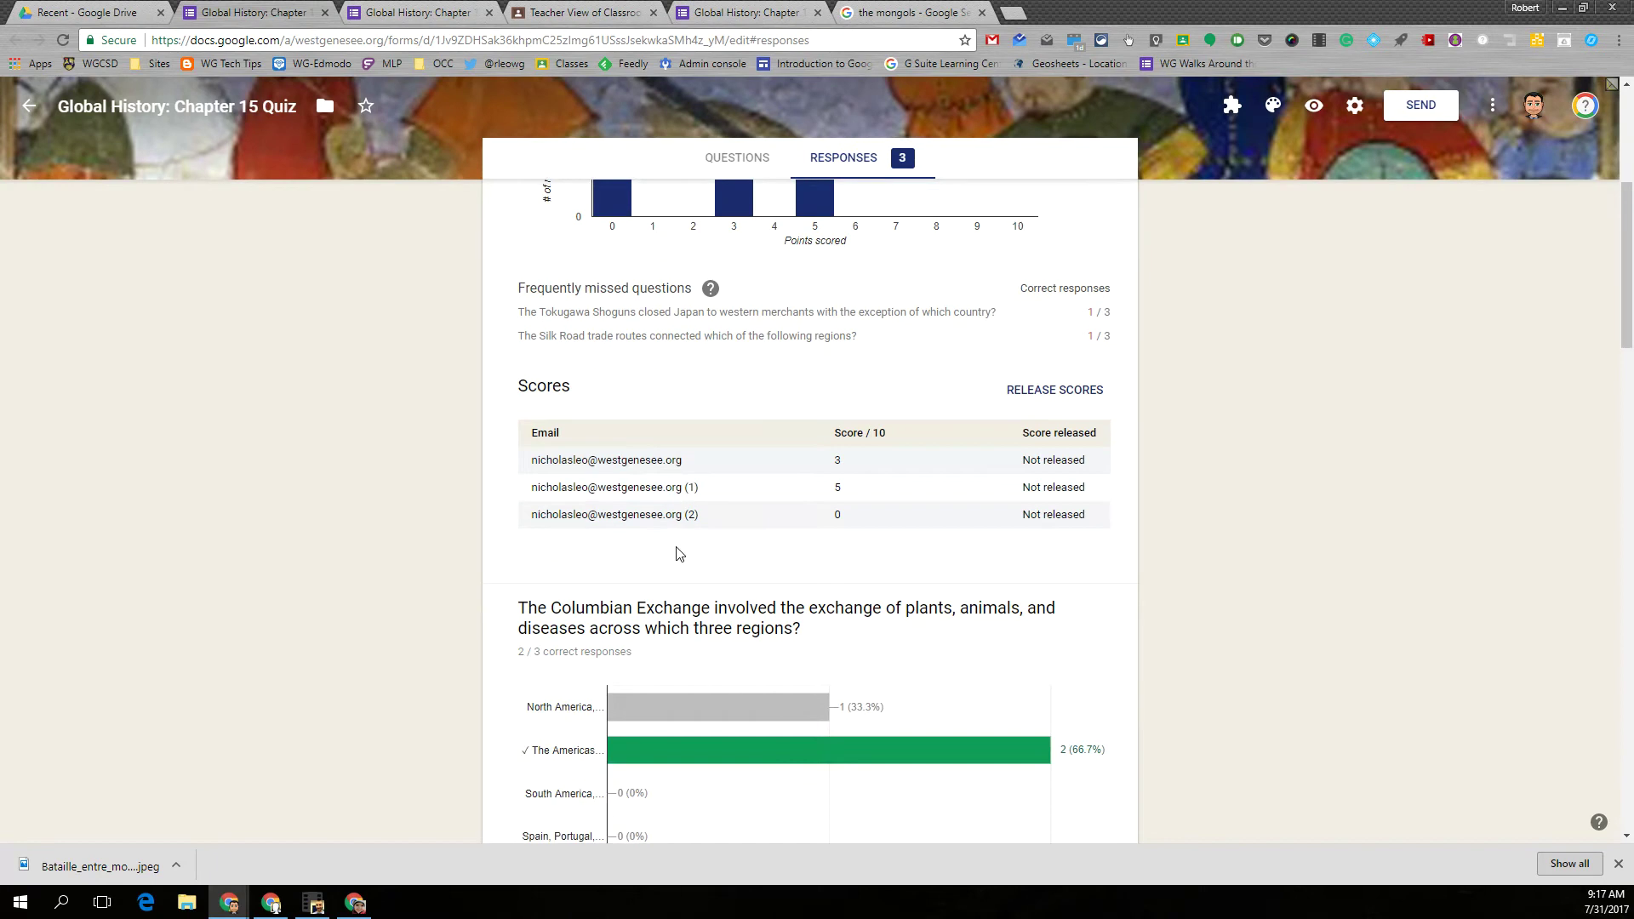
scroll(686, 536, "down", 3)
scroll(736, 482, "down", 11)
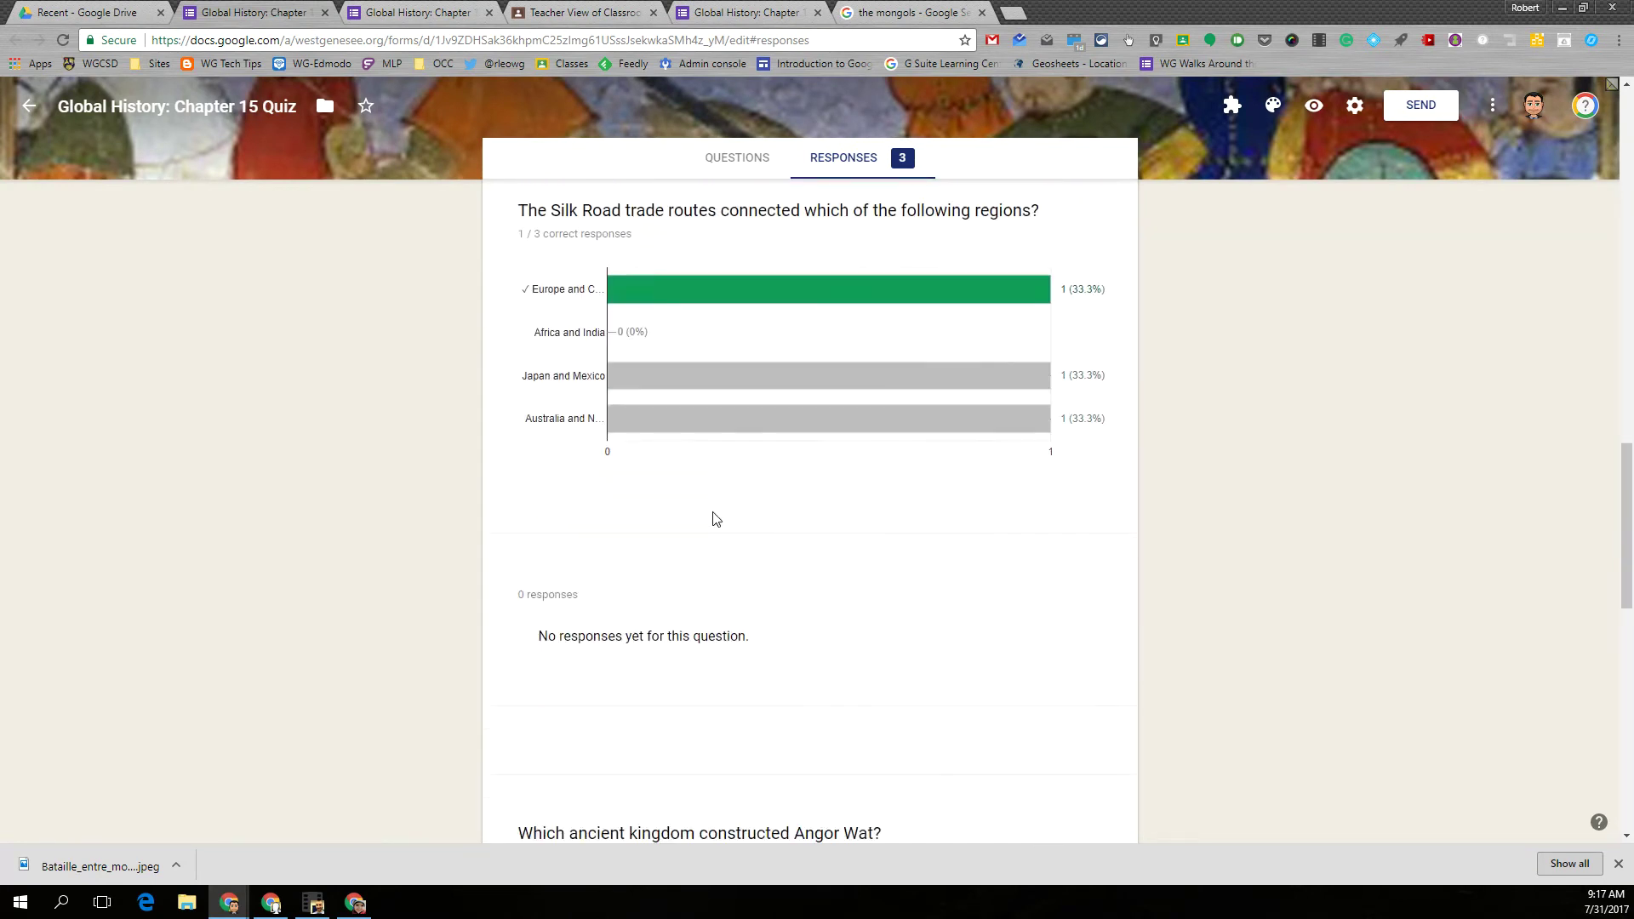
scroll(715, 517, "down", 9)
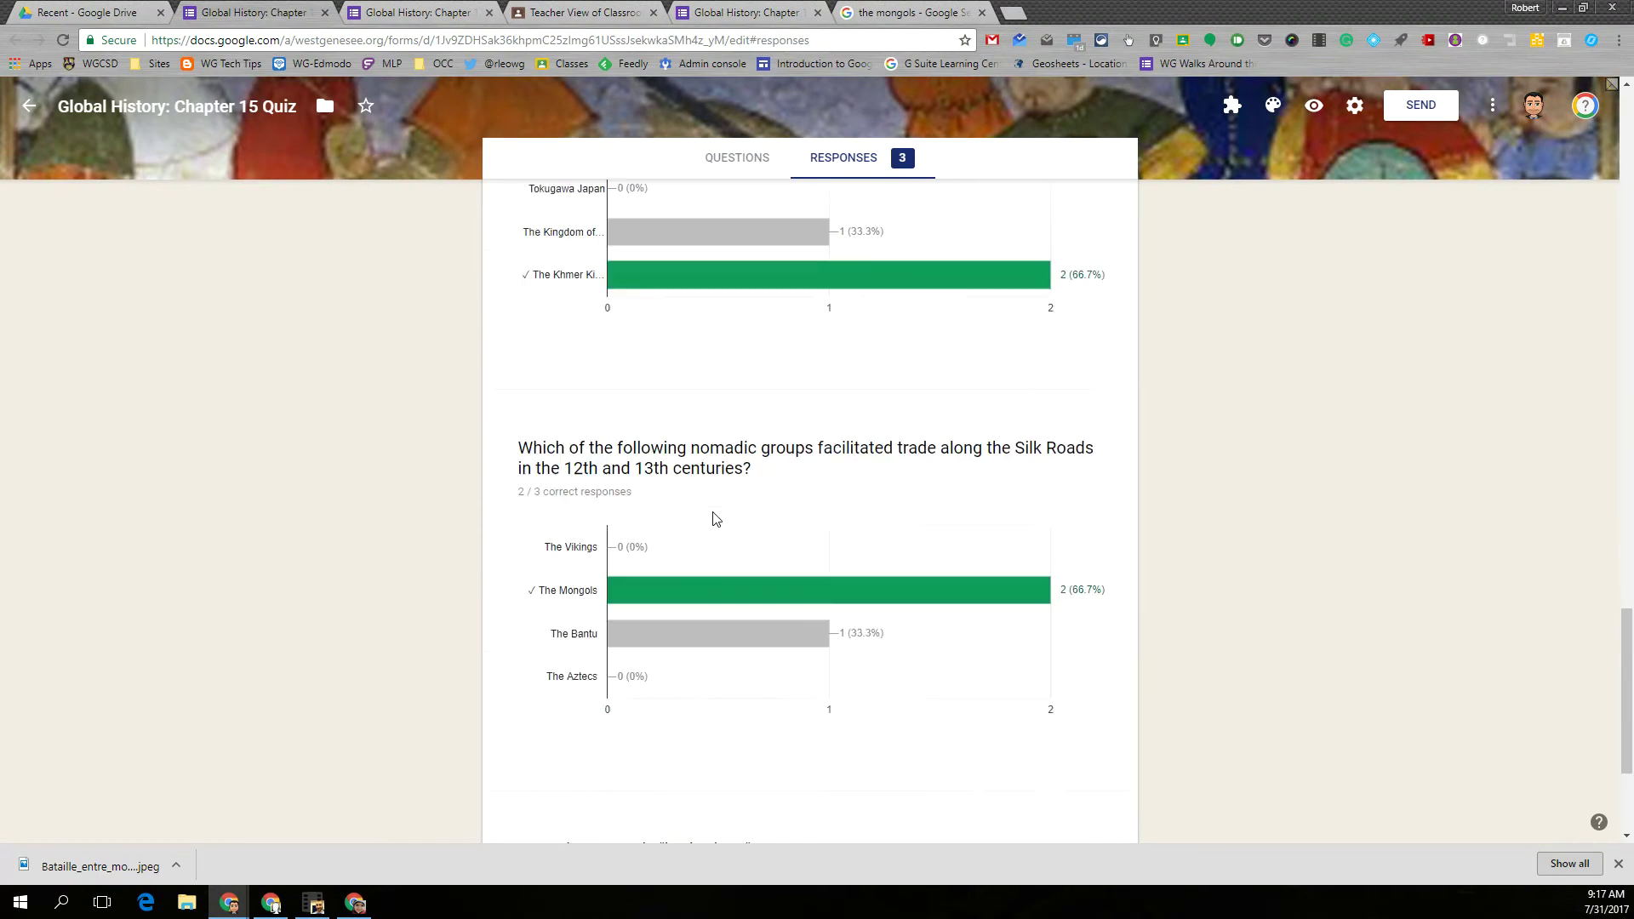
scroll(715, 519, "up", 20)
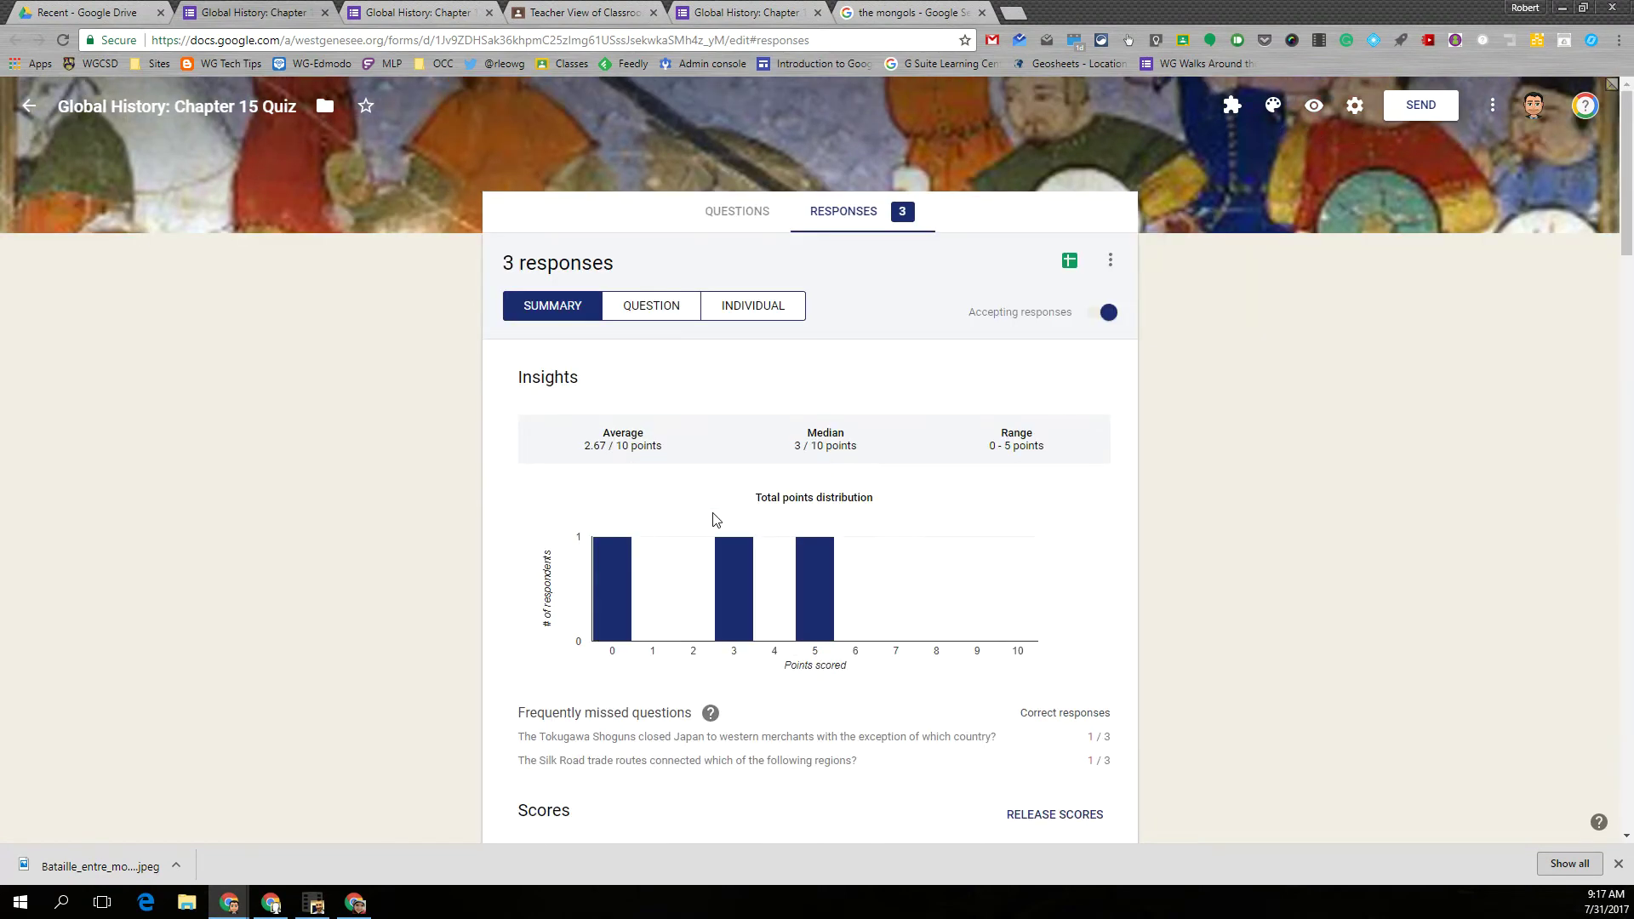
Review the responses by question for the Columbian Exchange and Tokugawa Shoguns questions, comparing the correct and incorrect answers
left_click(665, 308)
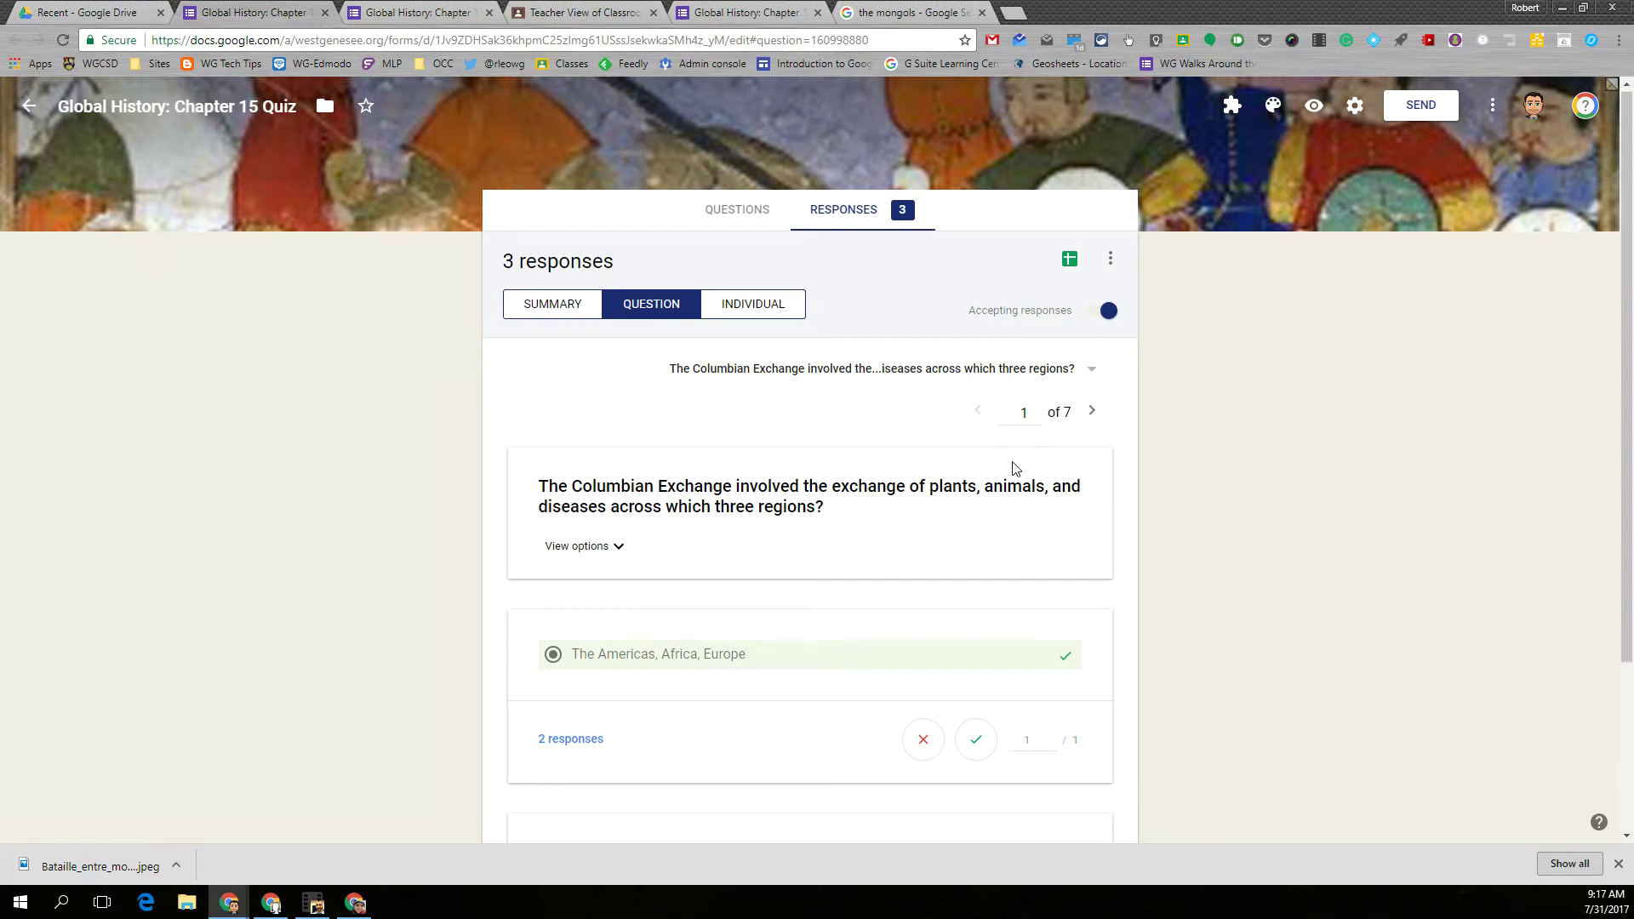
scroll(1014, 468, "down", 2)
left_click(1090, 245)
scroll(933, 463, "down", 1)
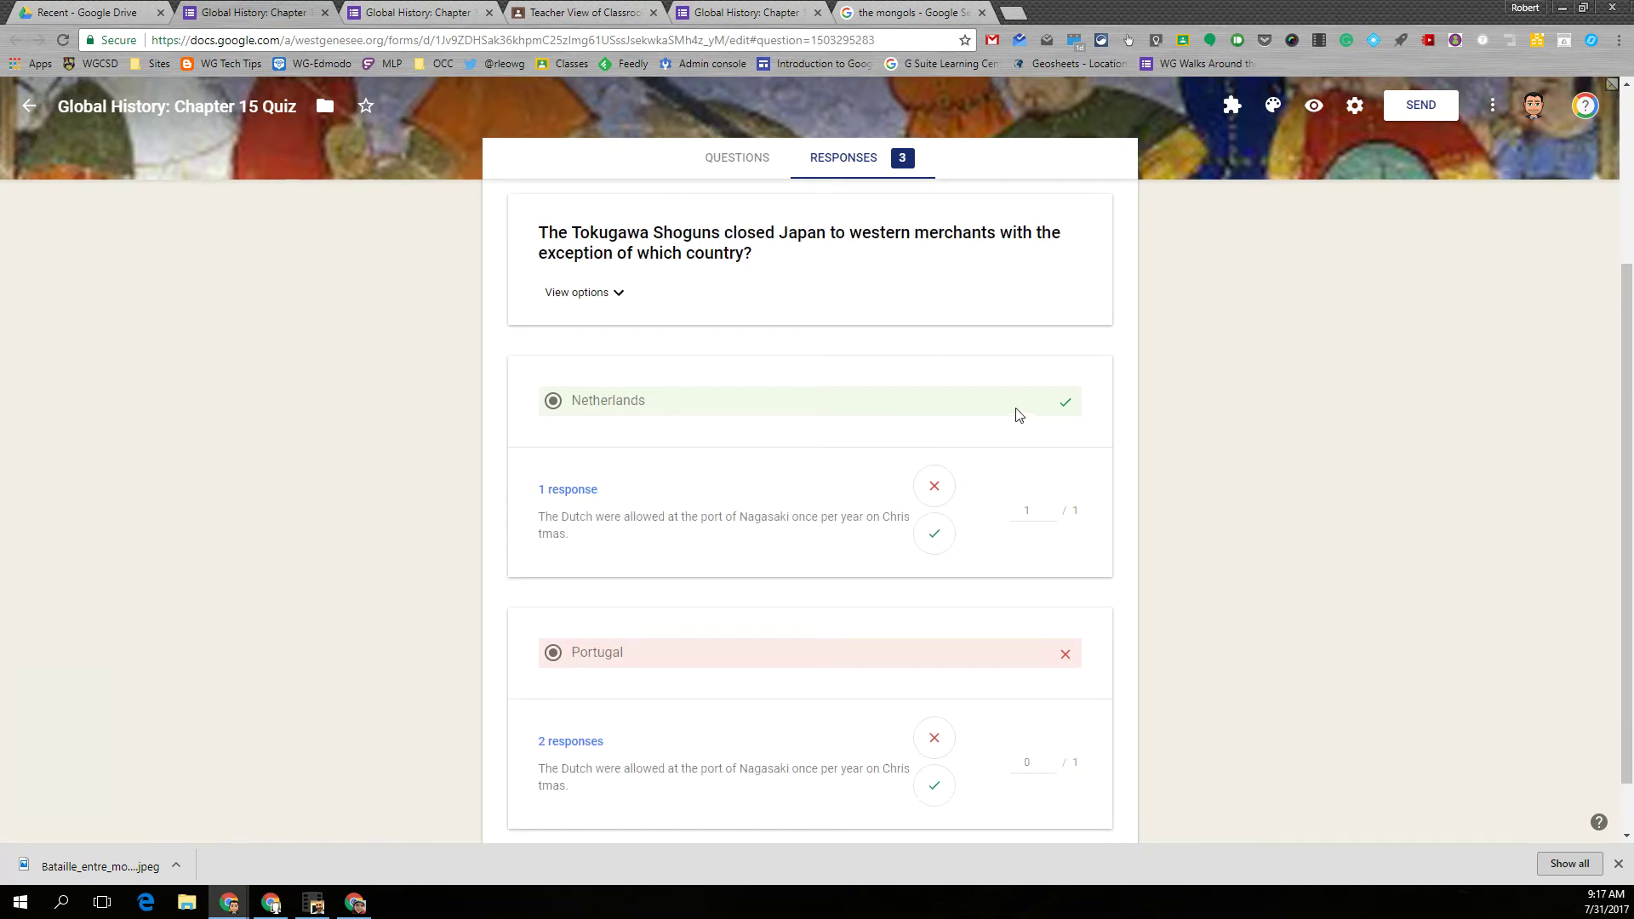
scroll(732, 693, "down", 1)
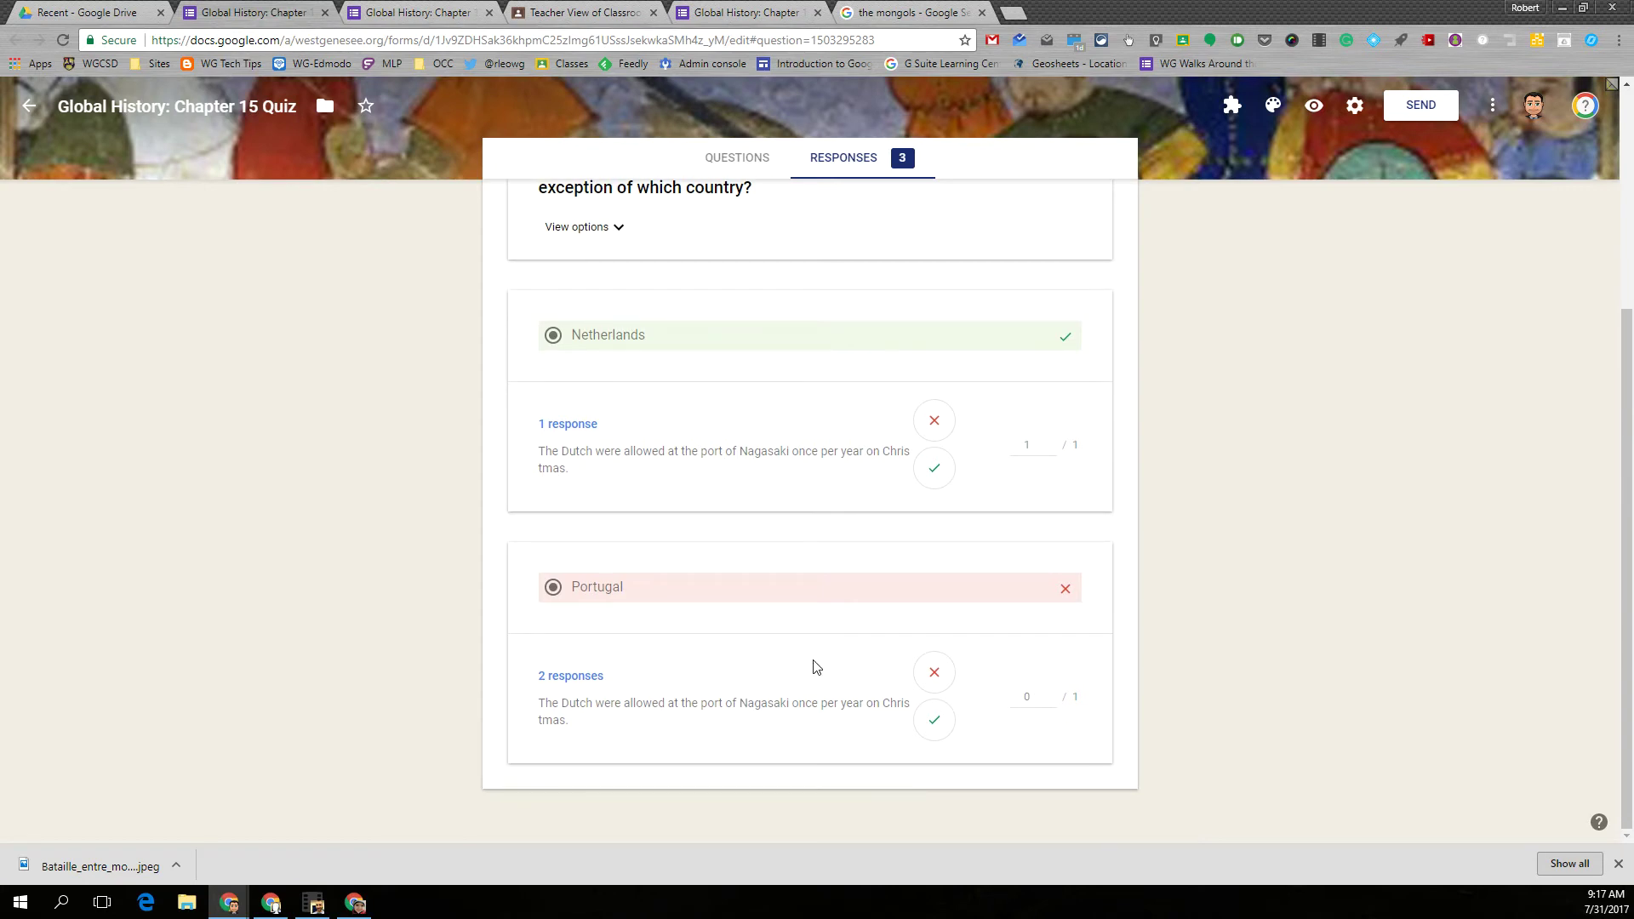
scroll(815, 666, "up", 4)
scroll(791, 579, "down", 4)
scroll(788, 576, "up", 4)
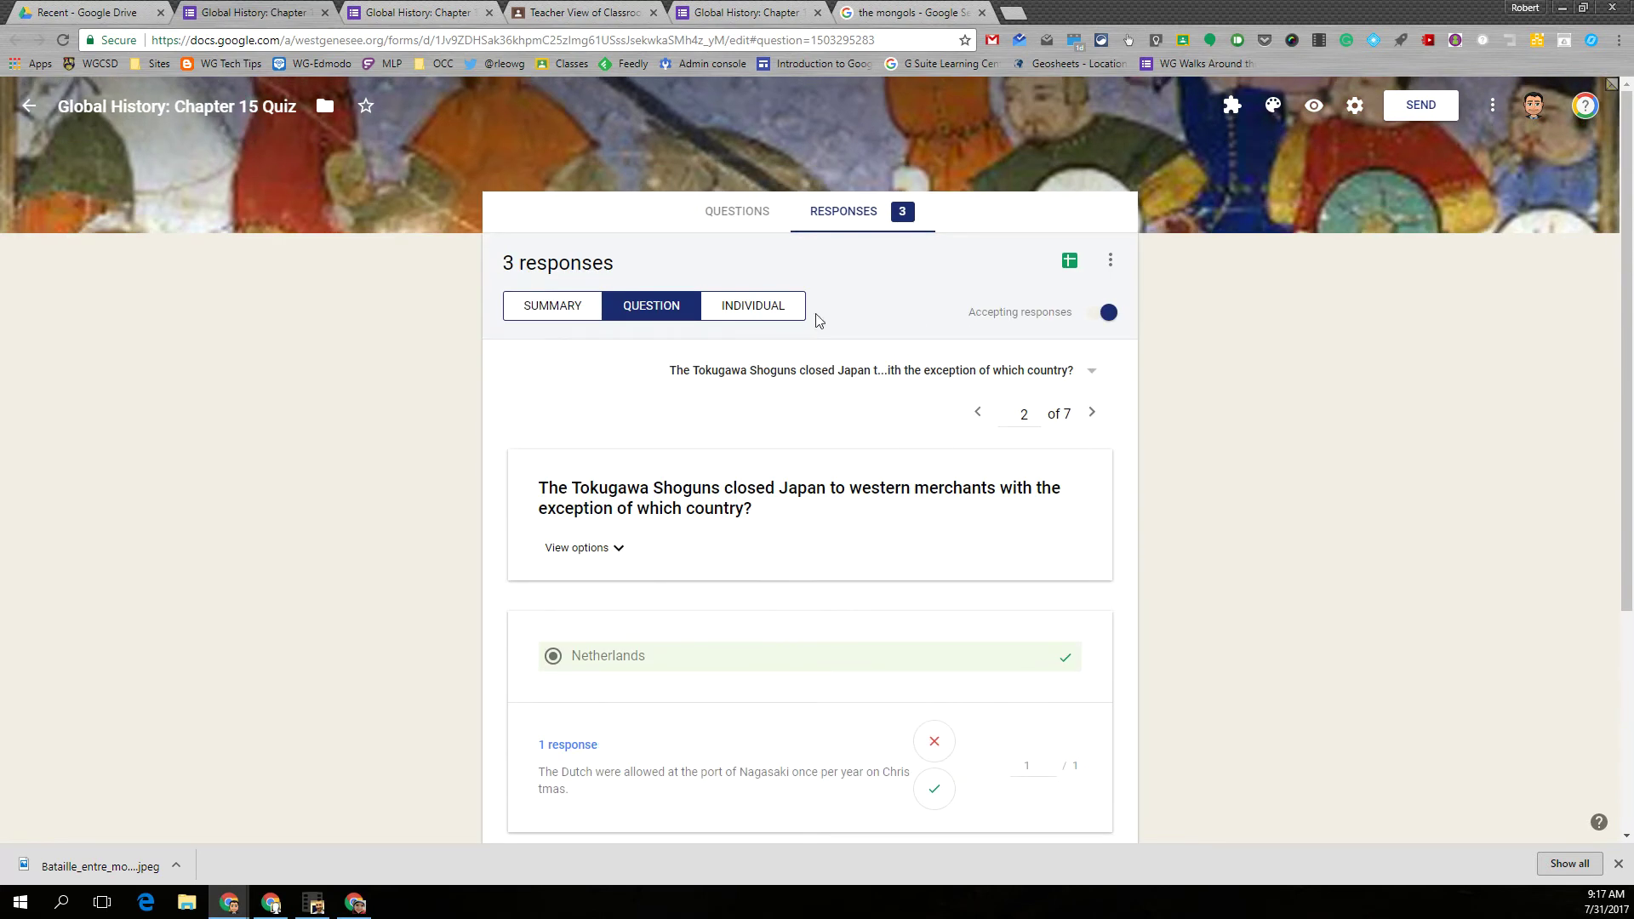
Examine the third student's individual submission, including the chosen answers, correct answers and feedback
left_click(761, 311)
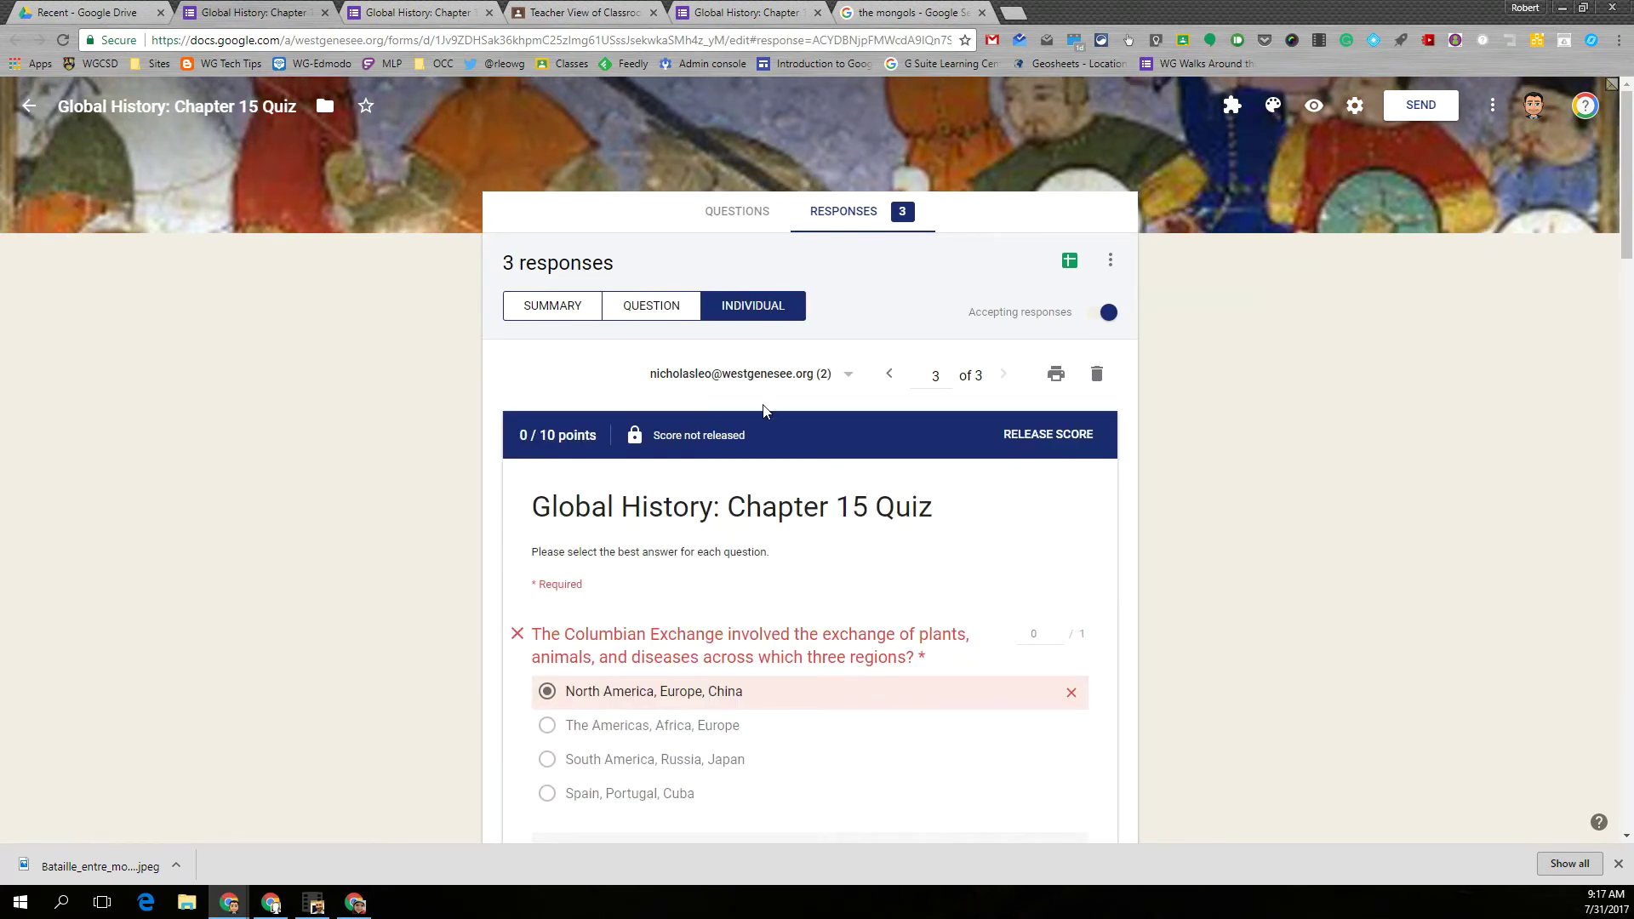
scroll(719, 468, "down", 5)
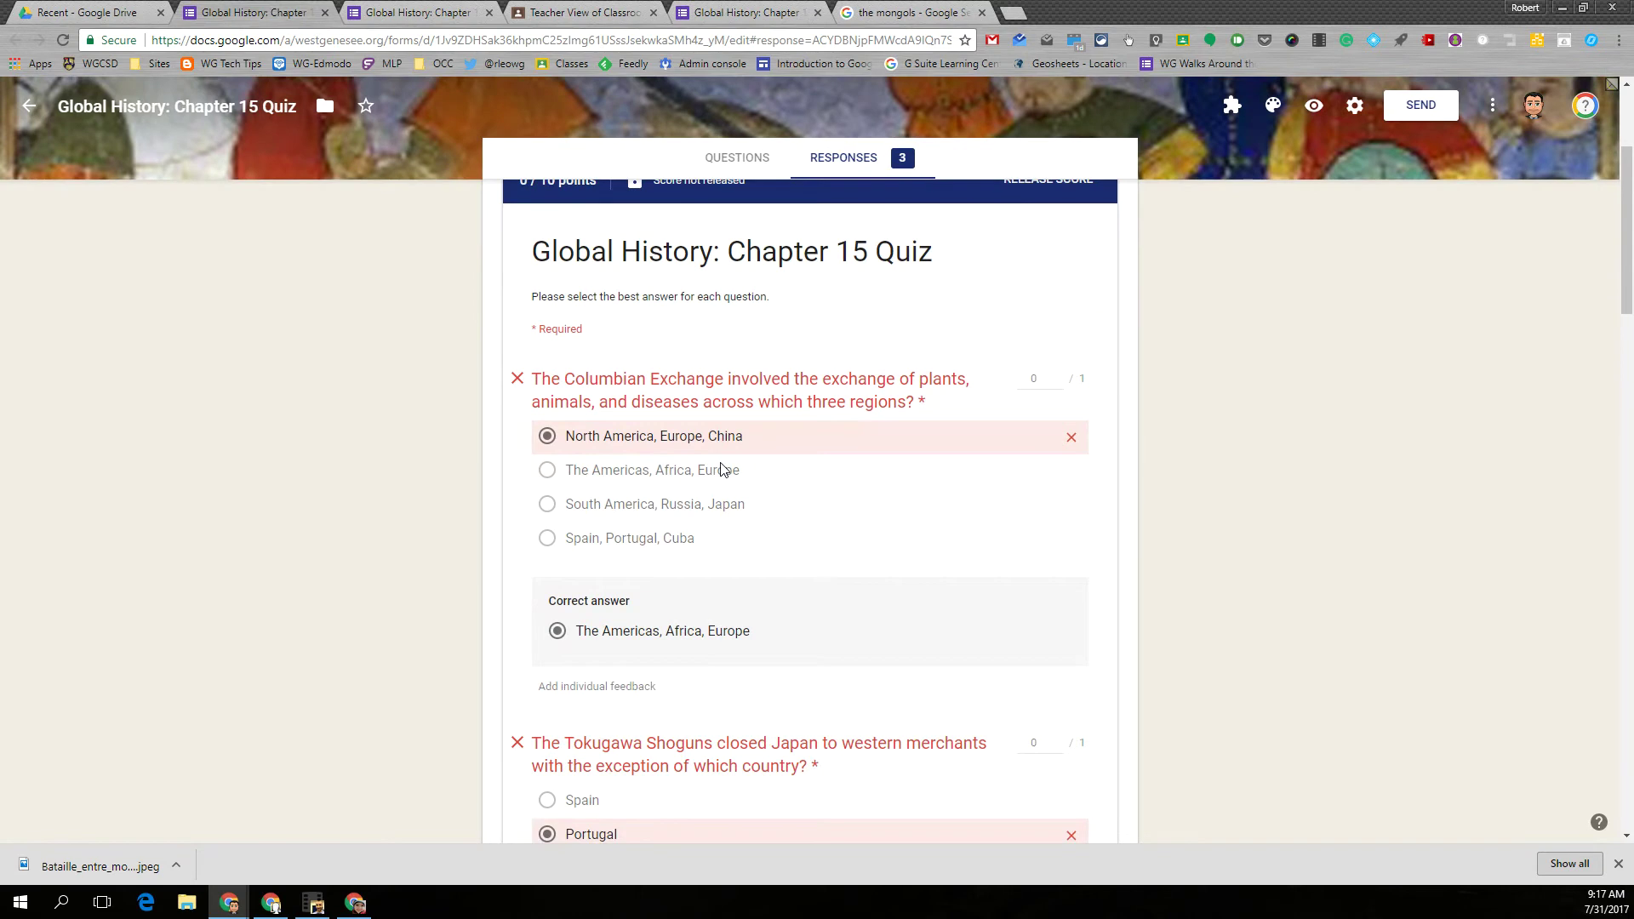
scroll(720, 468, "down", 10)
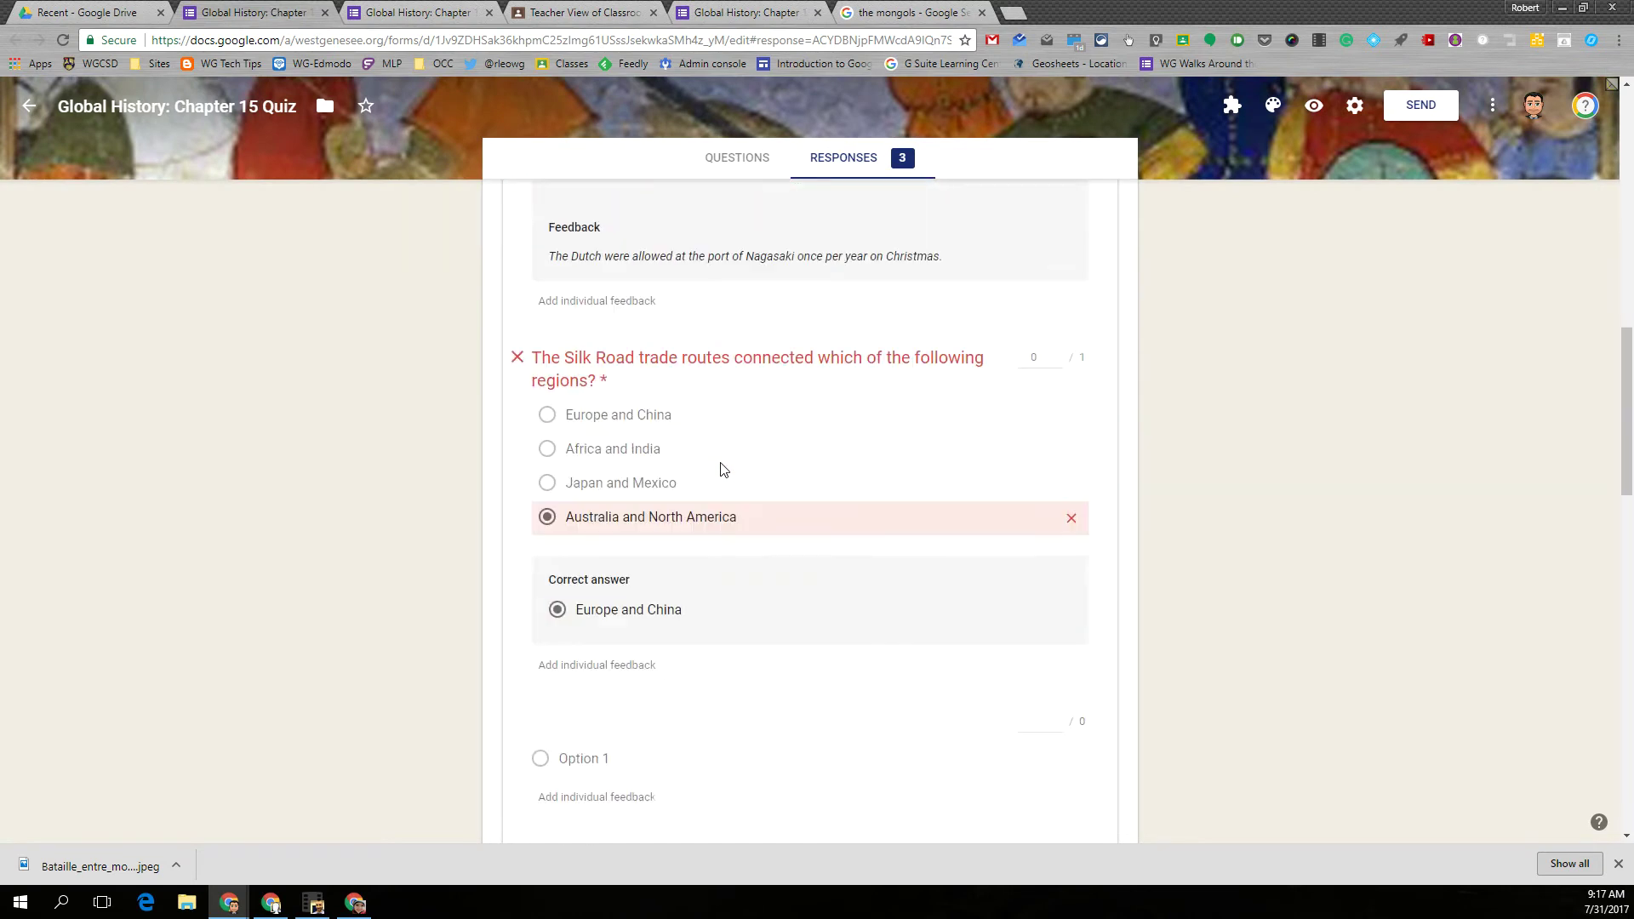
scroll(719, 470, "up", 16)
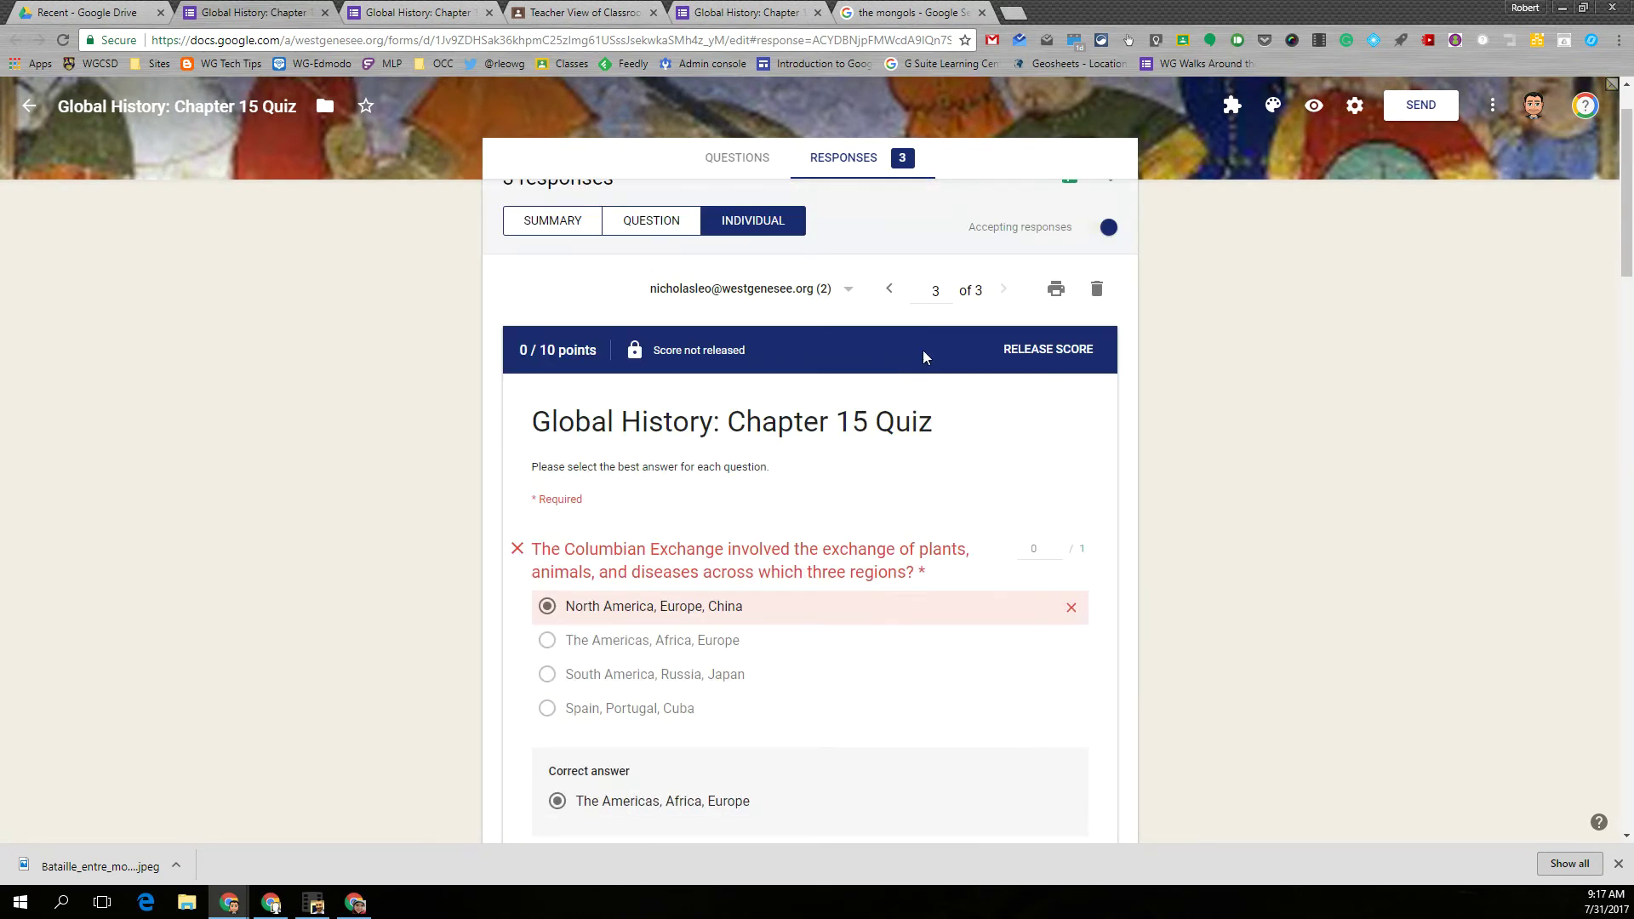
Go to the second individual submission and read through its answers, down to the ungraded paragraph response
left_click(889, 290)
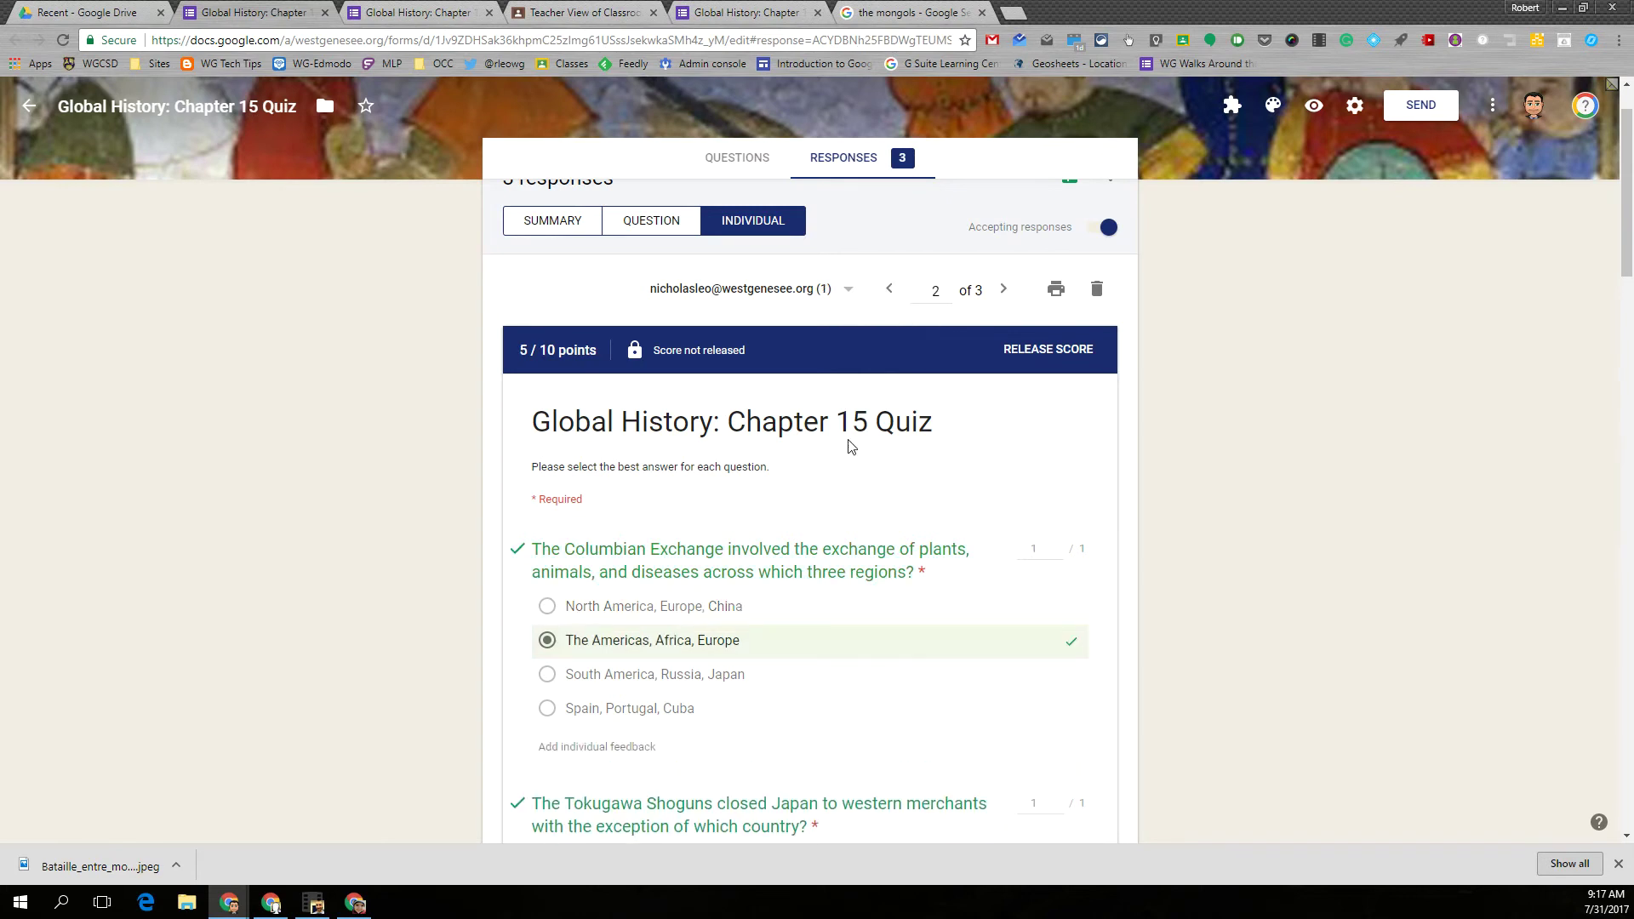
scroll(784, 486, "down", 1)
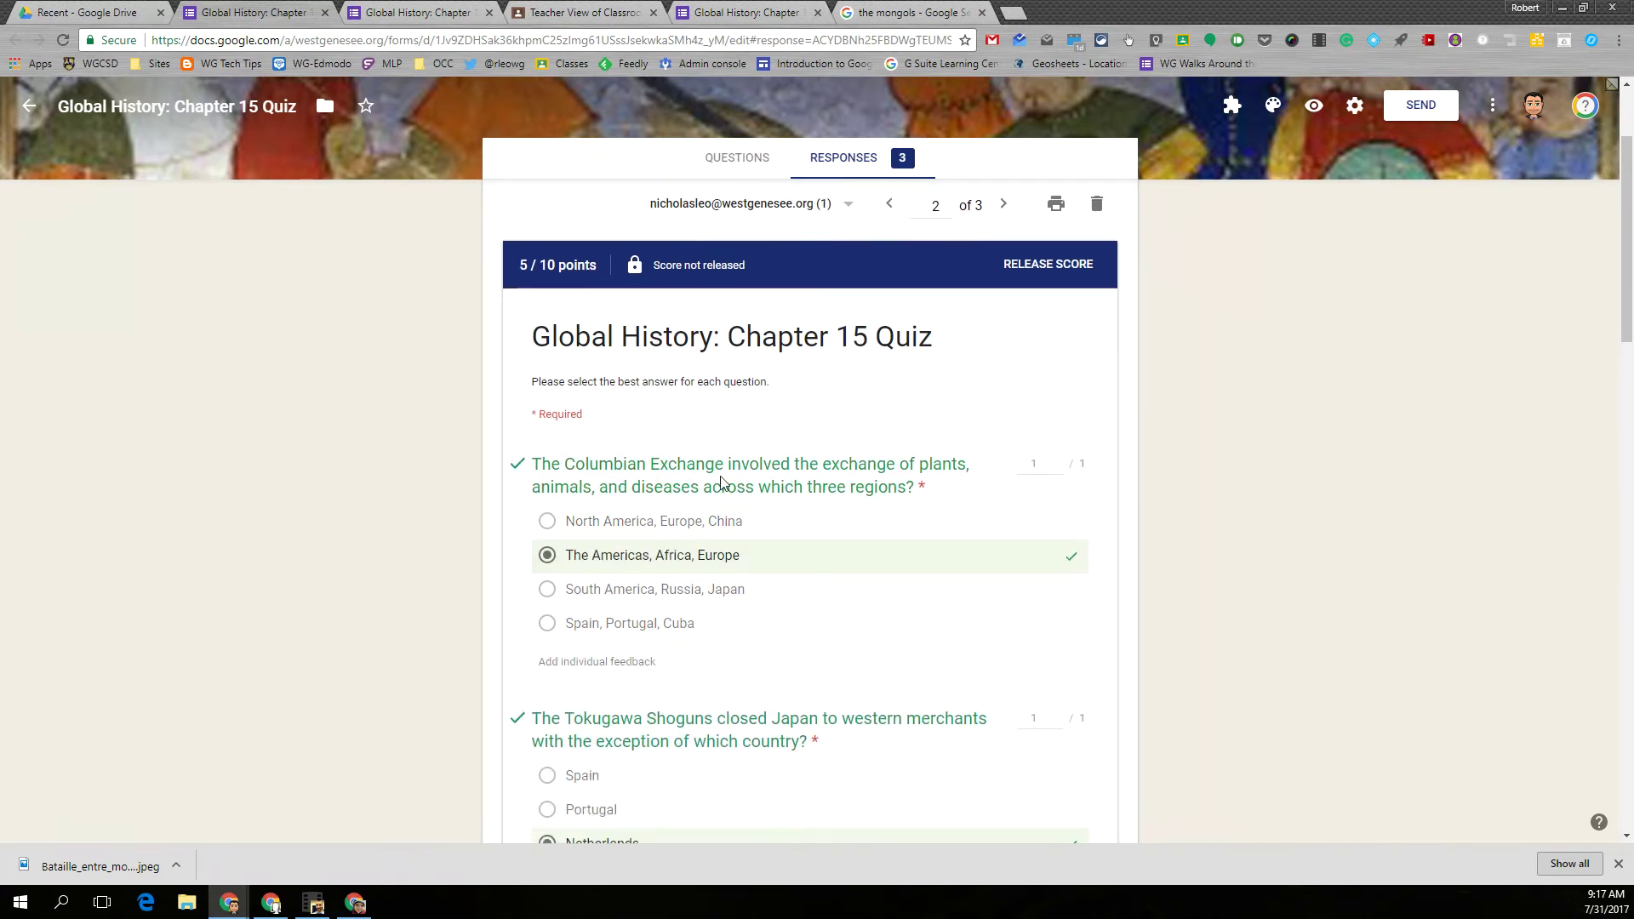
scroll(754, 479, "down", 15)
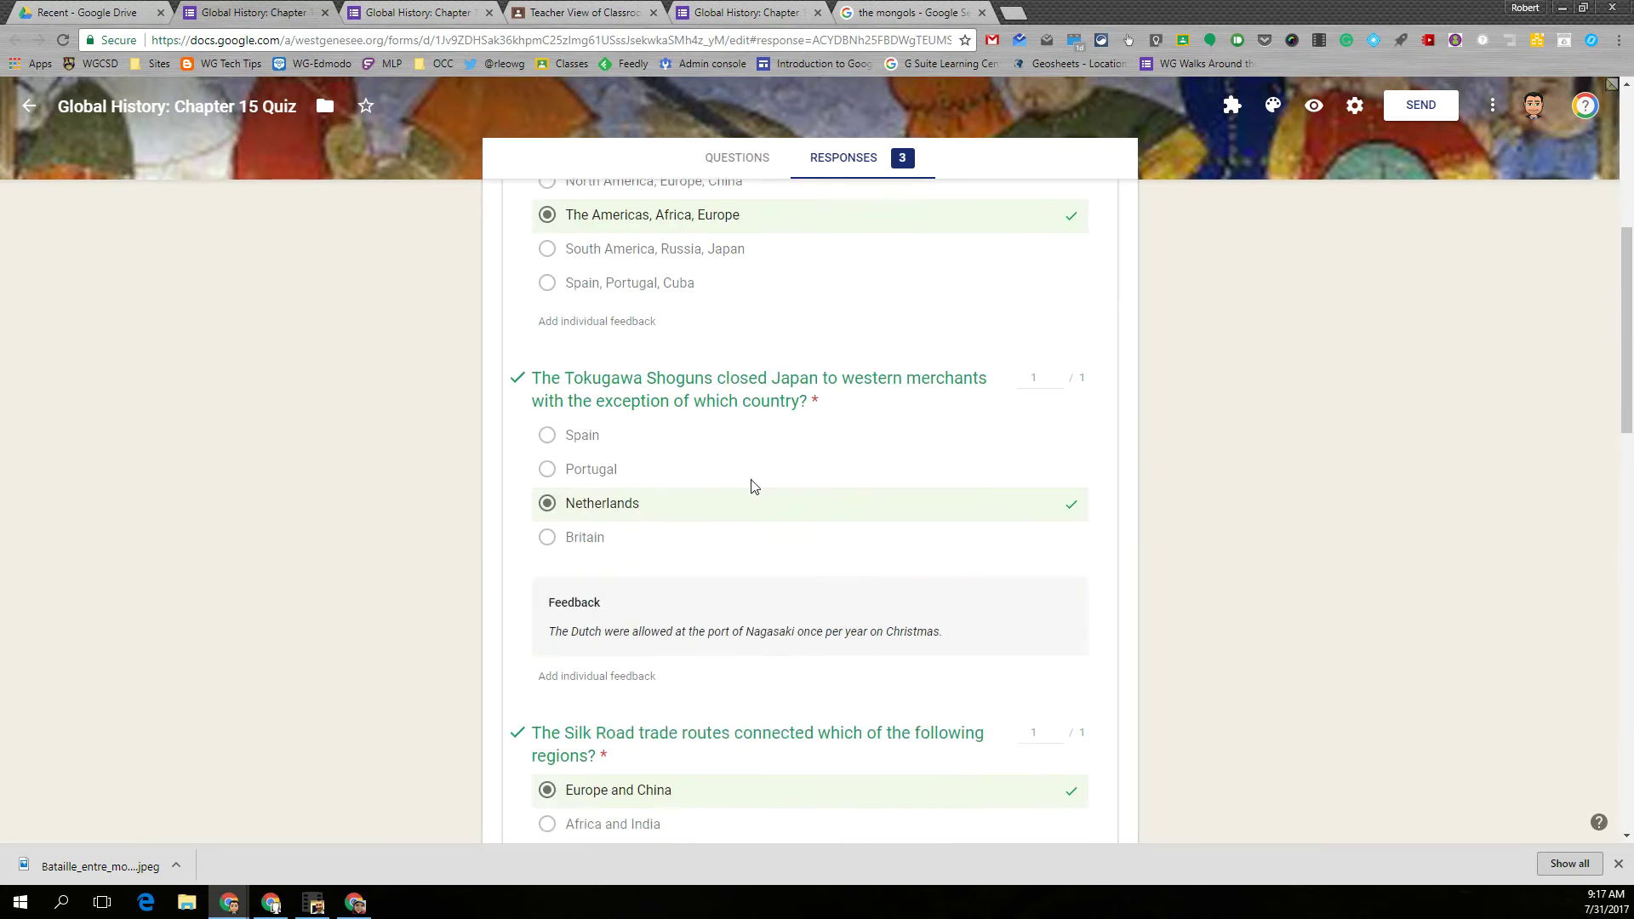
scroll(749, 486, "down", 6)
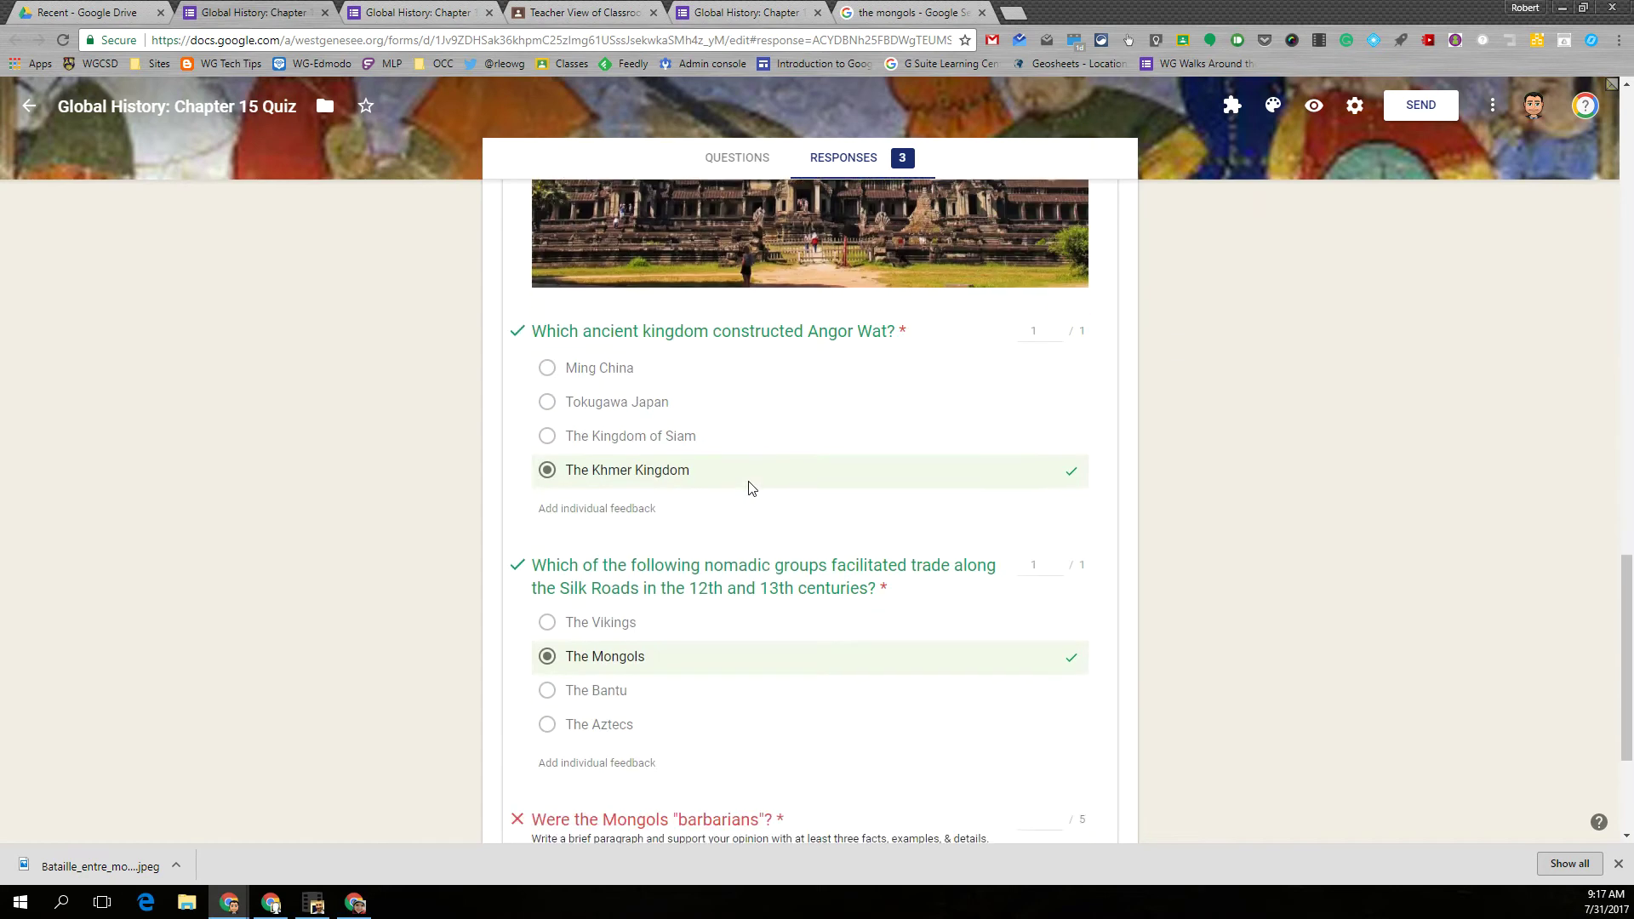
scroll(751, 486, "up", 1)
scroll(747, 494, "down", 1)
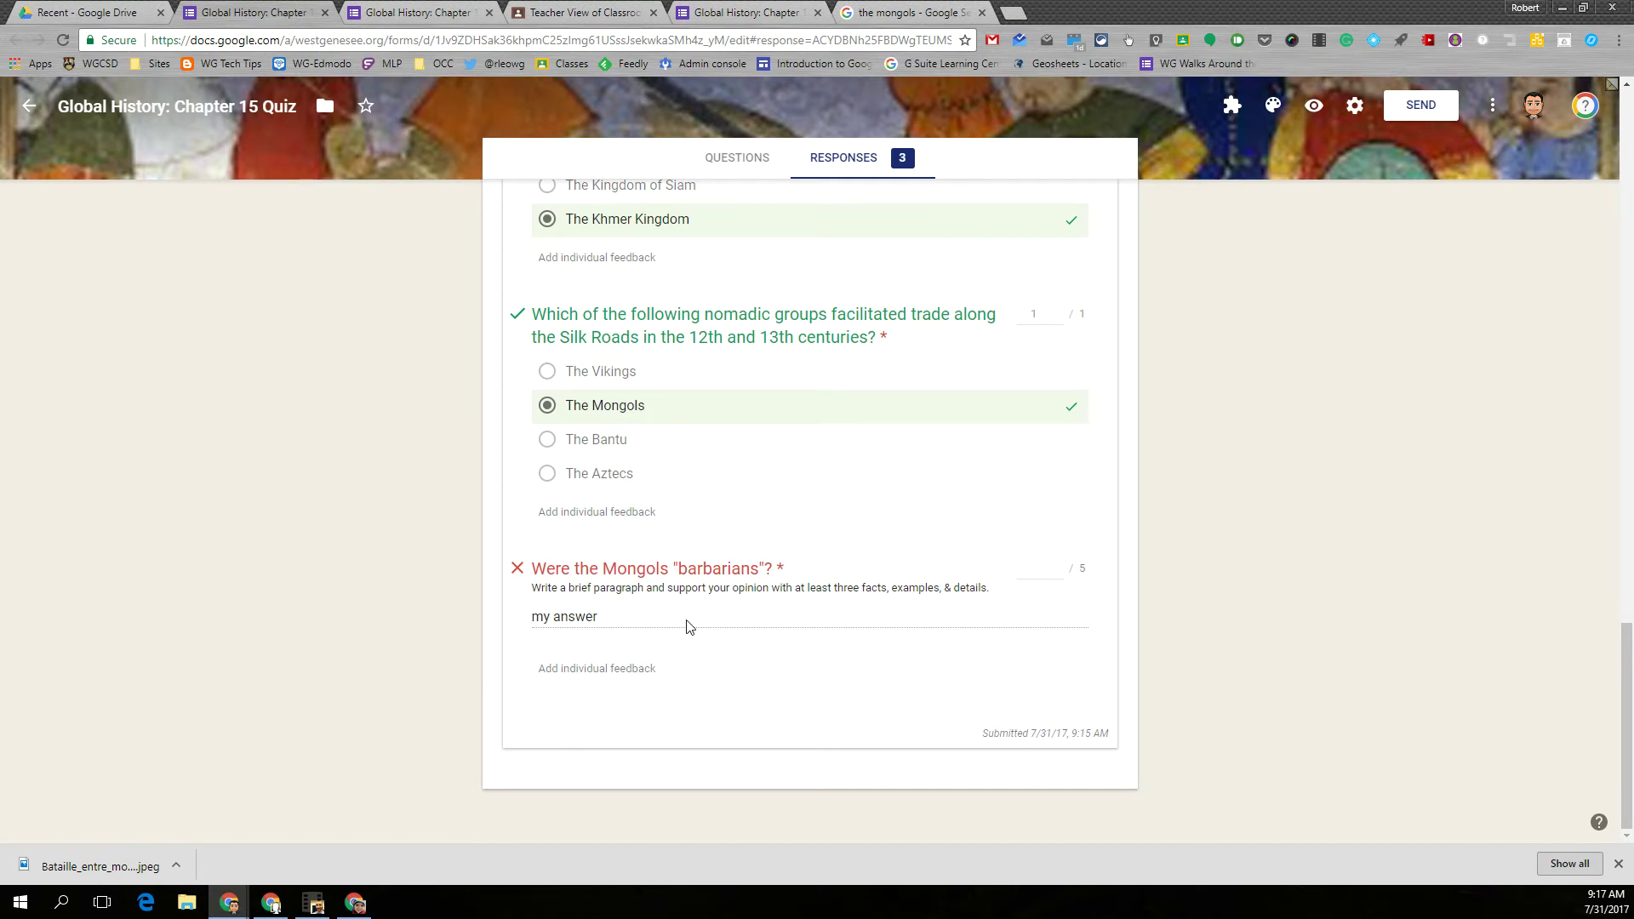
scroll(689, 628, "up", 15)
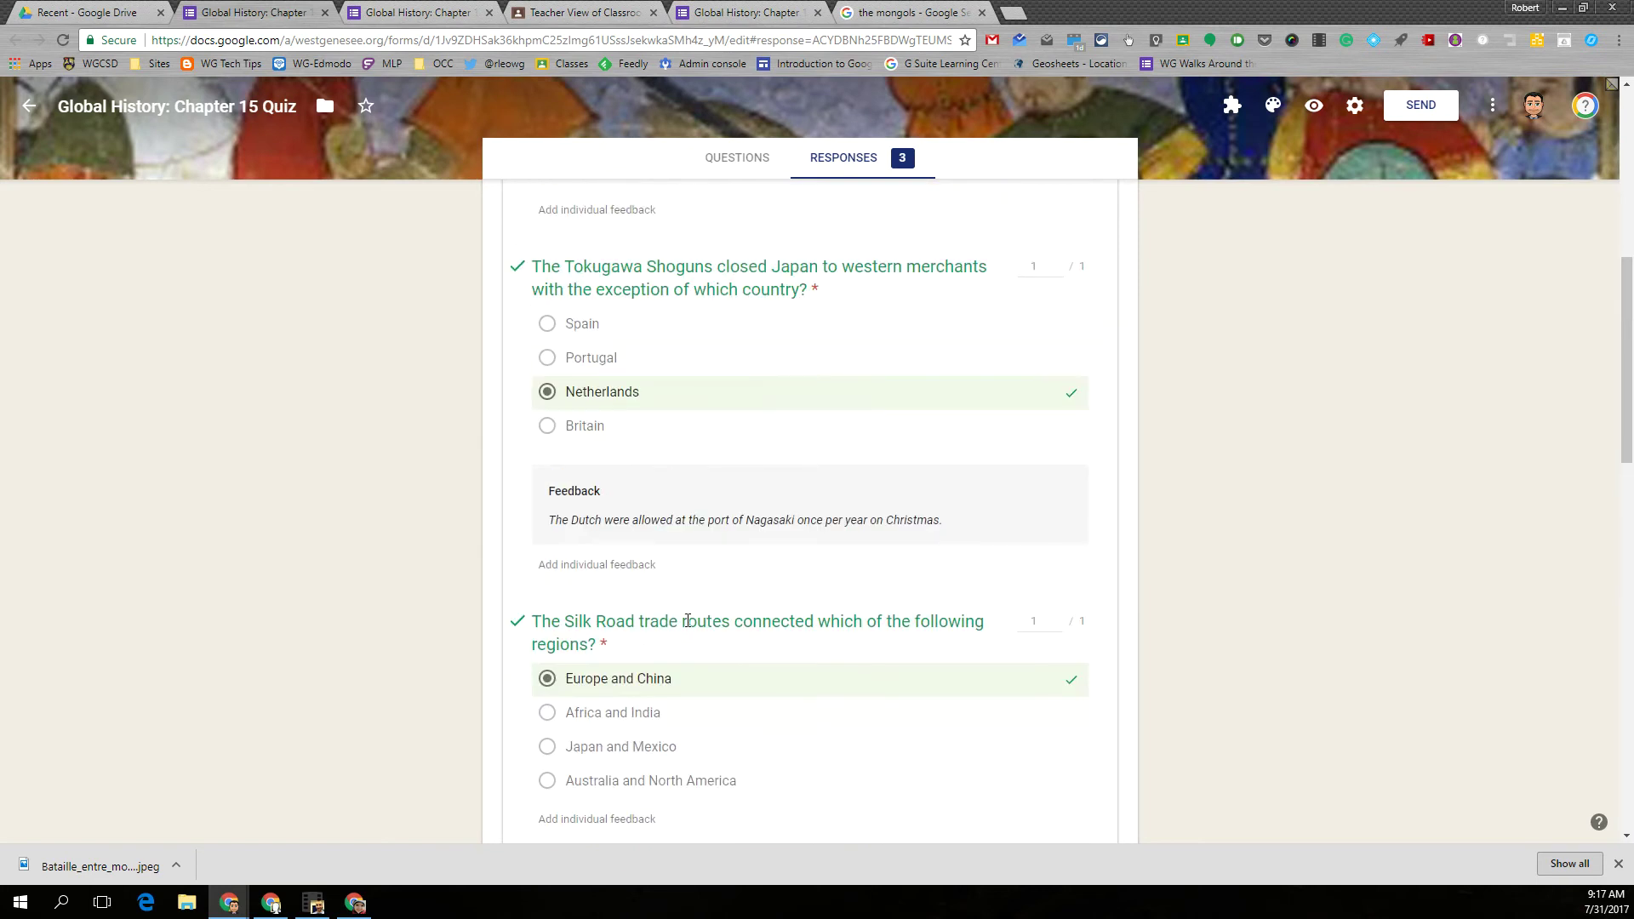
scroll(754, 221, "up", 8)
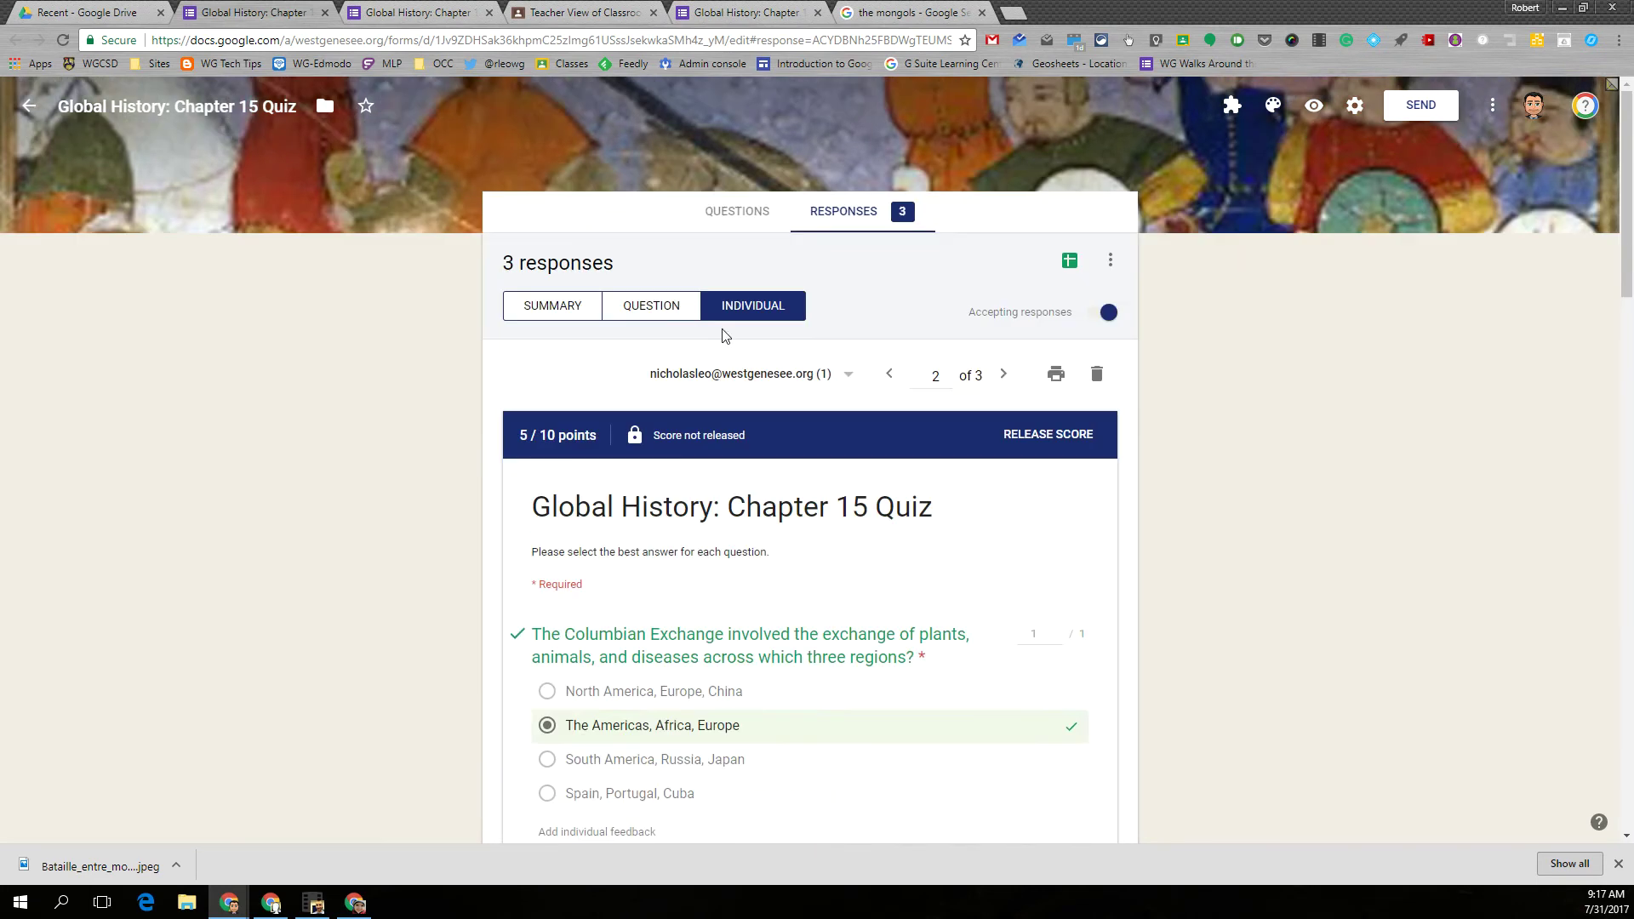
Return to the by-question view and open the responses to "Were the Mongols "barbarians"?" for grading
left_click(657, 308)
scroll(795, 417, "down", 4)
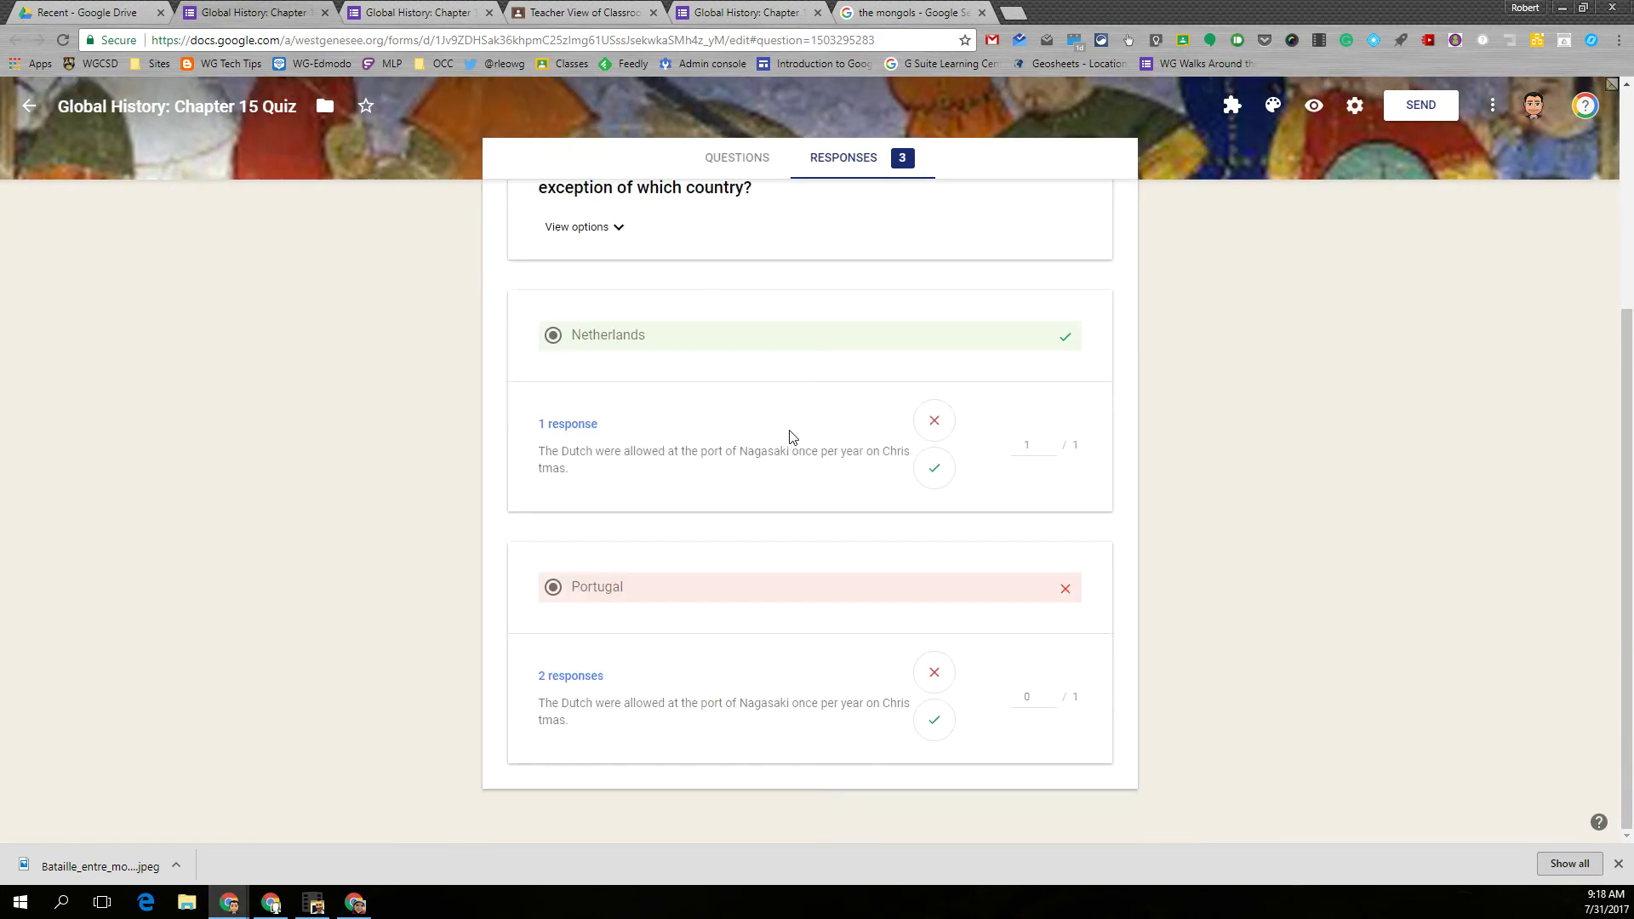
scroll(834, 526, "up", 4)
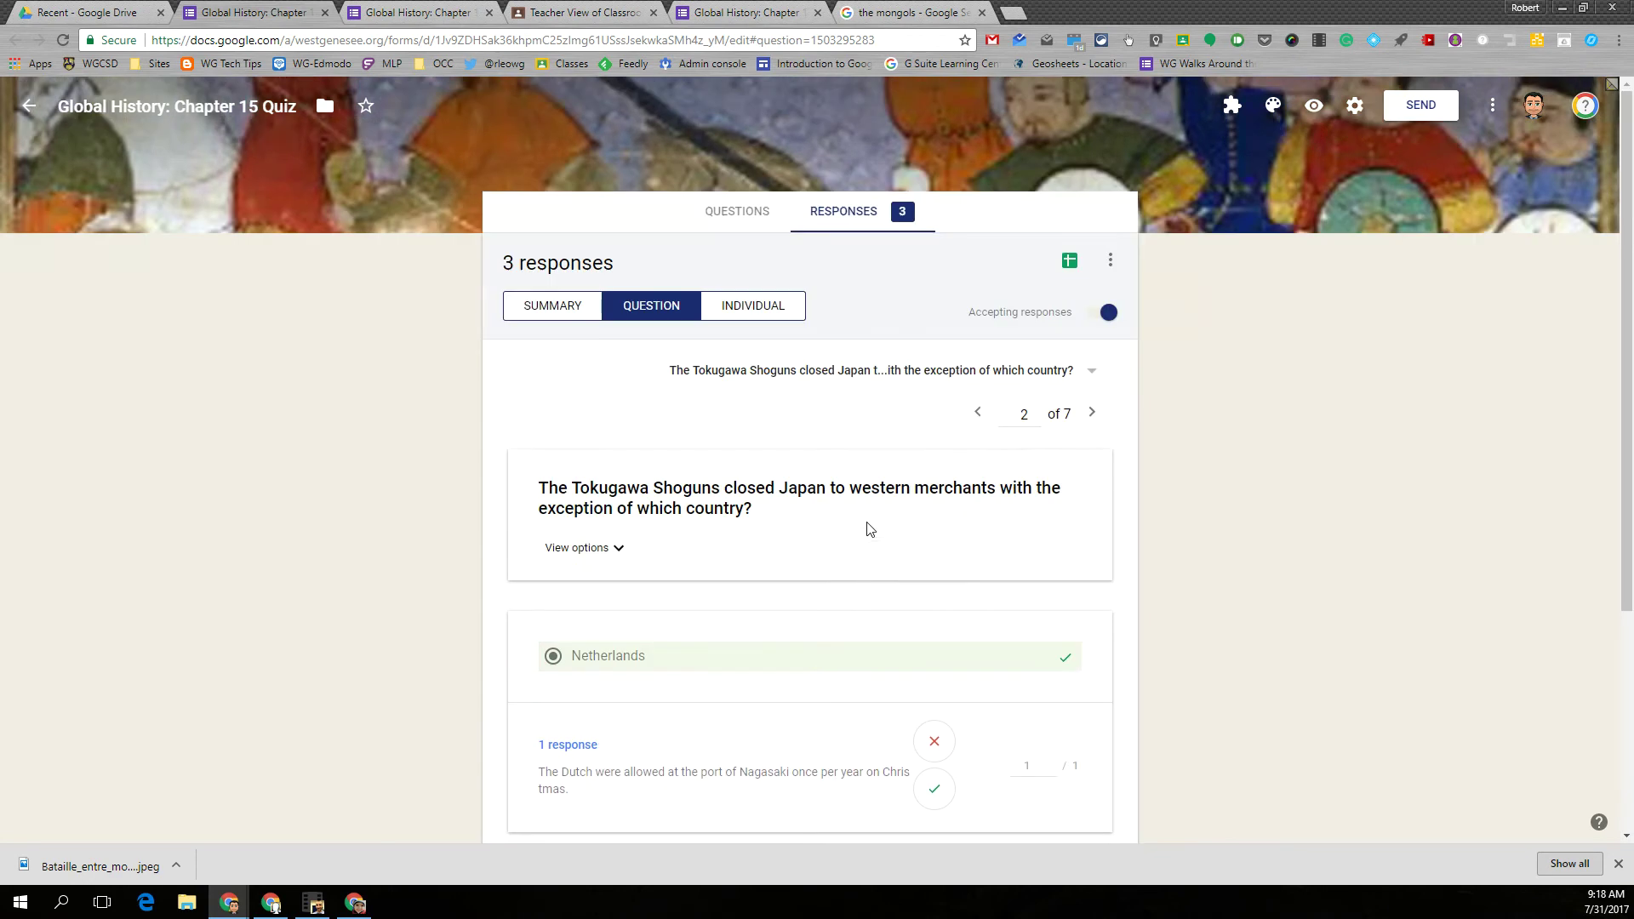
left_click(1091, 412)
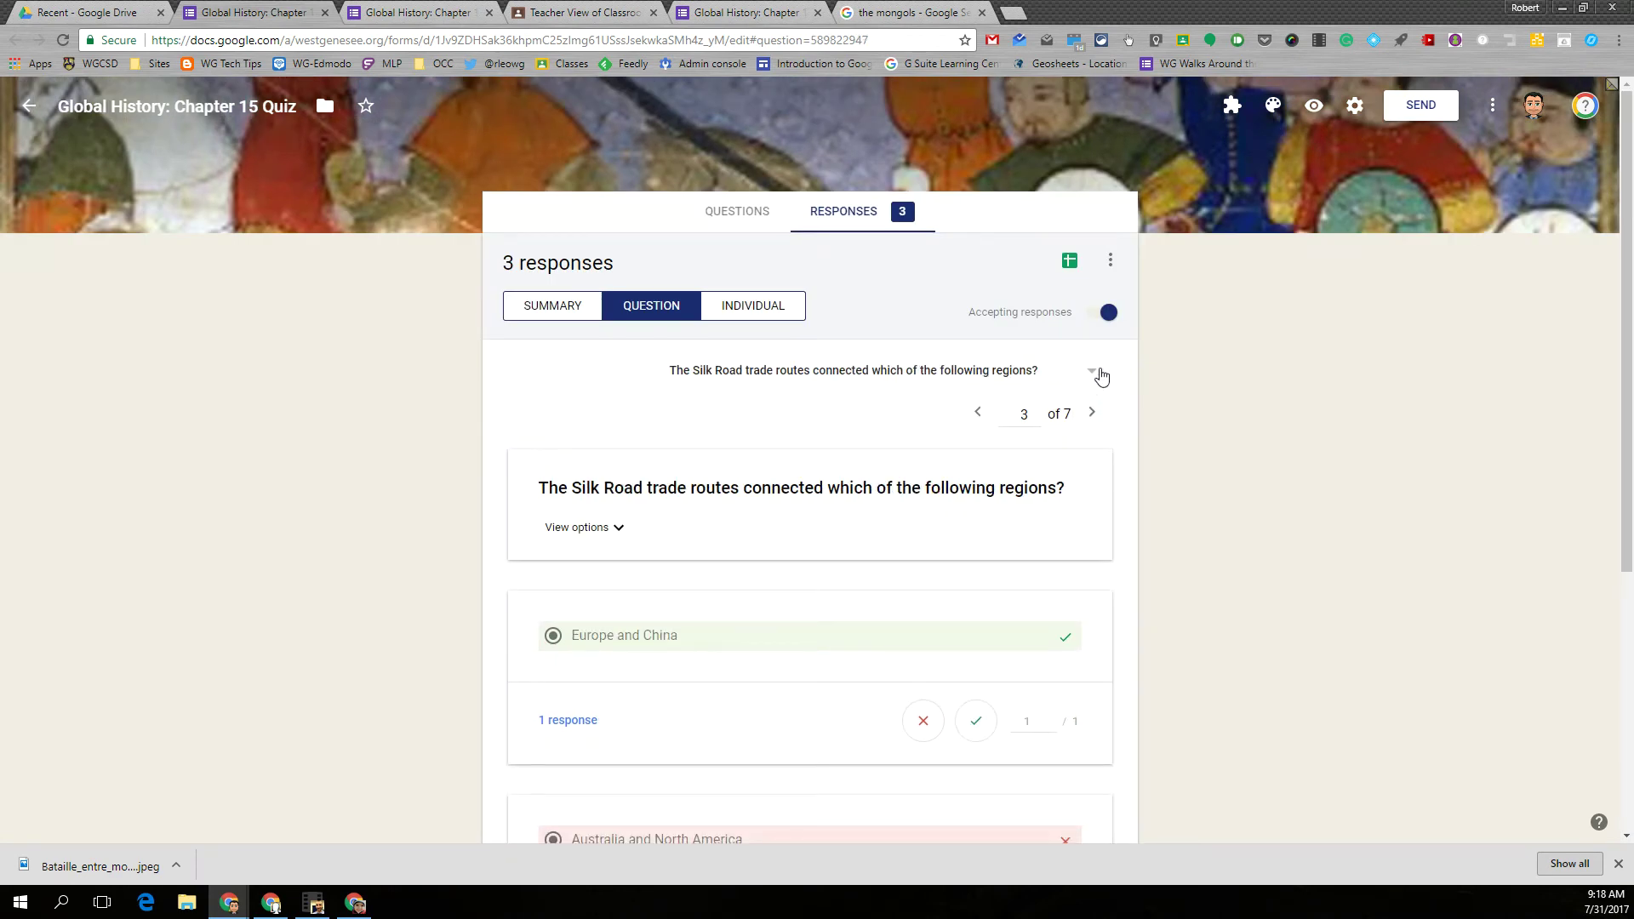
left_click(1094, 373)
left_click(762, 525)
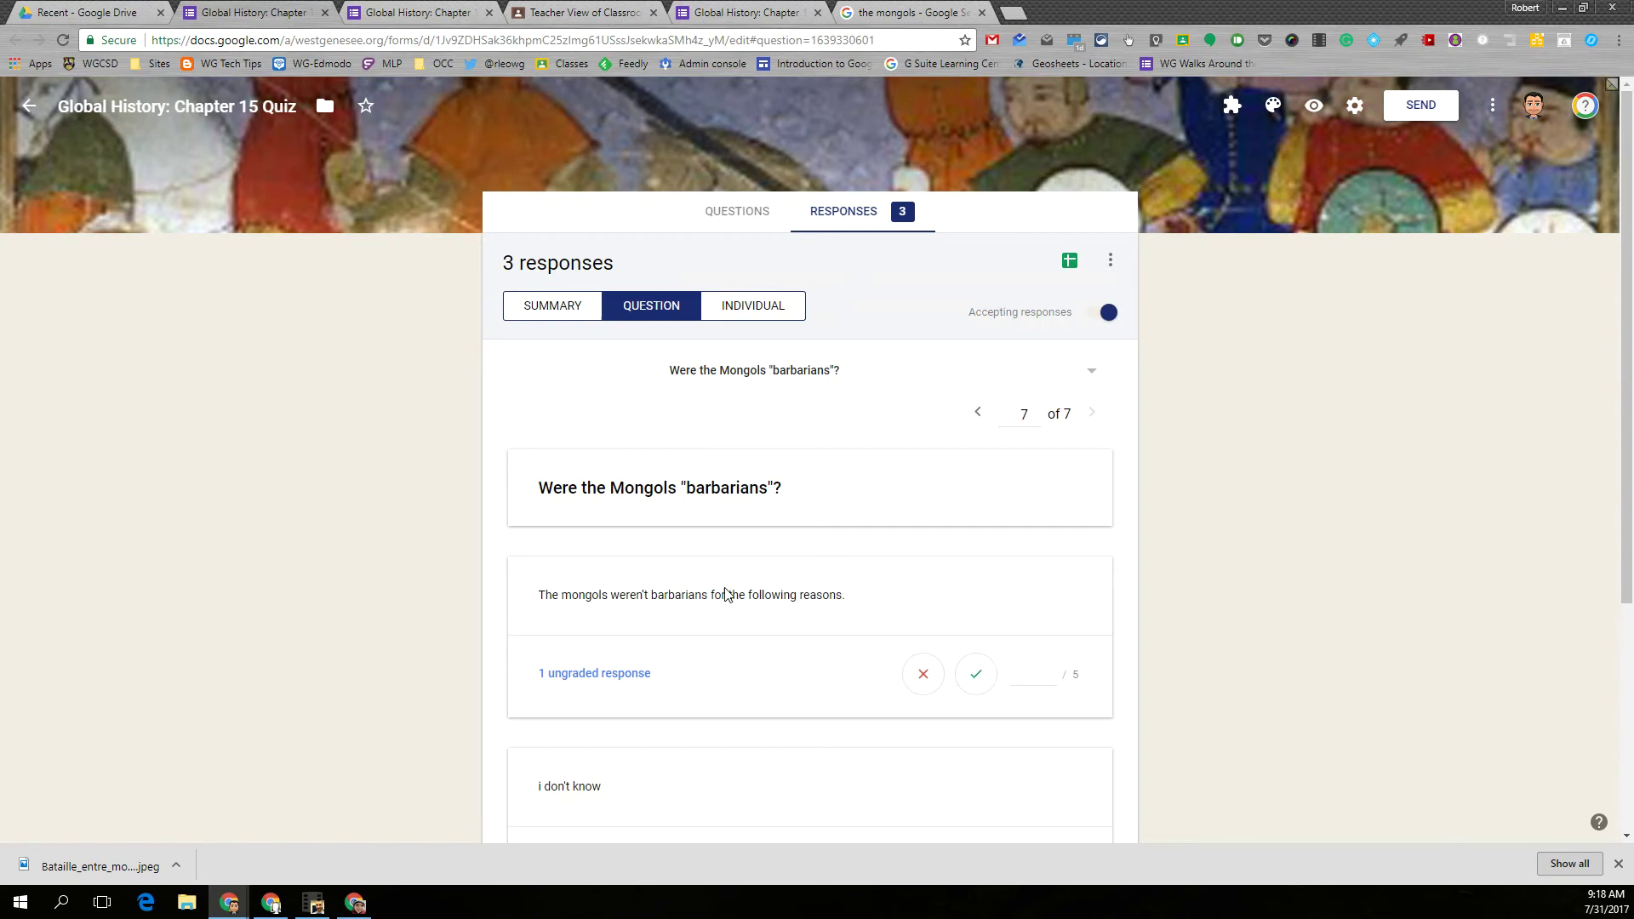
scroll(726, 590, "down", 3)
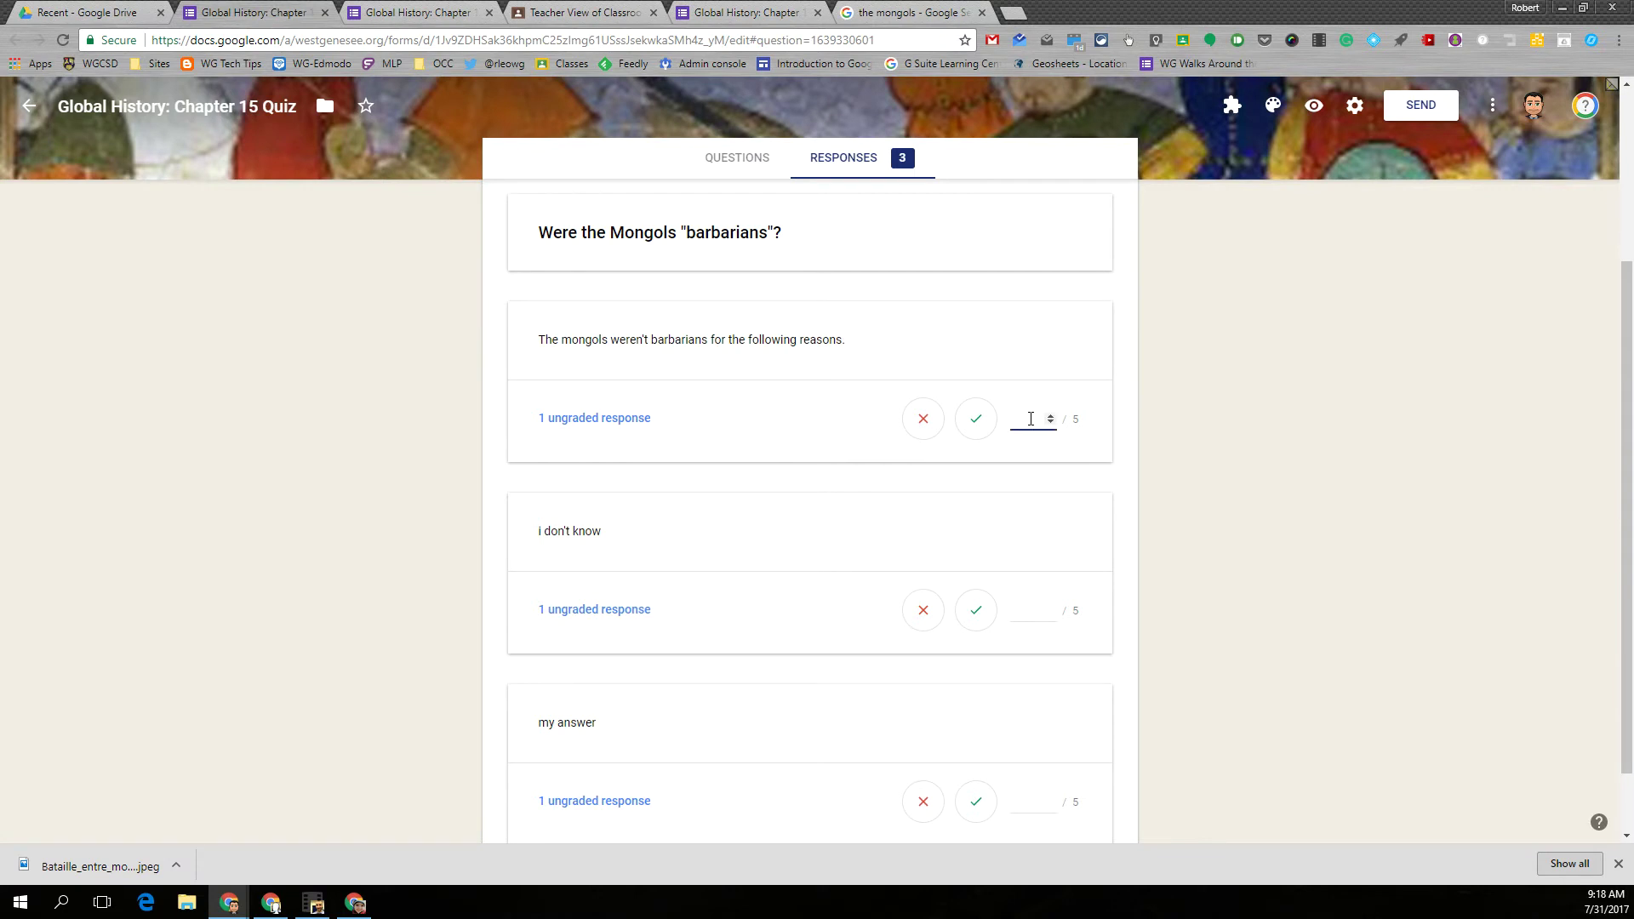
Grade the Mongols paragraph responses: 5 for the "weren't barbarians" answer, 0 for "i don't know" and 4 for "my answer", and save the grades
left_click(977, 426)
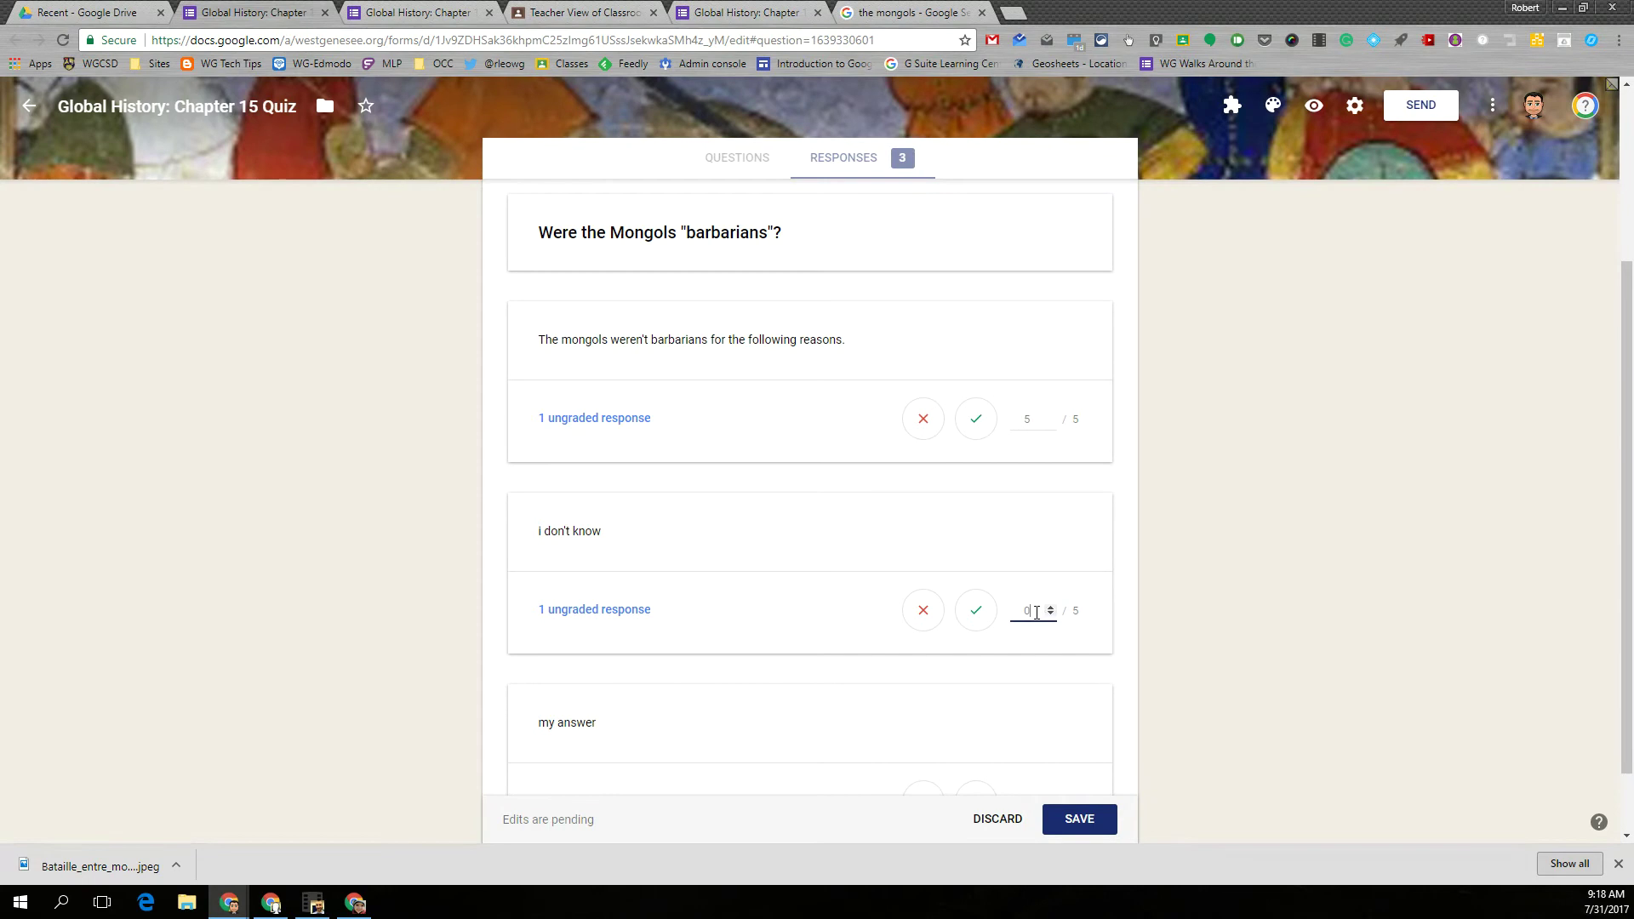
left_click(920, 616)
scroll(975, 661, "down", 1)
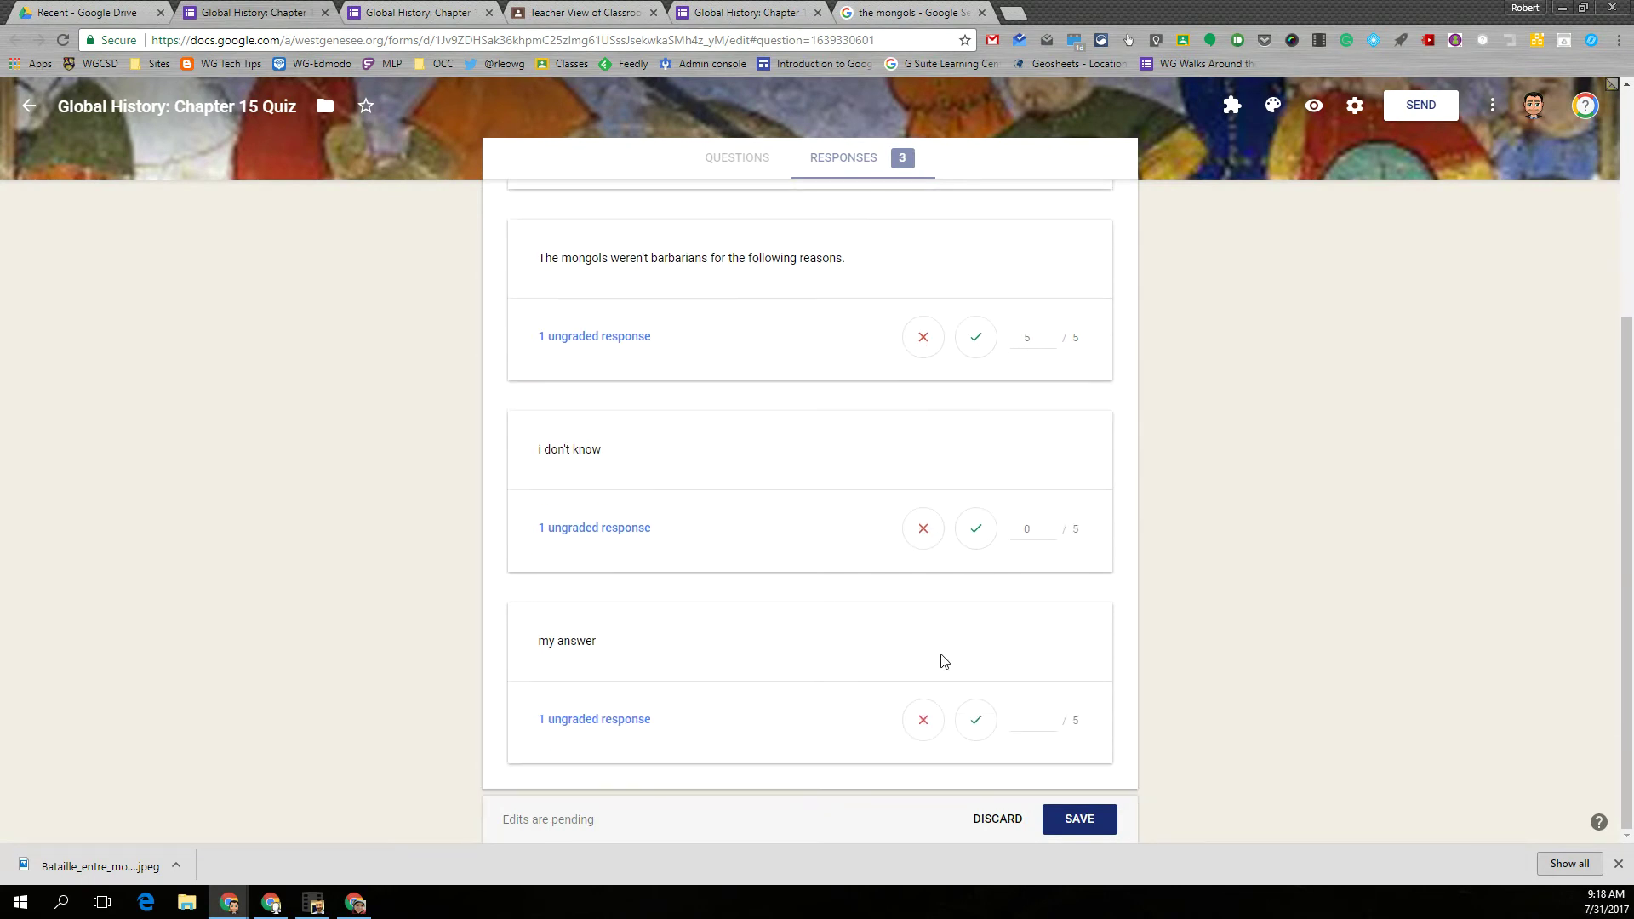
left_click(1046, 720)
type("2")
left_click(1050, 717)
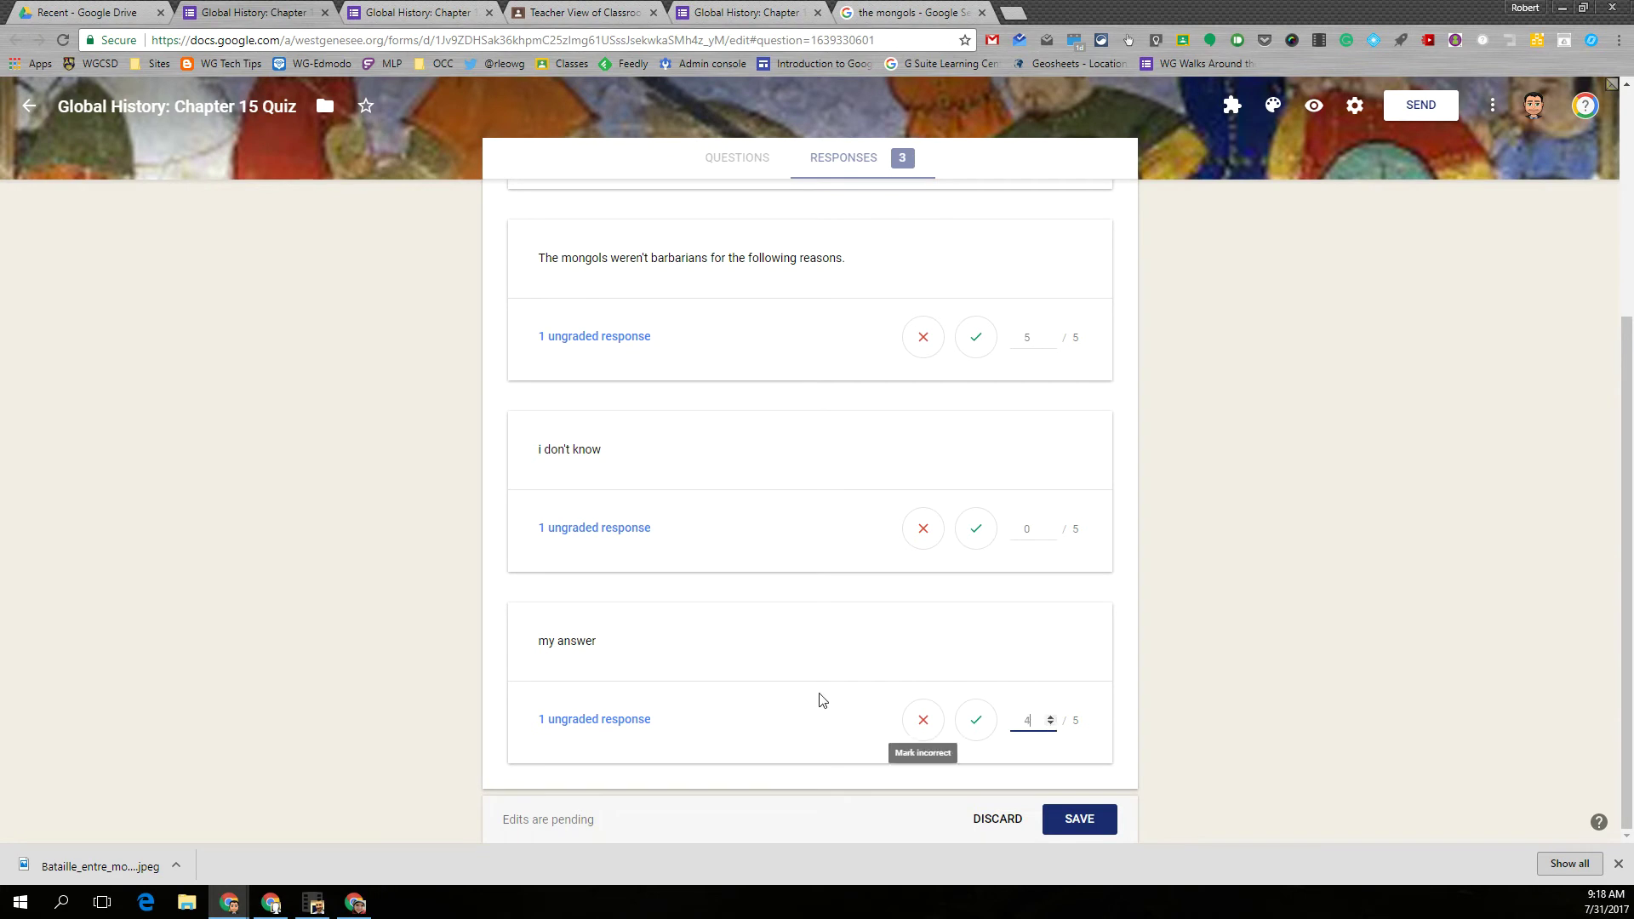
left_click(1097, 832)
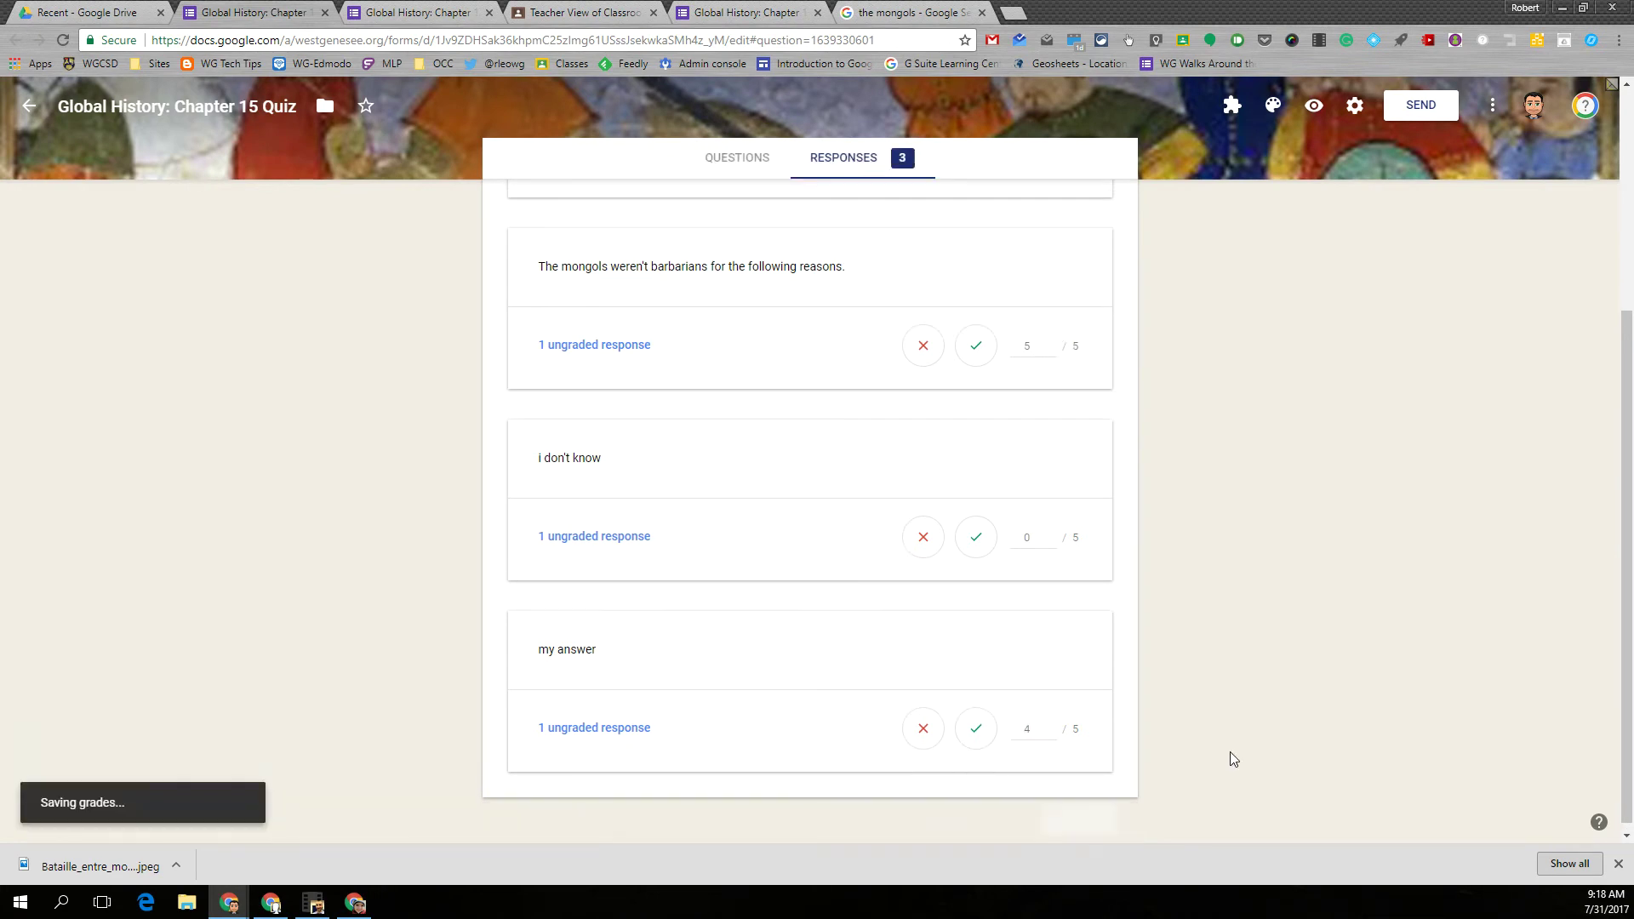
Check the updated score insights in the response summary and the regraded second individual submission
scroll(1063, 587, "up", 5)
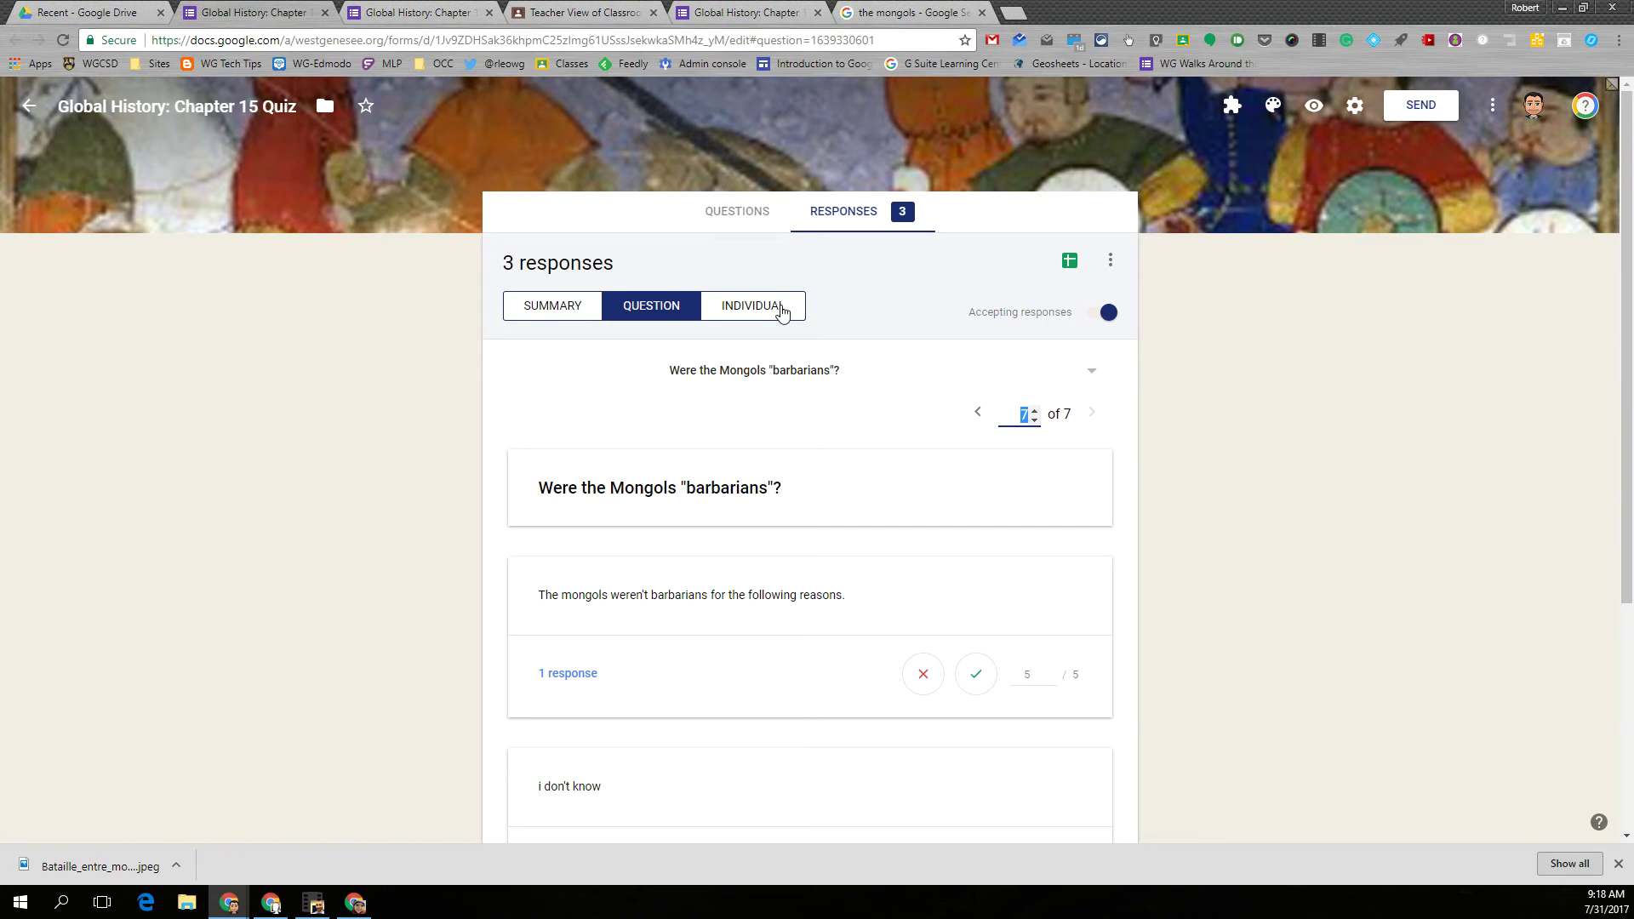
left_click(531, 312)
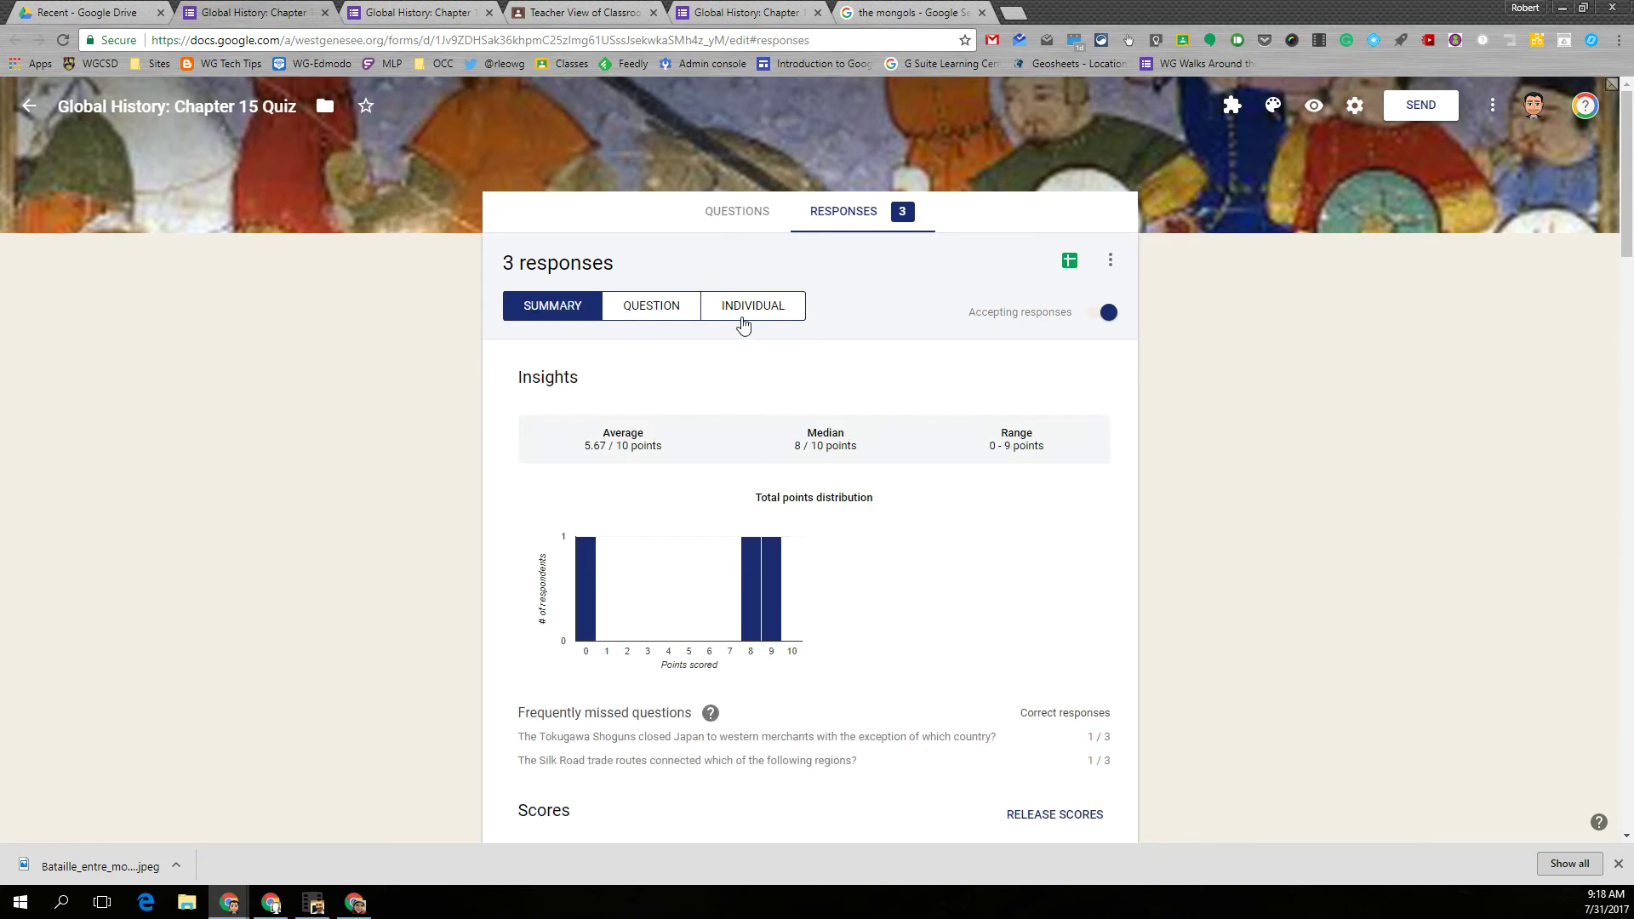
left_click(770, 312)
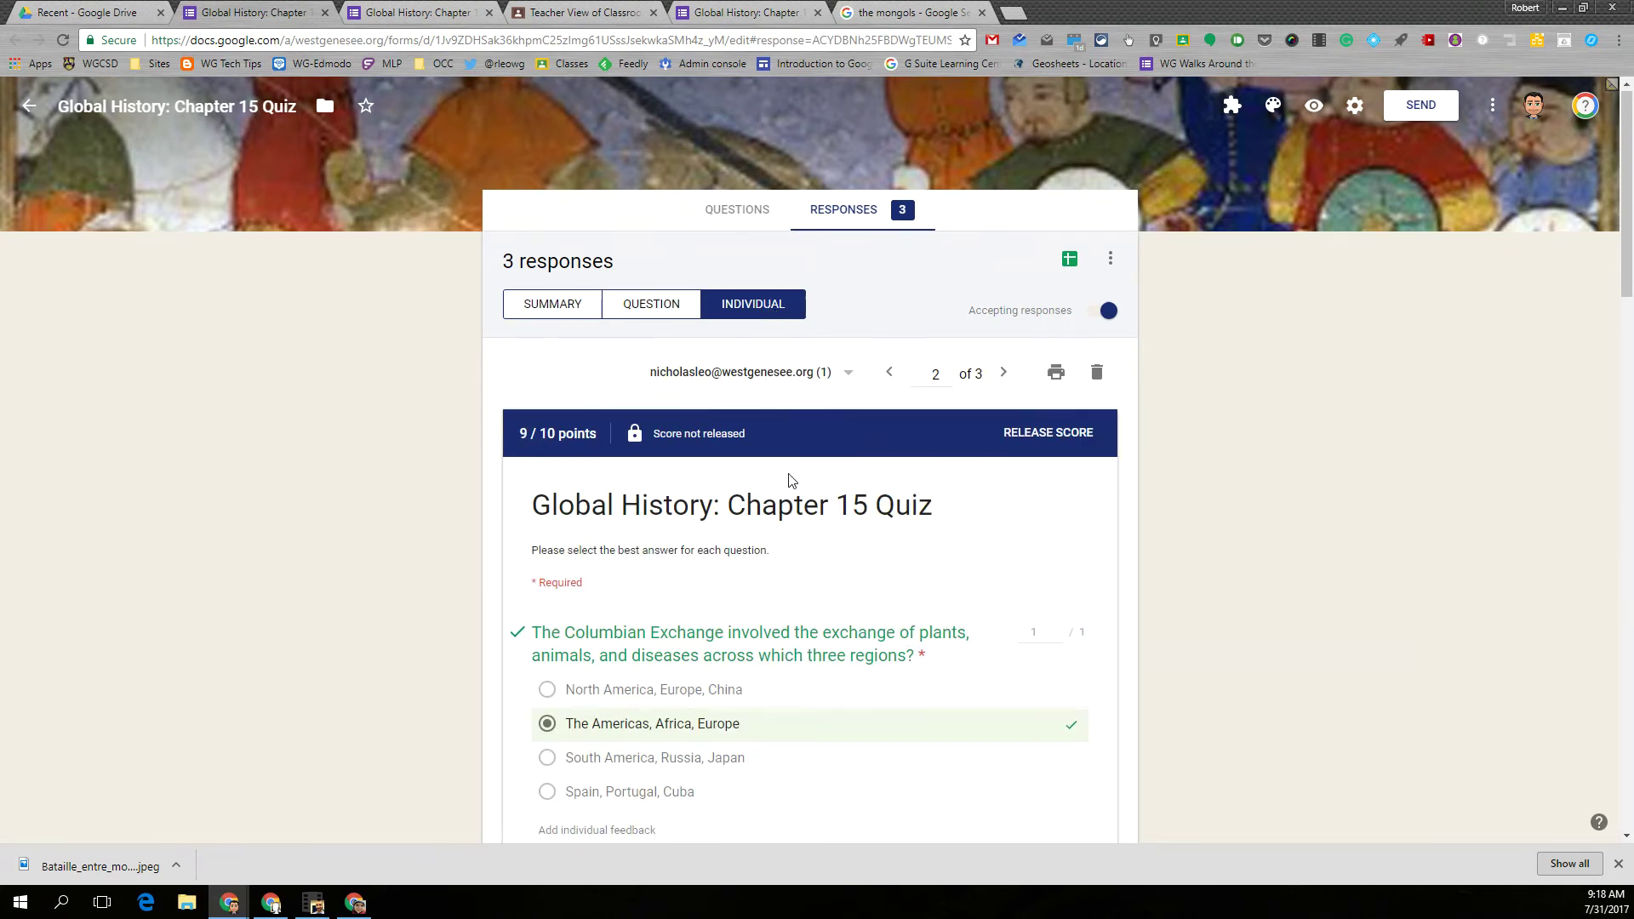
scroll(787, 477, "down", 5)
scroll(790, 480, "down", 14)
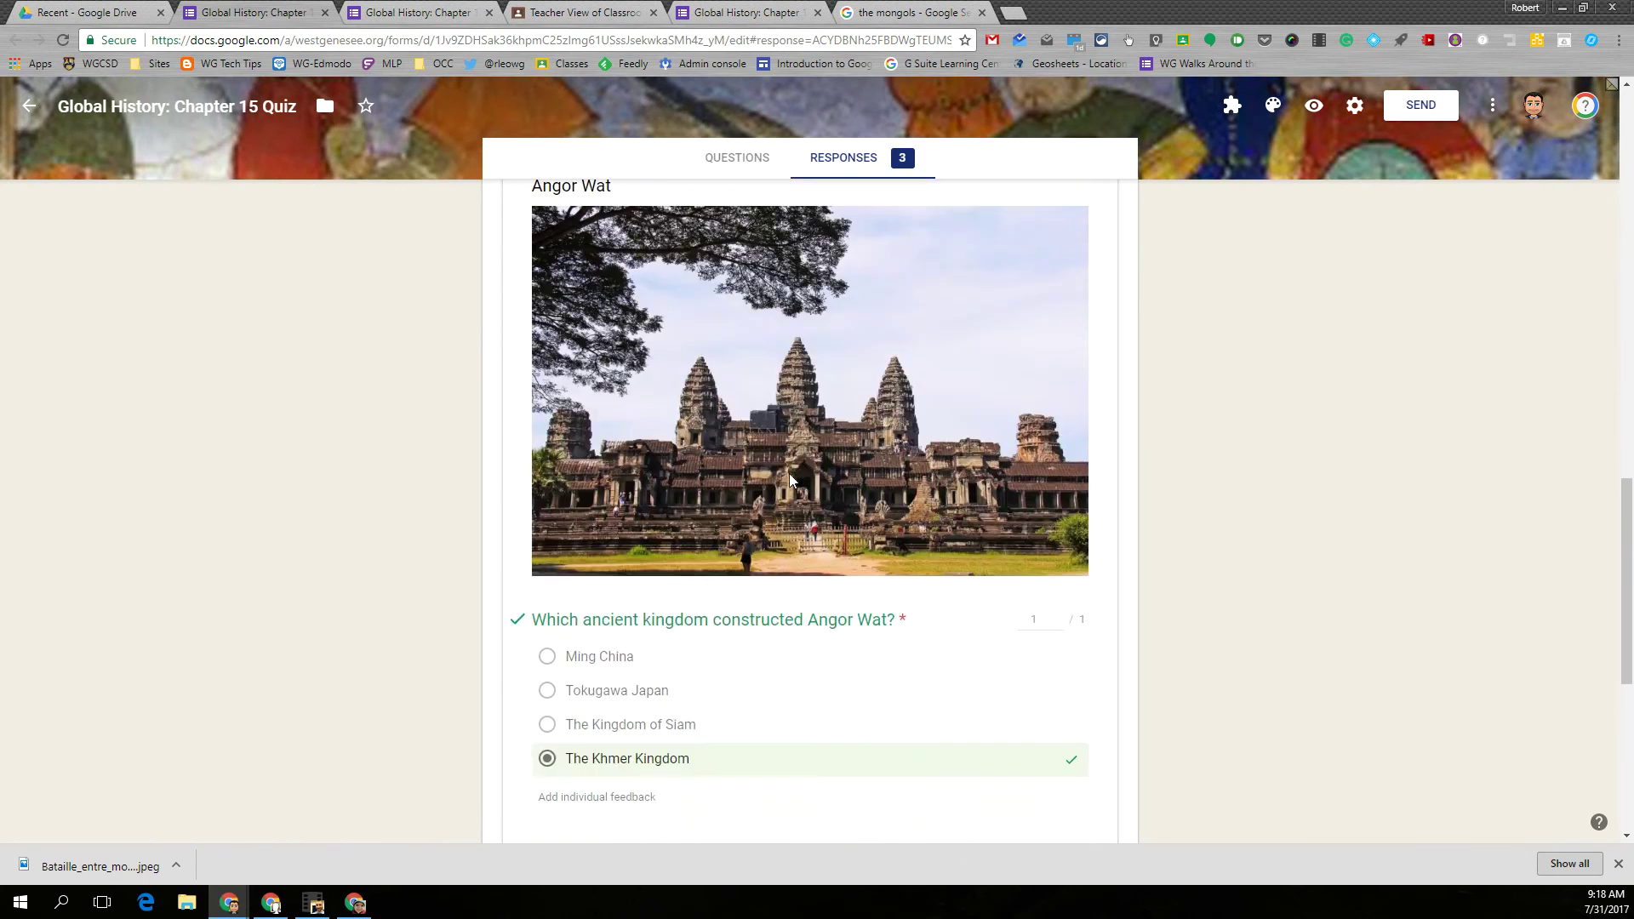
scroll(792, 476, "up", 15)
scroll(791, 474, "up", 5)
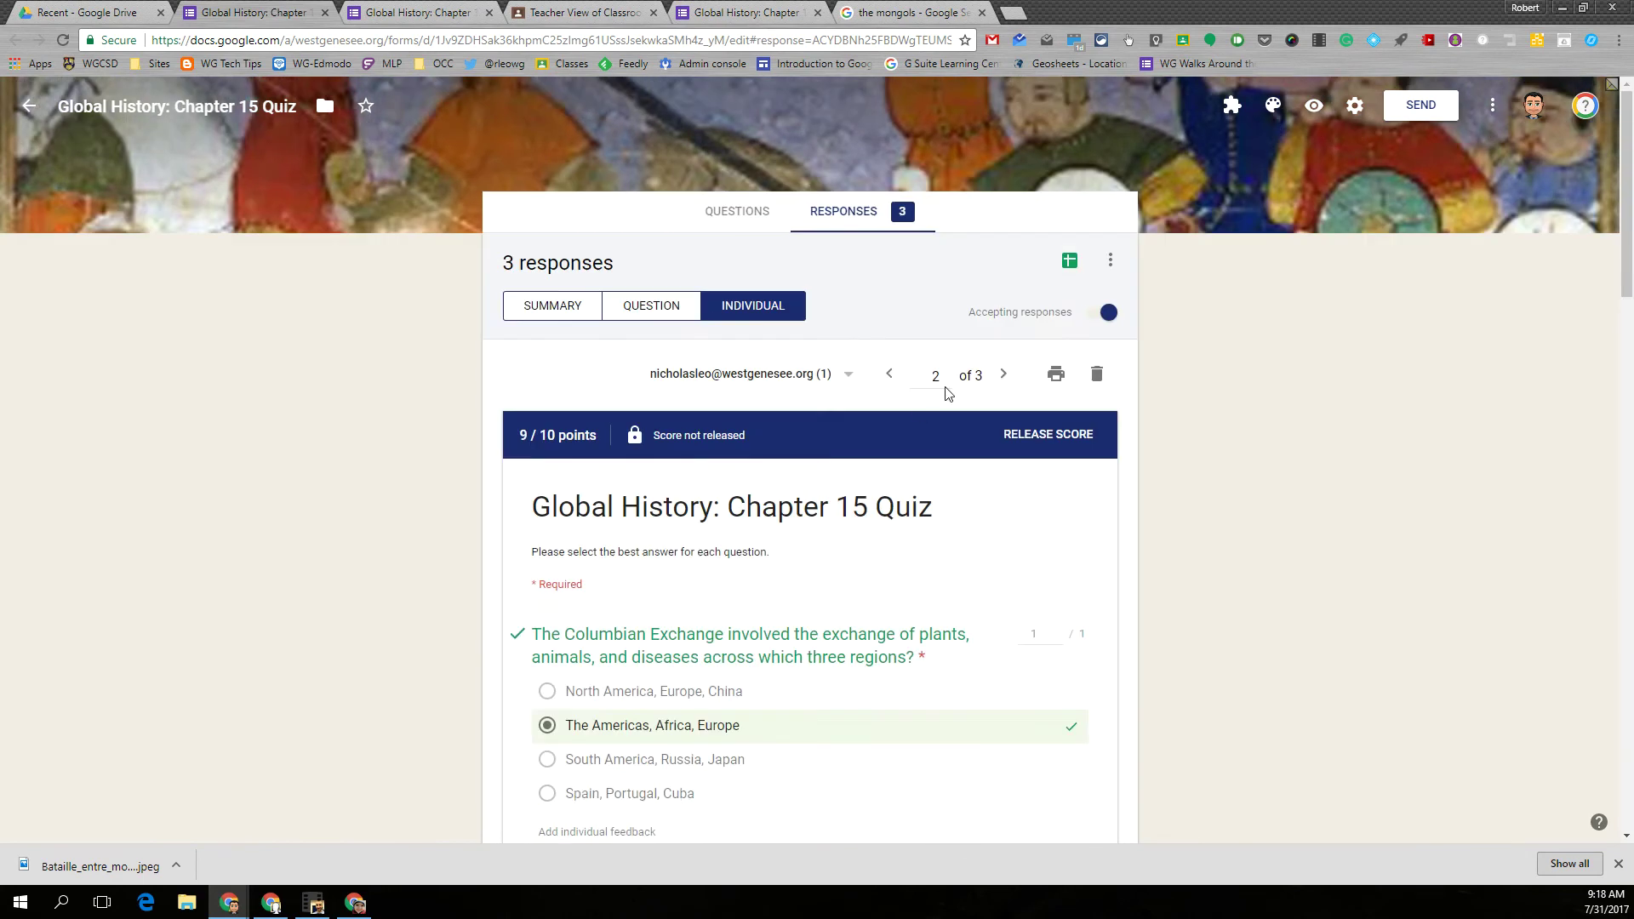
Create a new spreadsheet for the quiz responses and inspect its student rows 2 and 3 and question columns D to F
left_click(1069, 265)
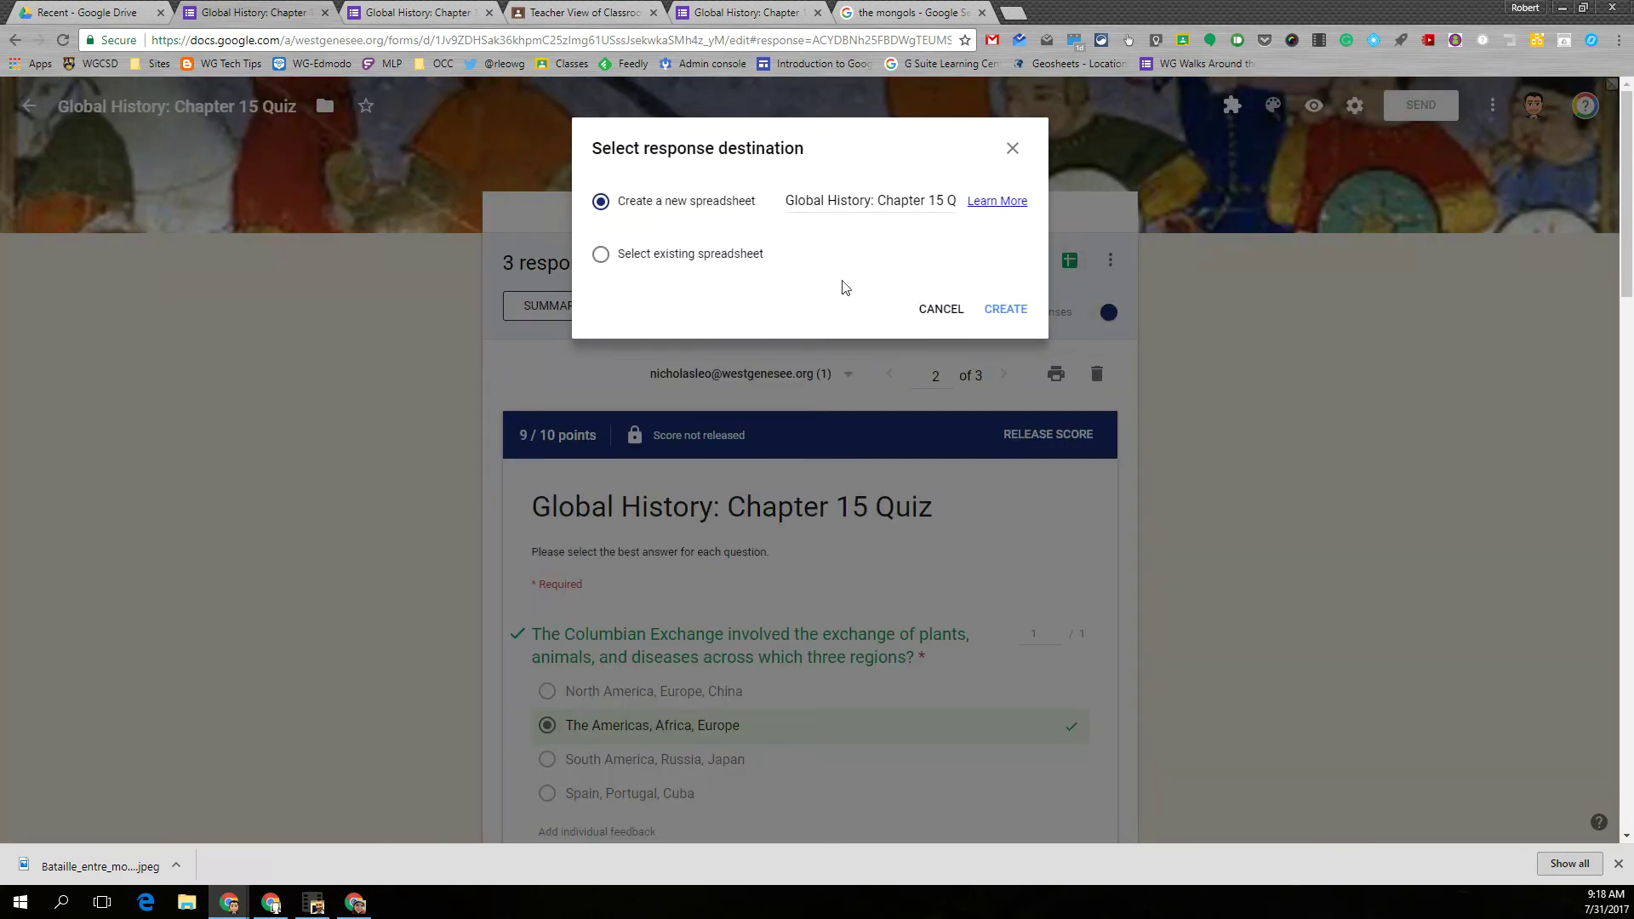
left_click(1005, 310)
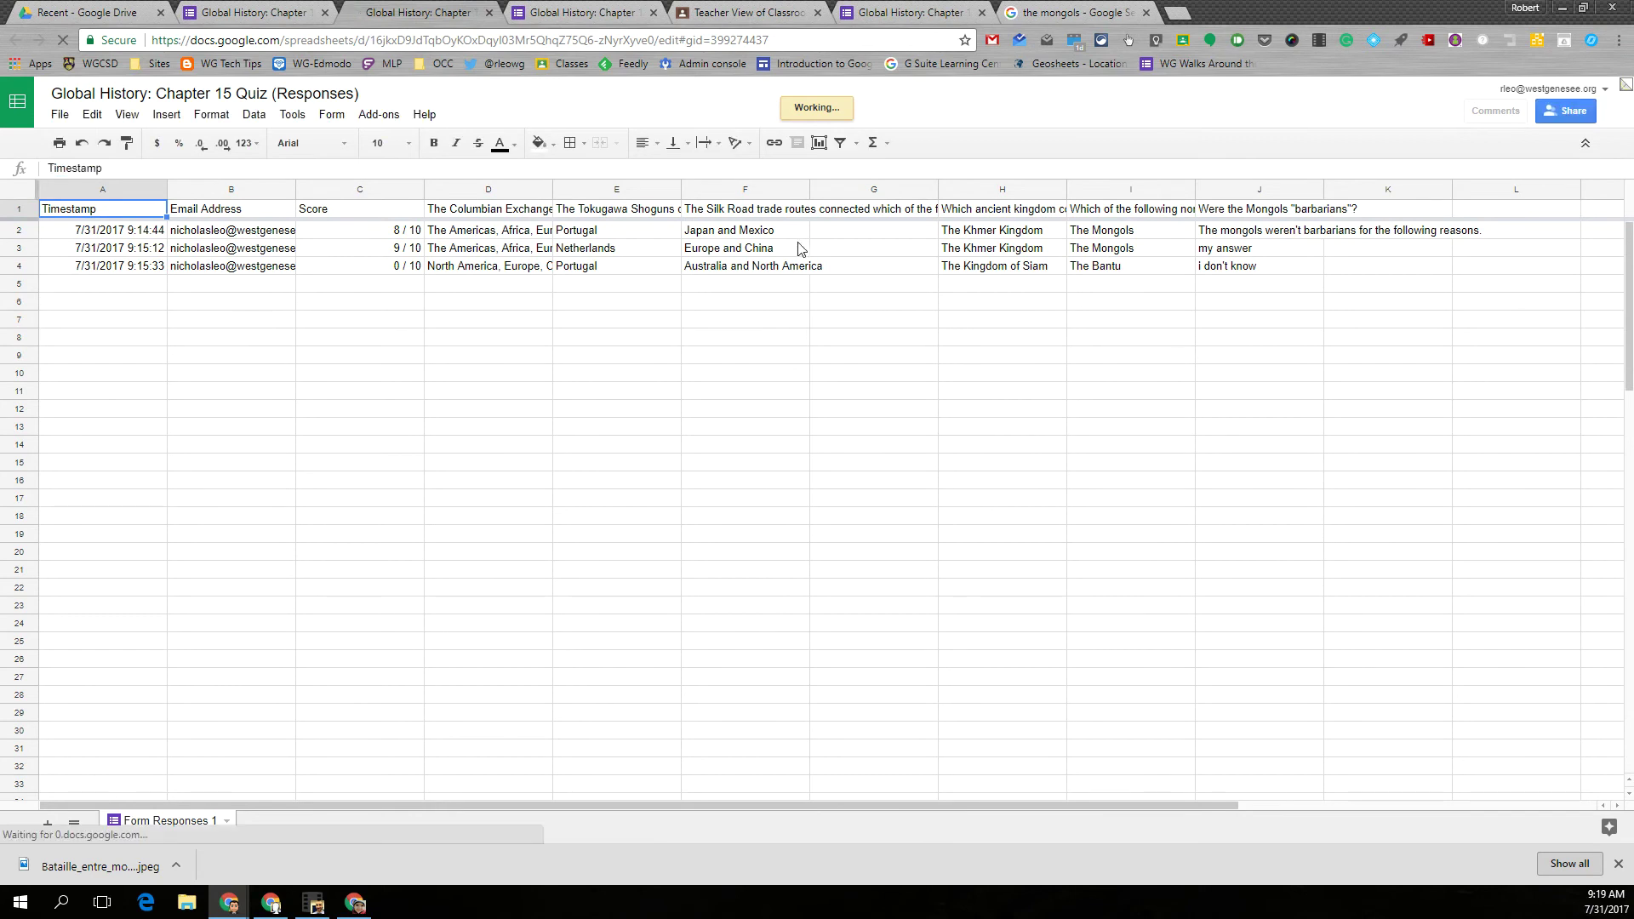
left_click(18, 231)
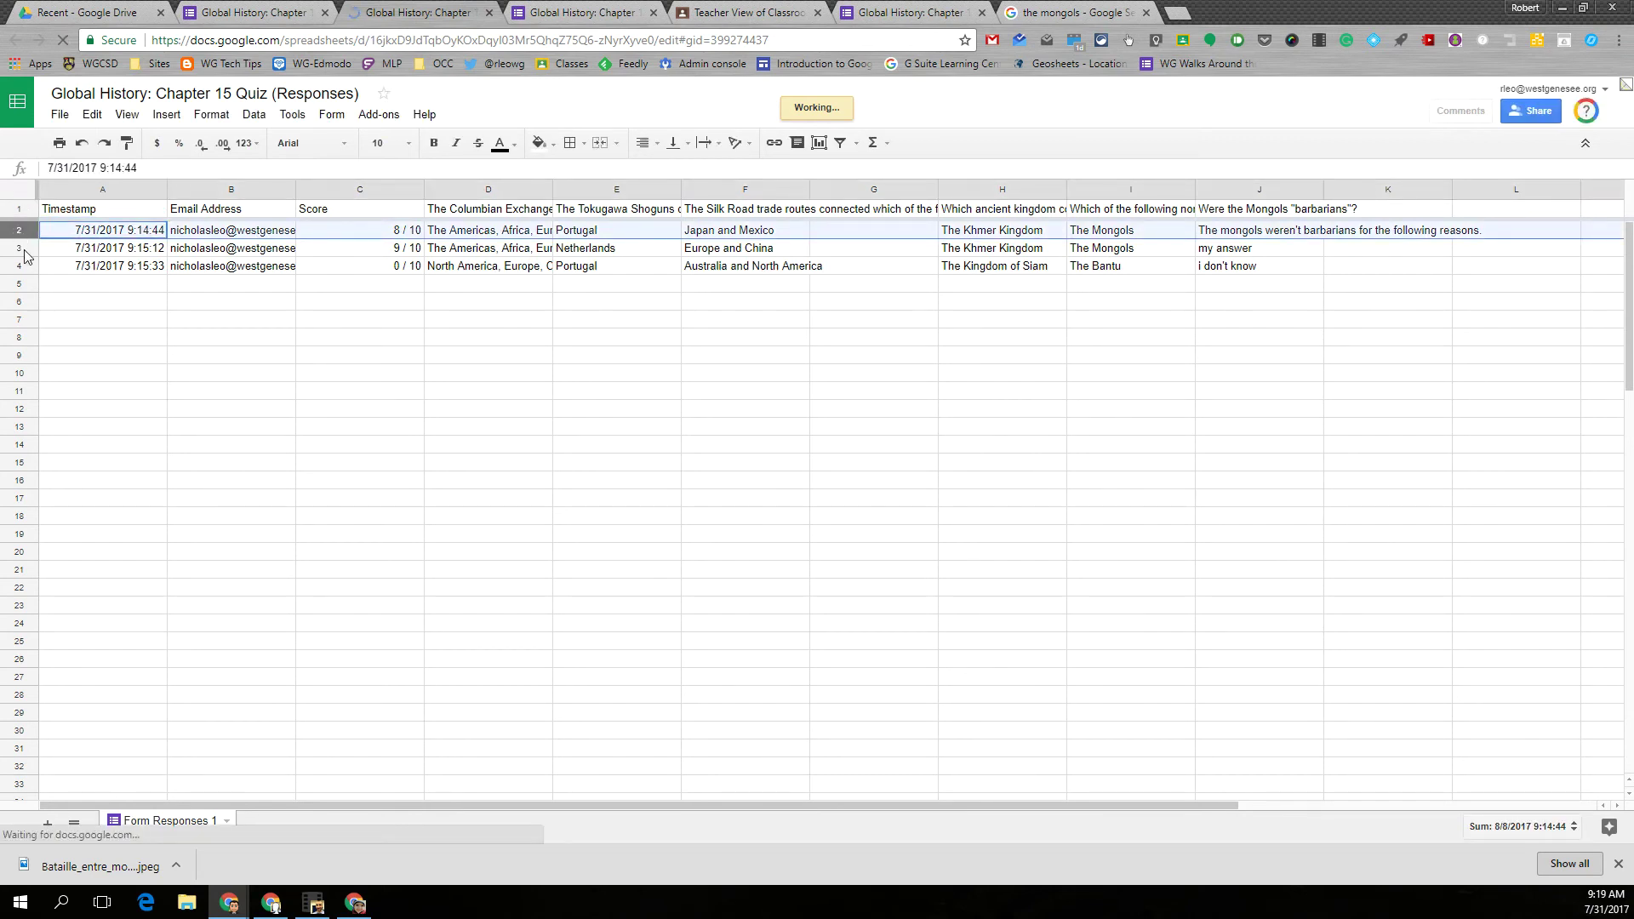
left_click(19, 248)
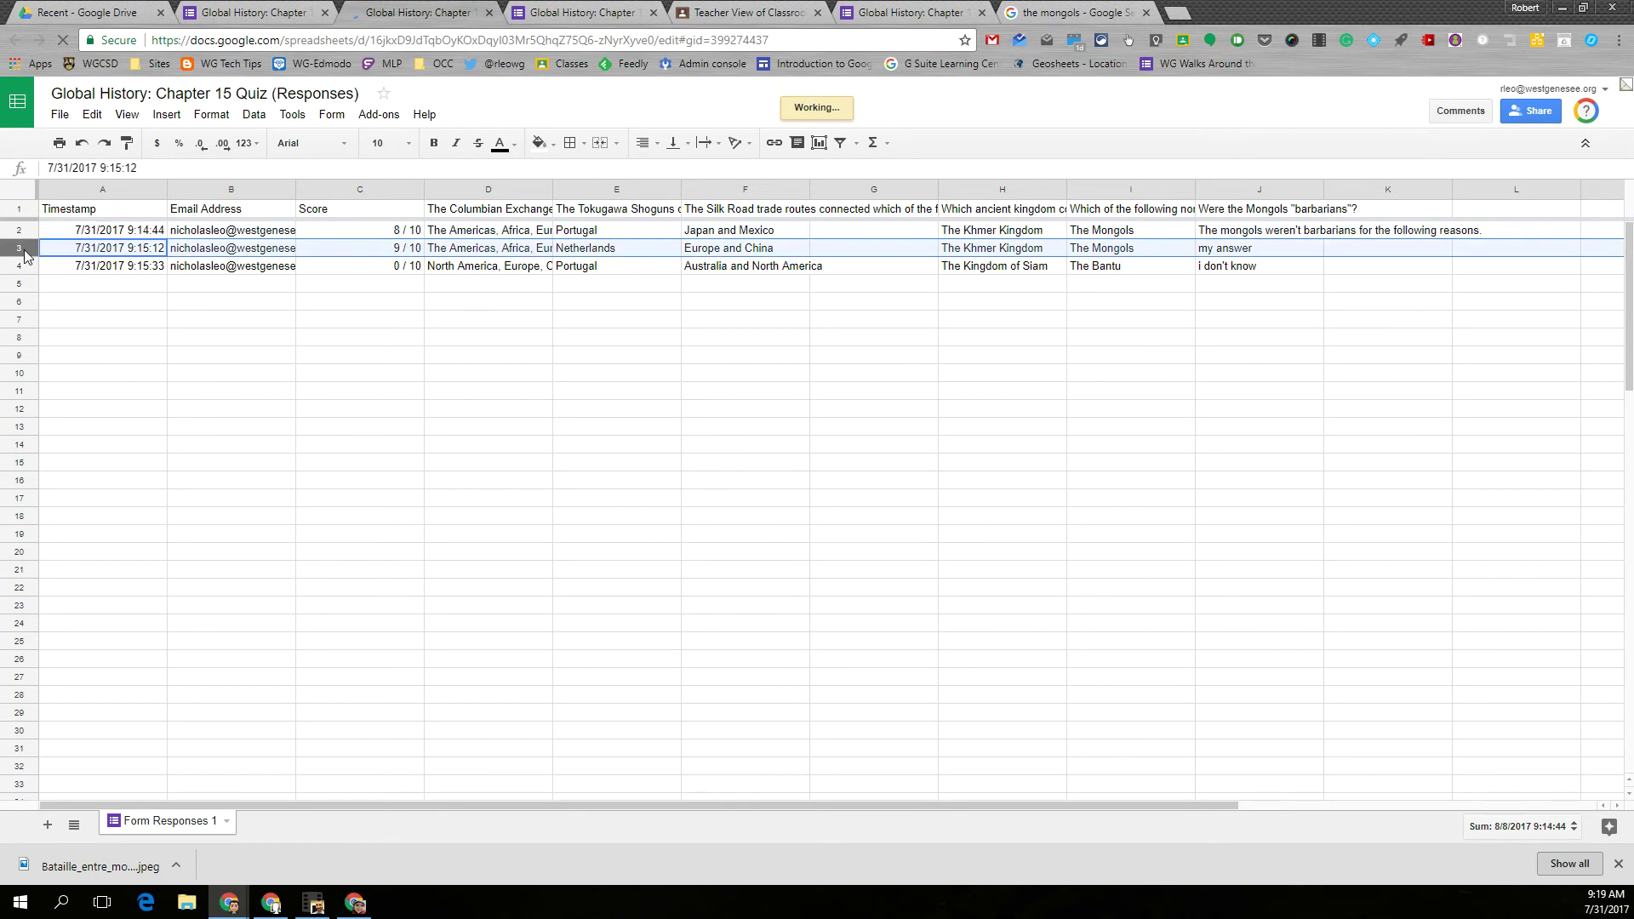
left_click(491, 190)
left_click(626, 189)
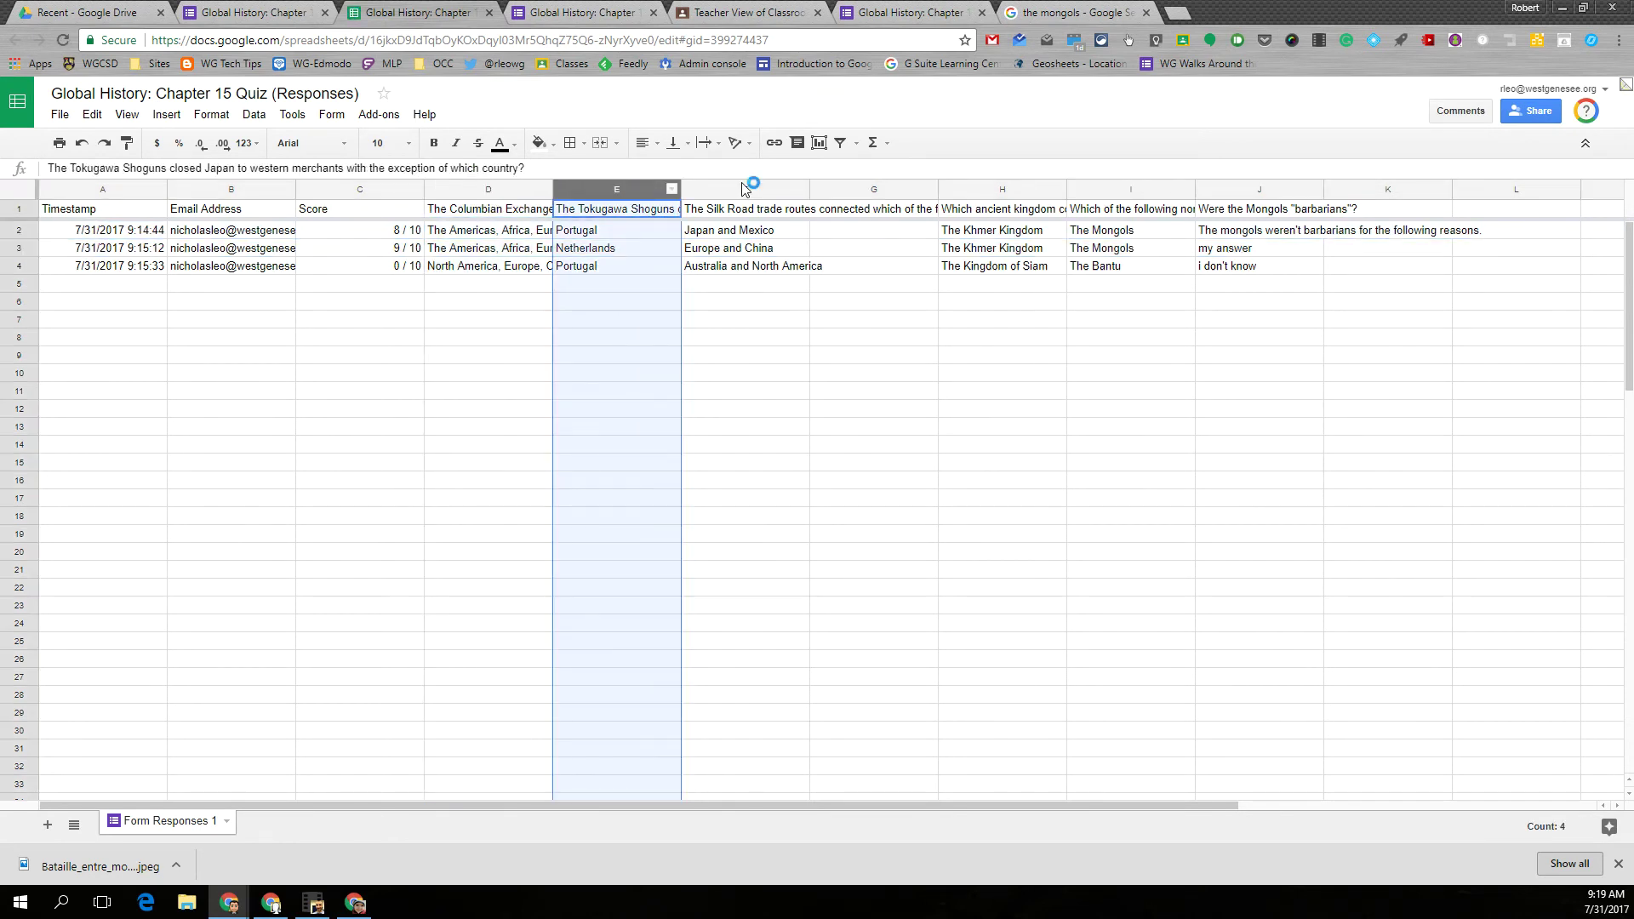
left_click(765, 190)
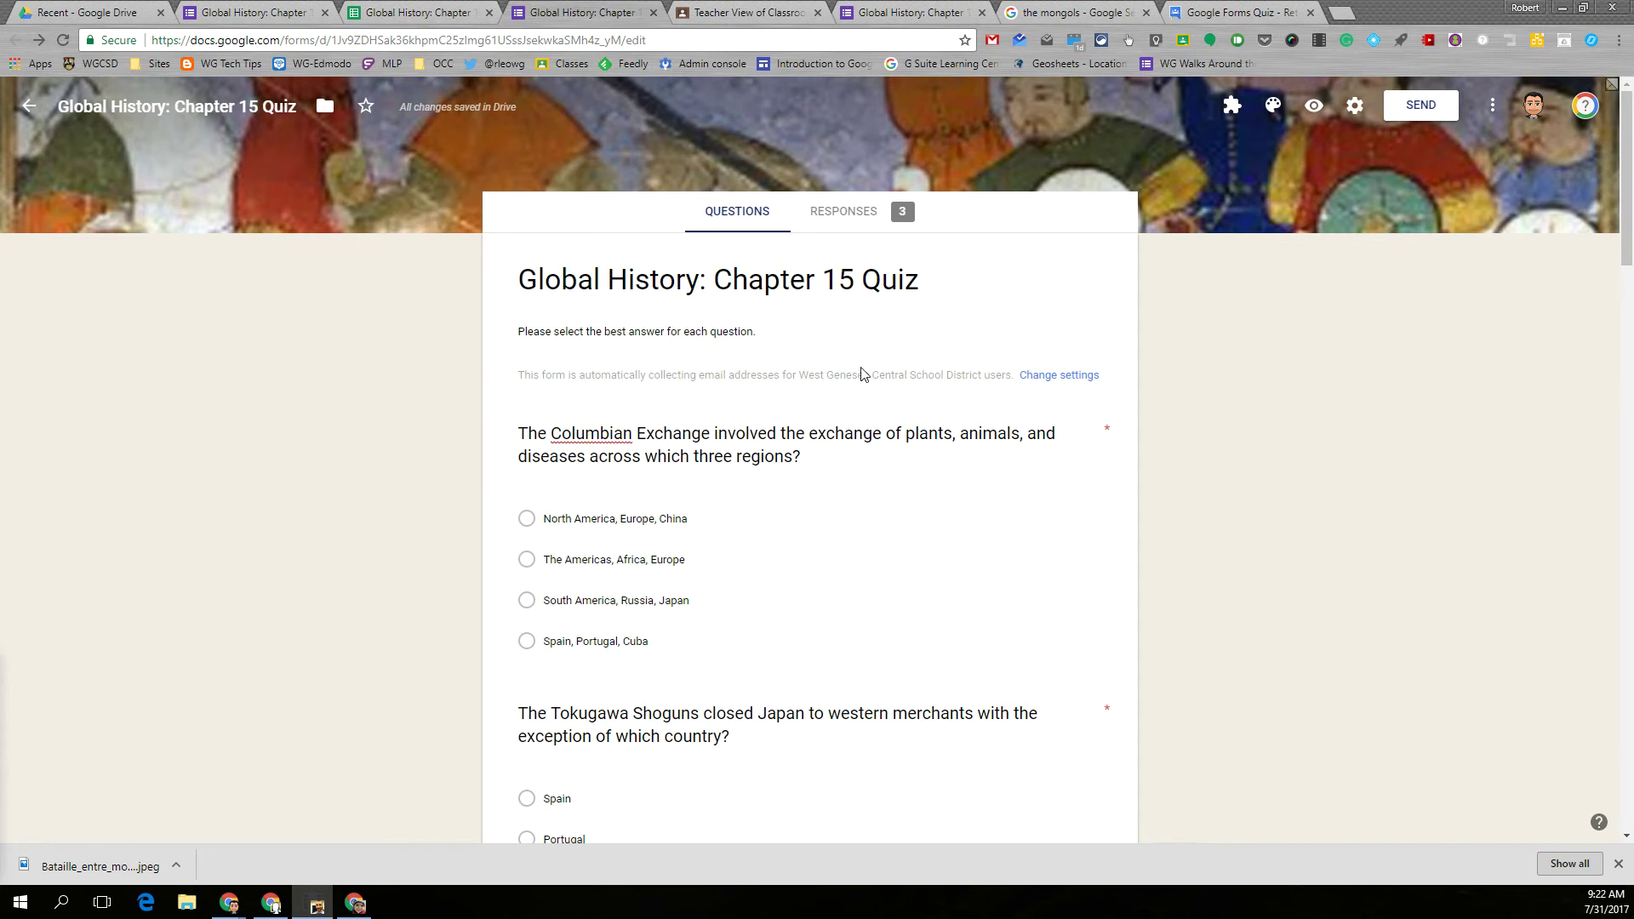
Release the quiz scores from the response summary, sending score emails for all three submissions without a message
left_click(827, 215)
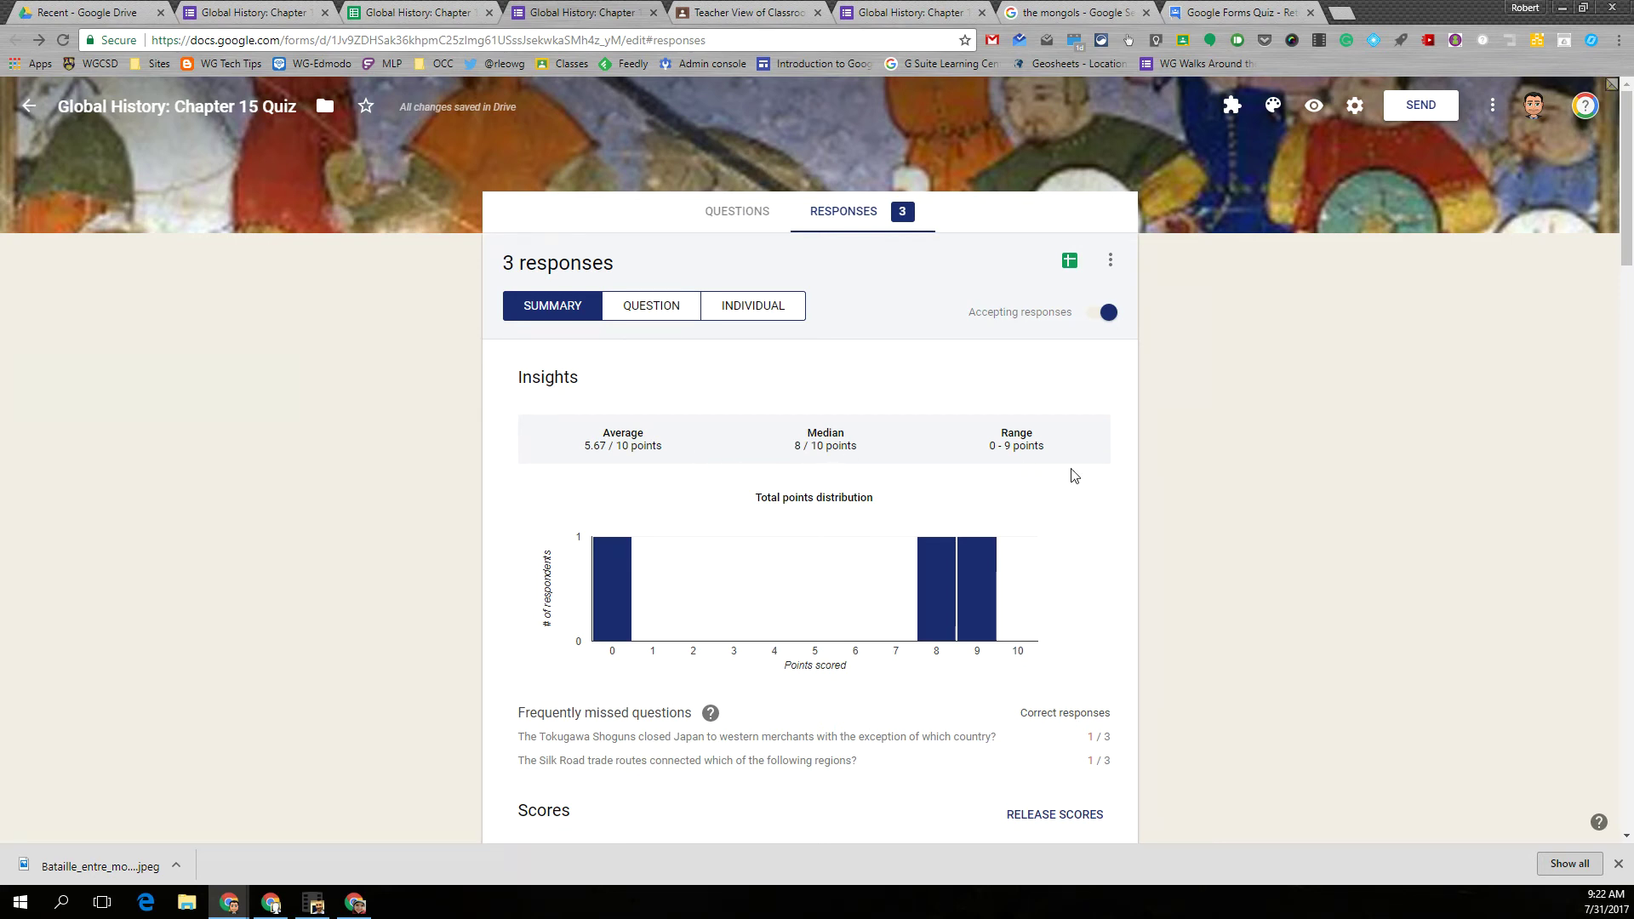
scroll(1005, 469, "down", 2)
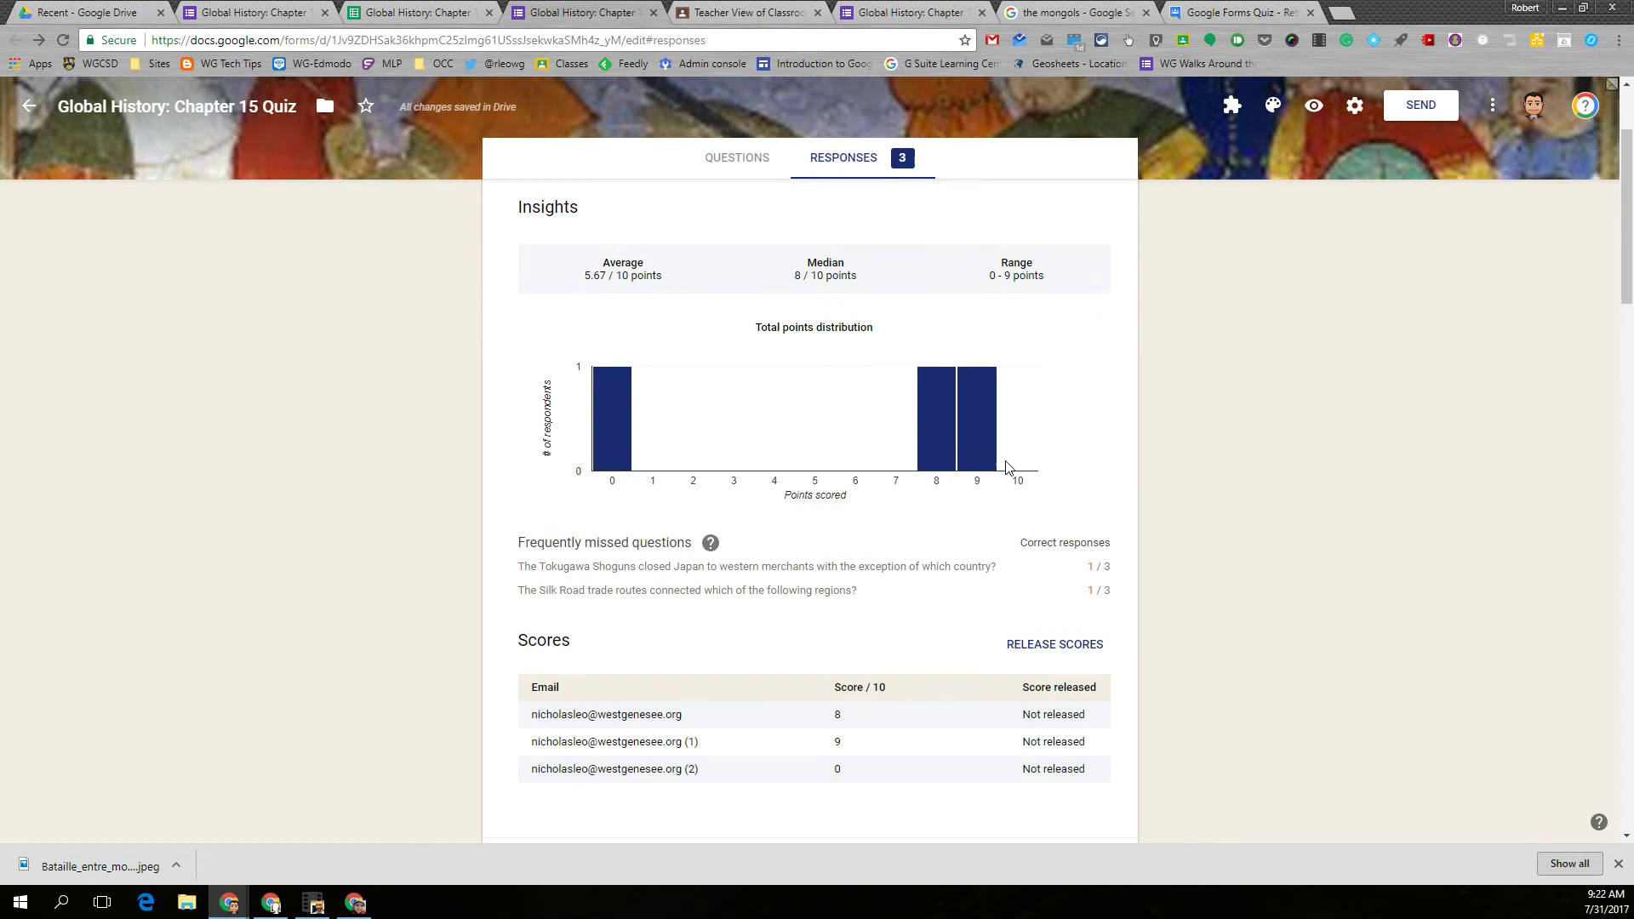
scroll(1006, 468, "down", 1)
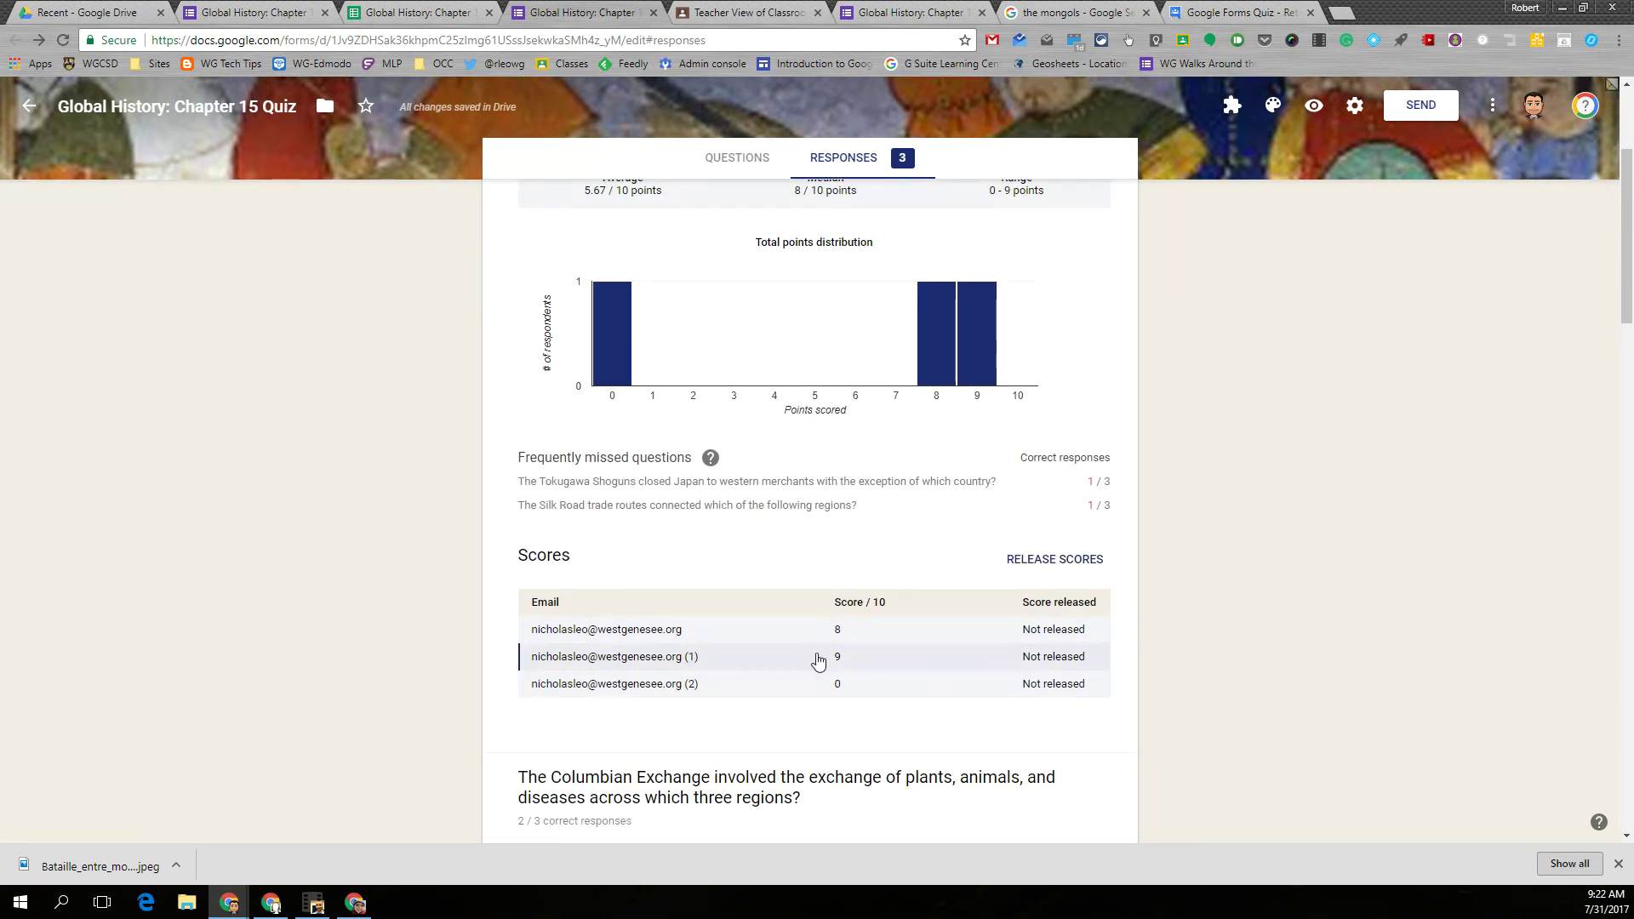
left_click(1047, 569)
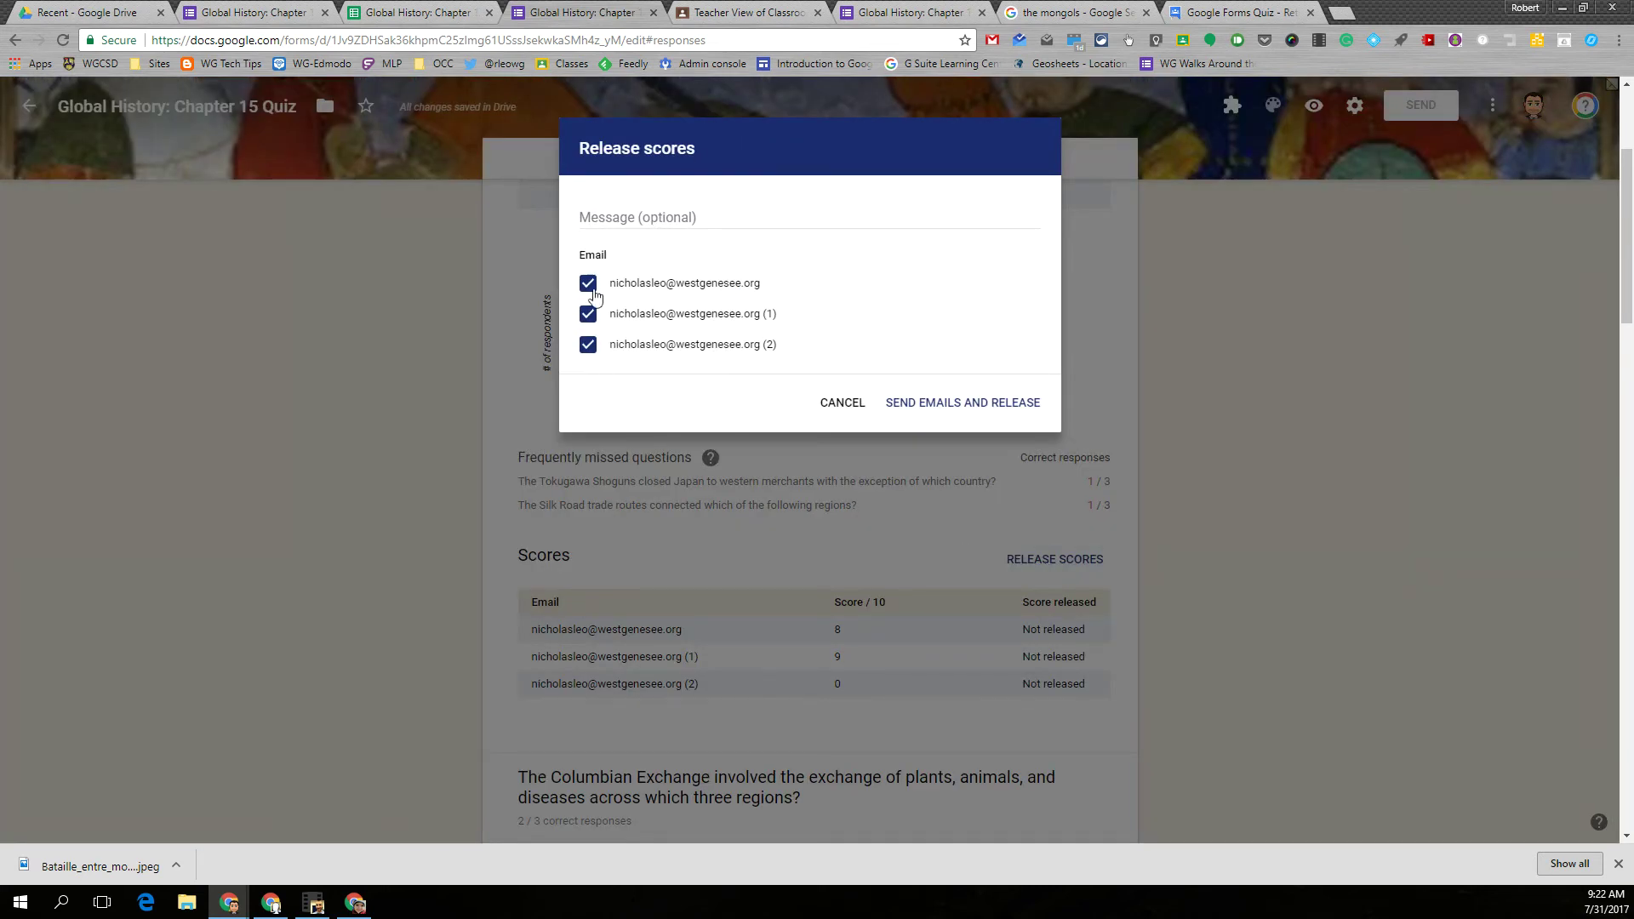
left_click(950, 409)
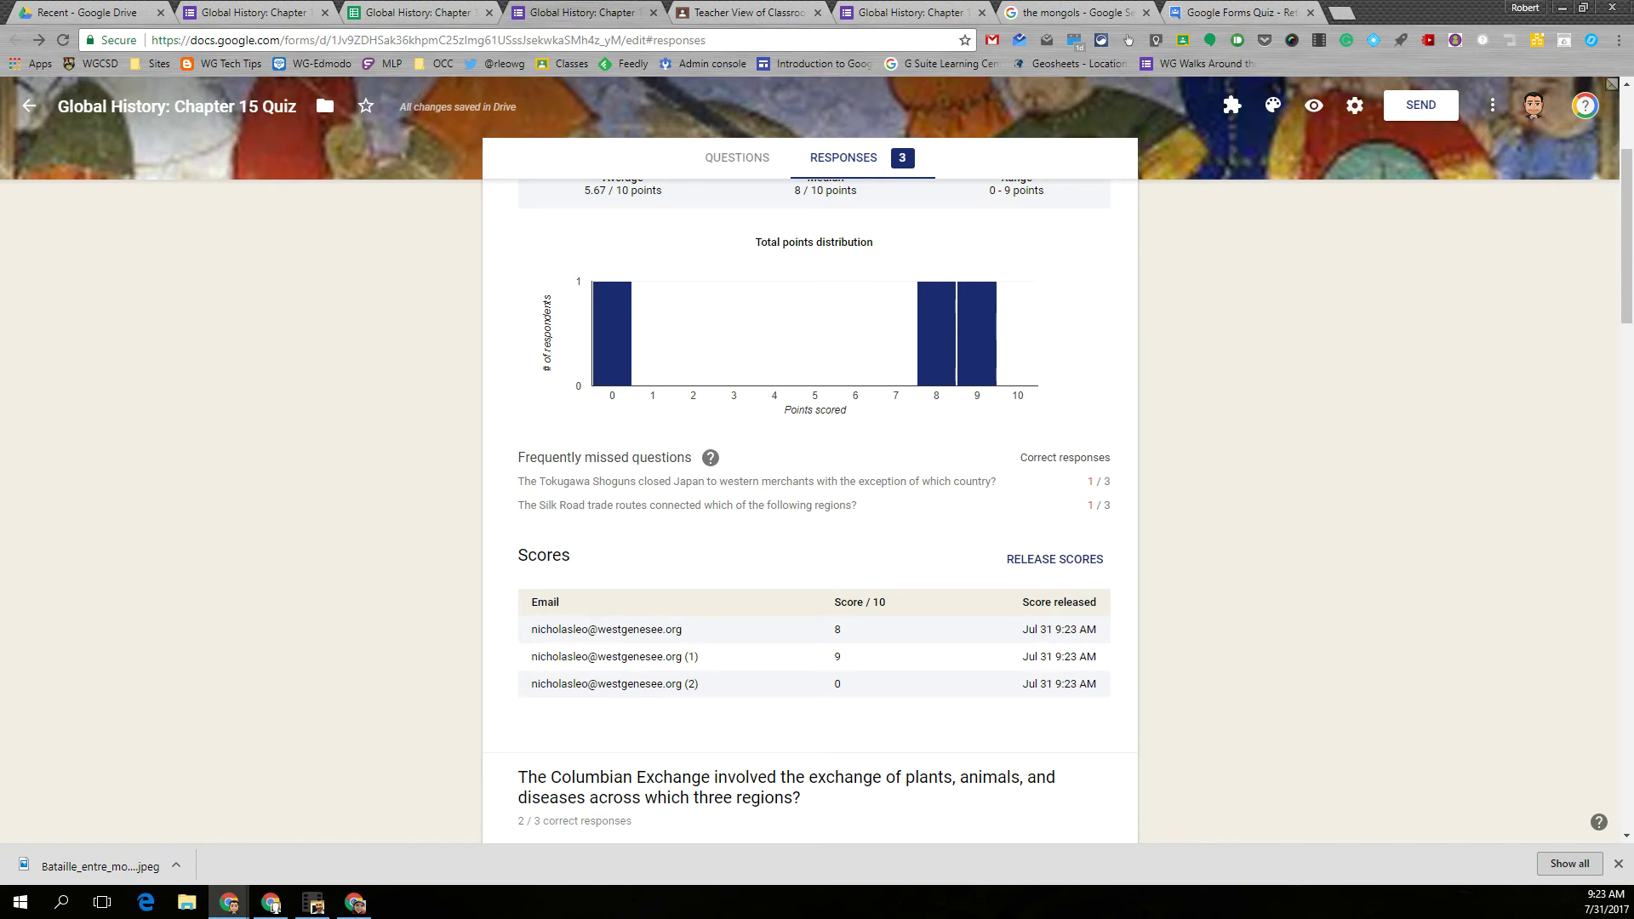
Switch to the student's browser, open mail.google.com in a new tab and read the "Score released: Global History: Chapter 15 Quiz" email for the first submission
key("alt+Tab")
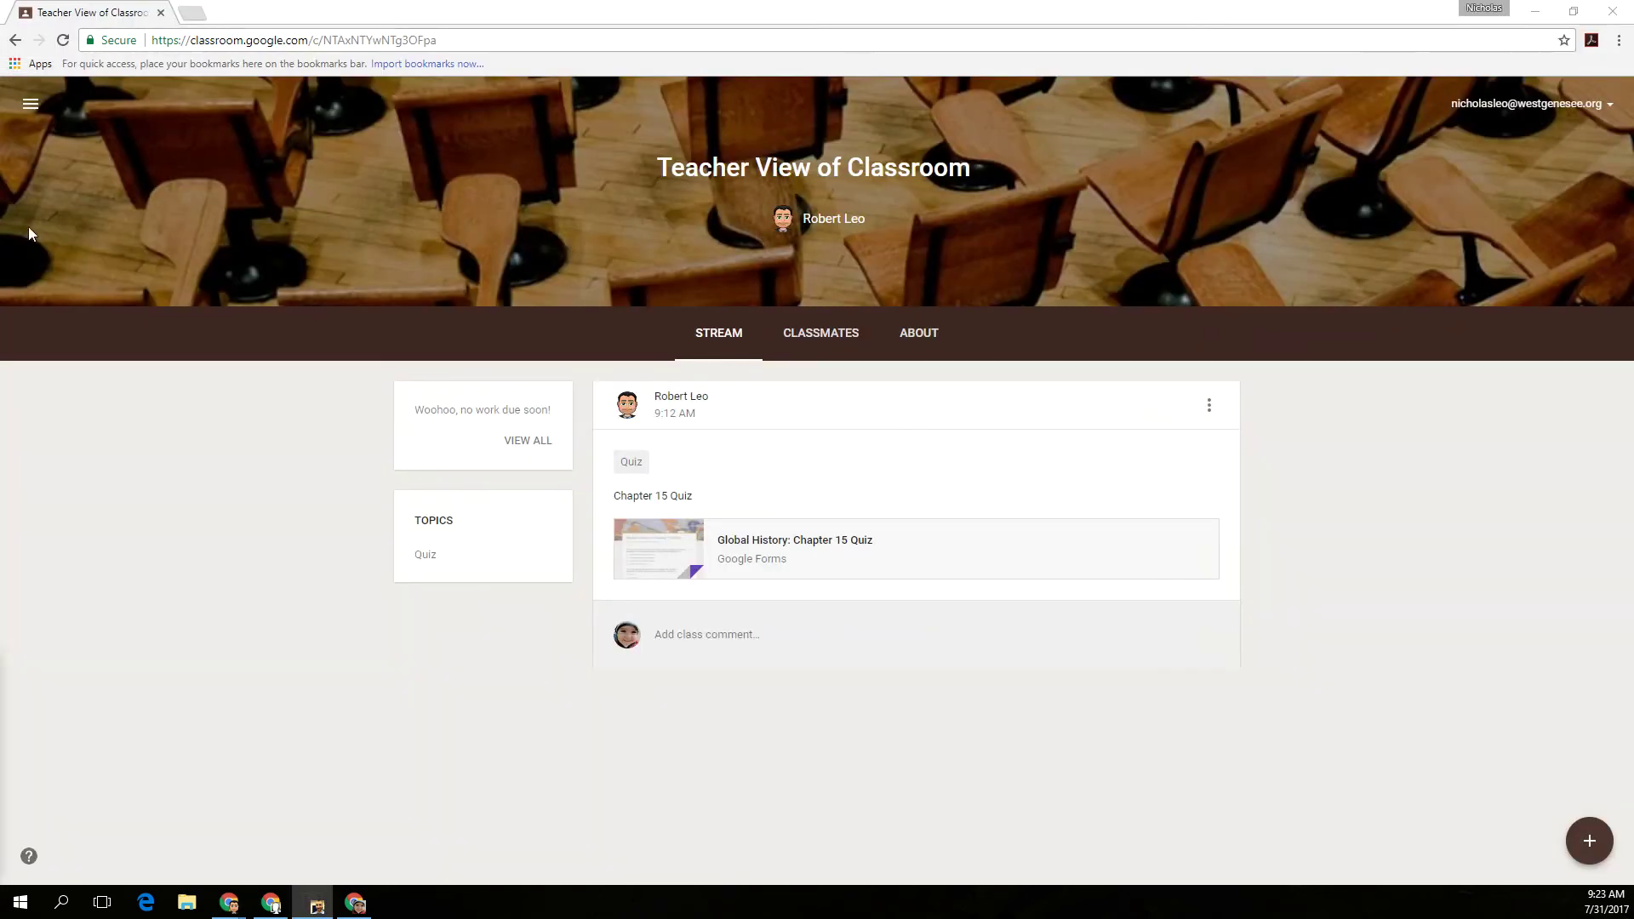
left_click(190, 13)
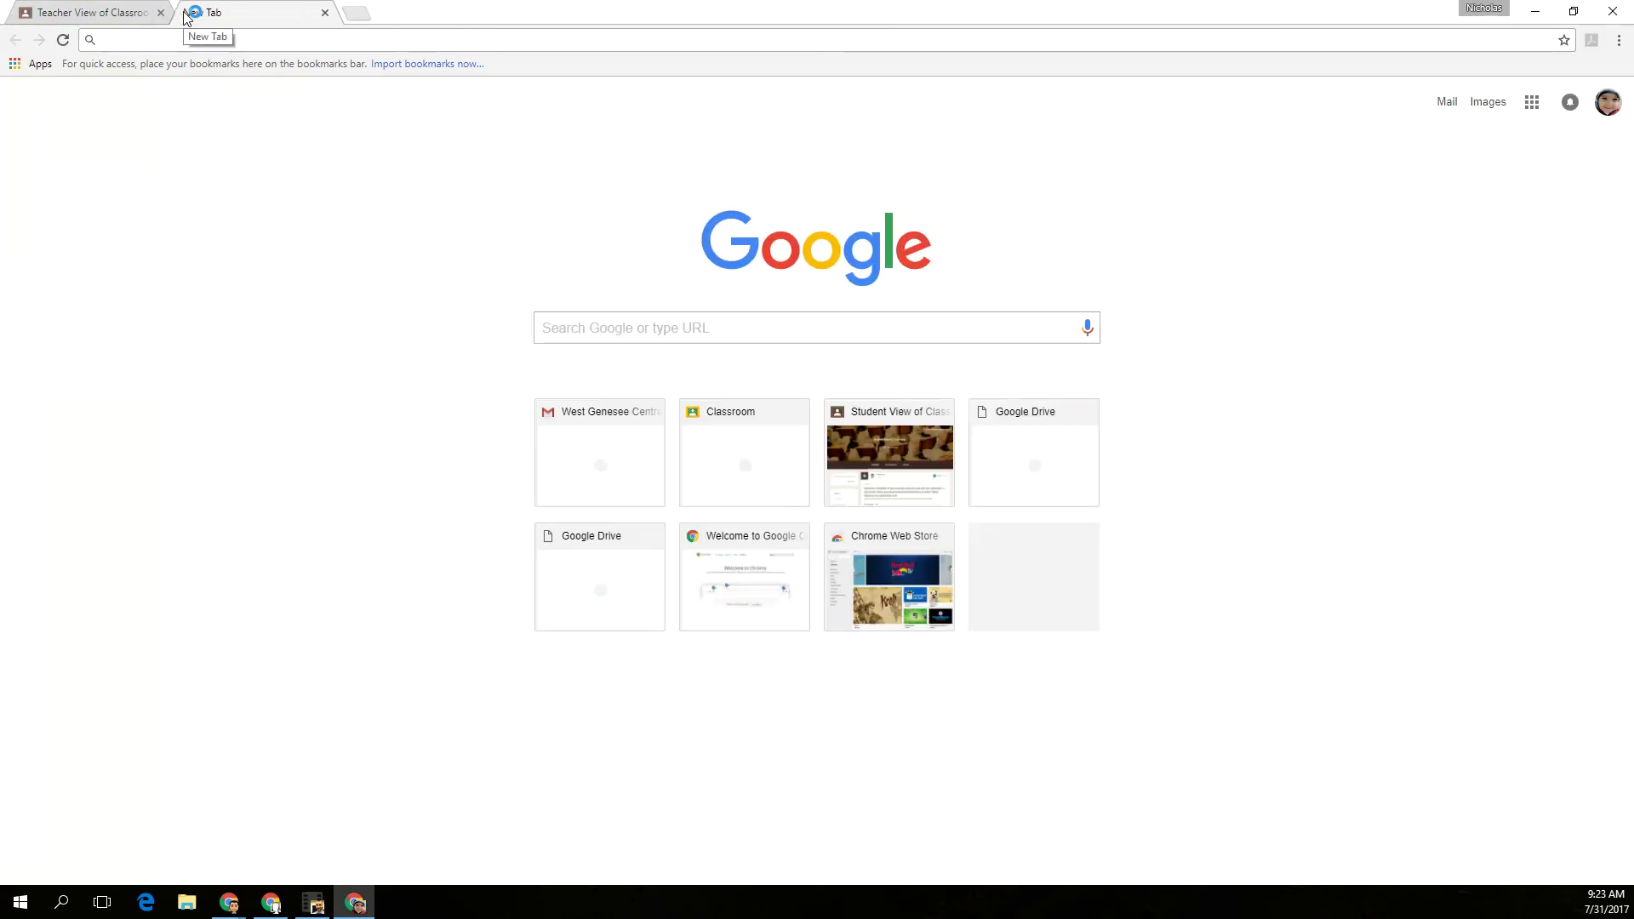
type("mail.google.com")
key("Return")
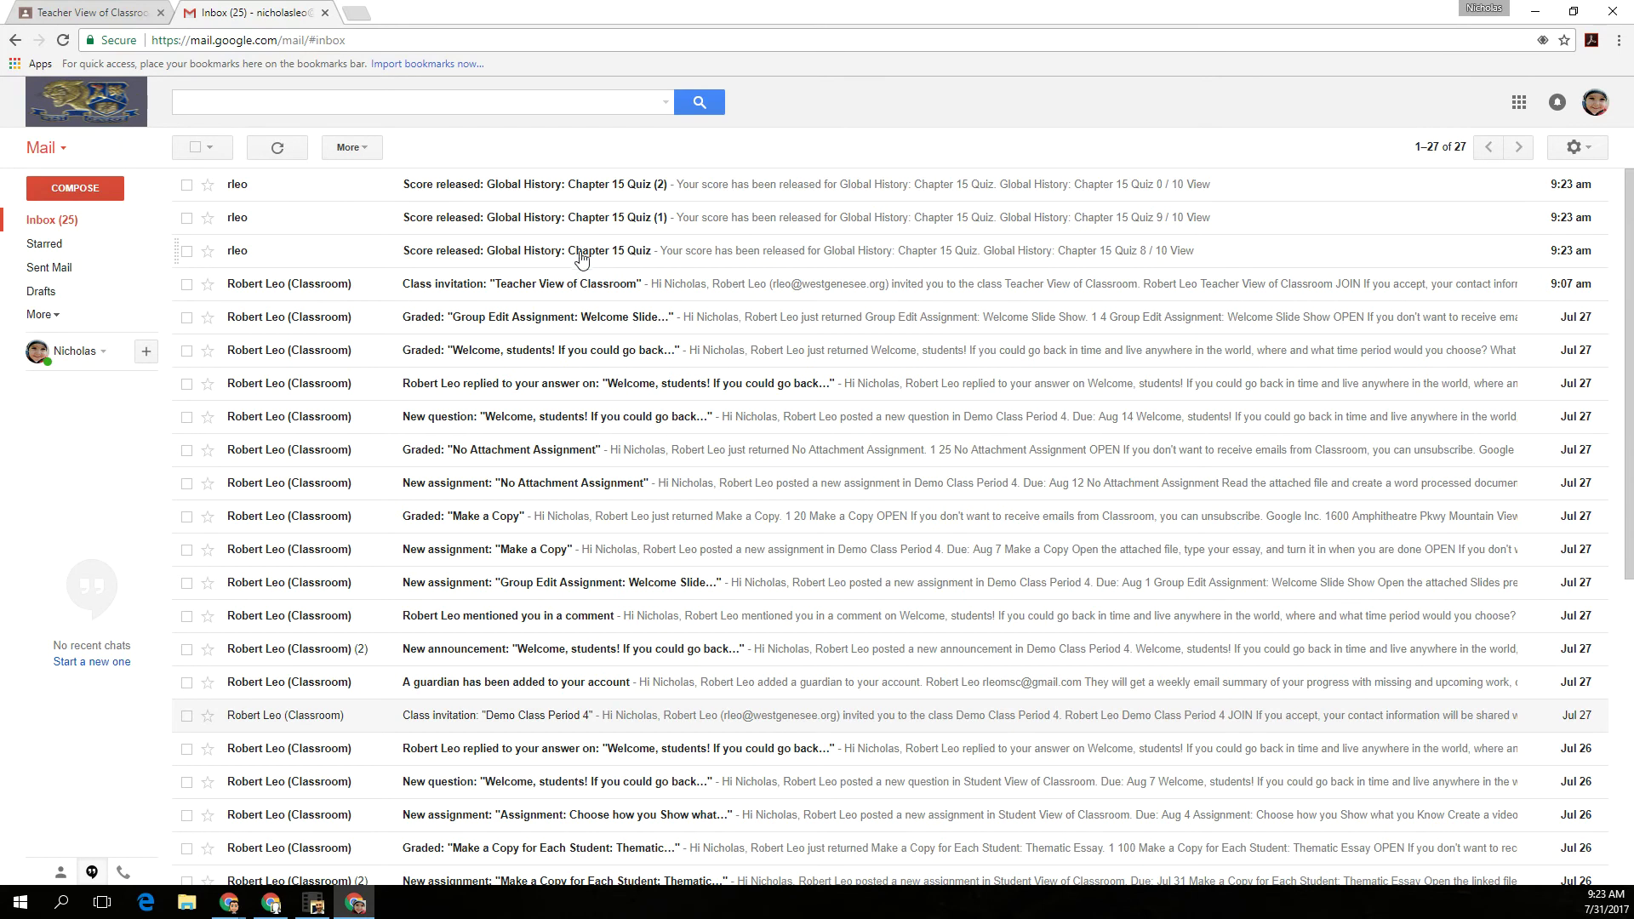
left_click(582, 253)
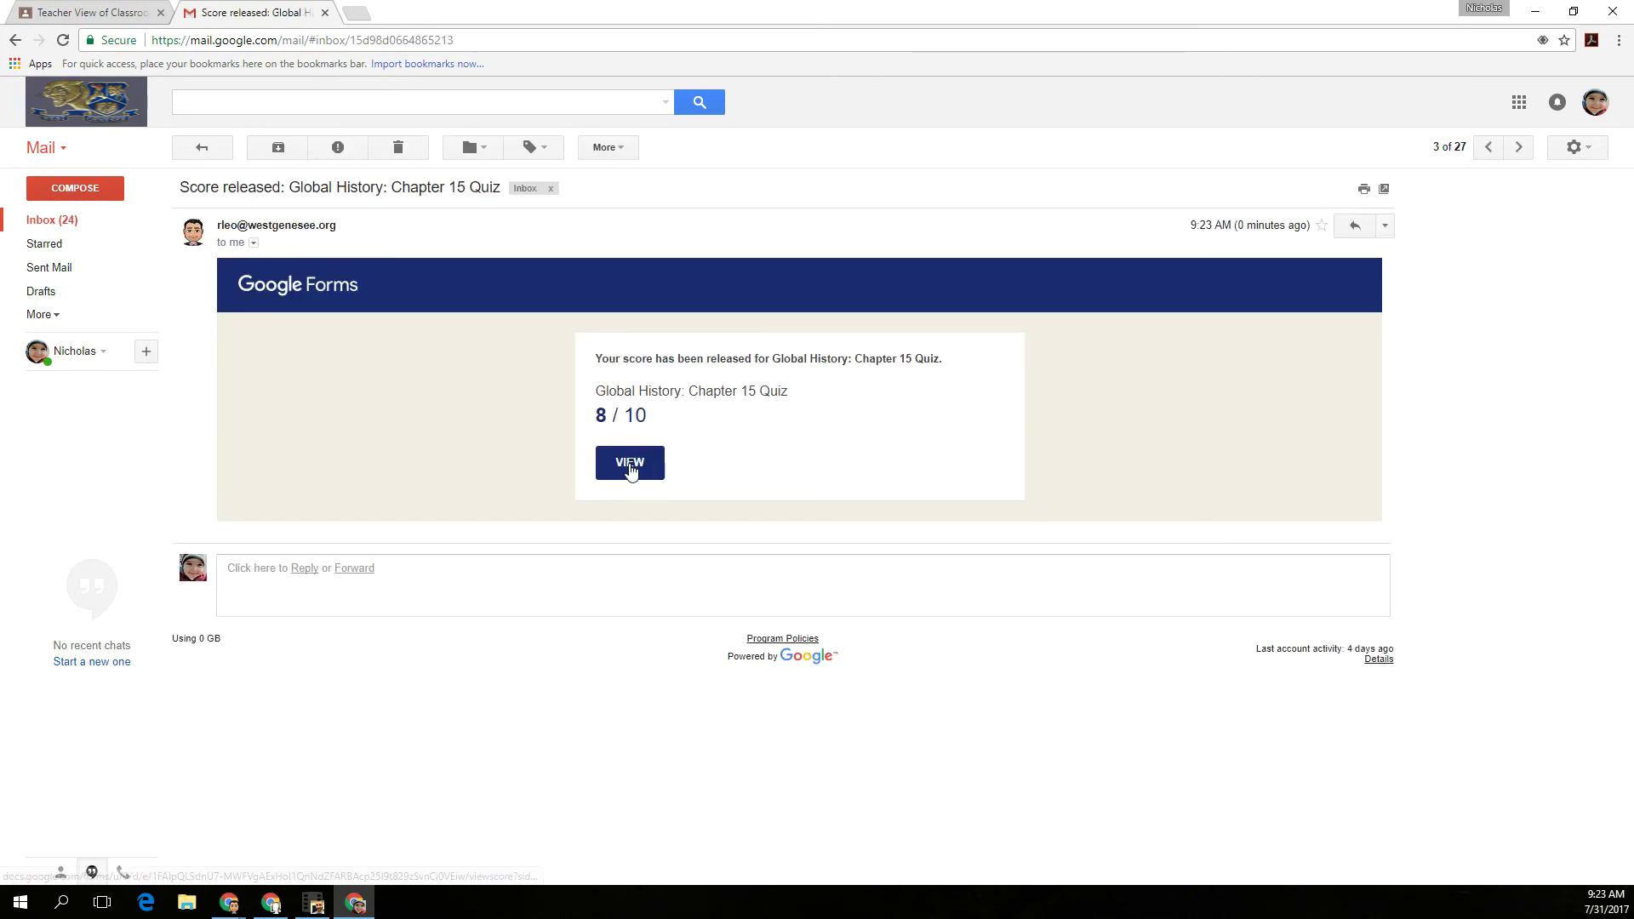
View the graded quiz from the score email and examine its marked answers, correct answers and feedback through to the Mongols paragraph
left_click(631, 468)
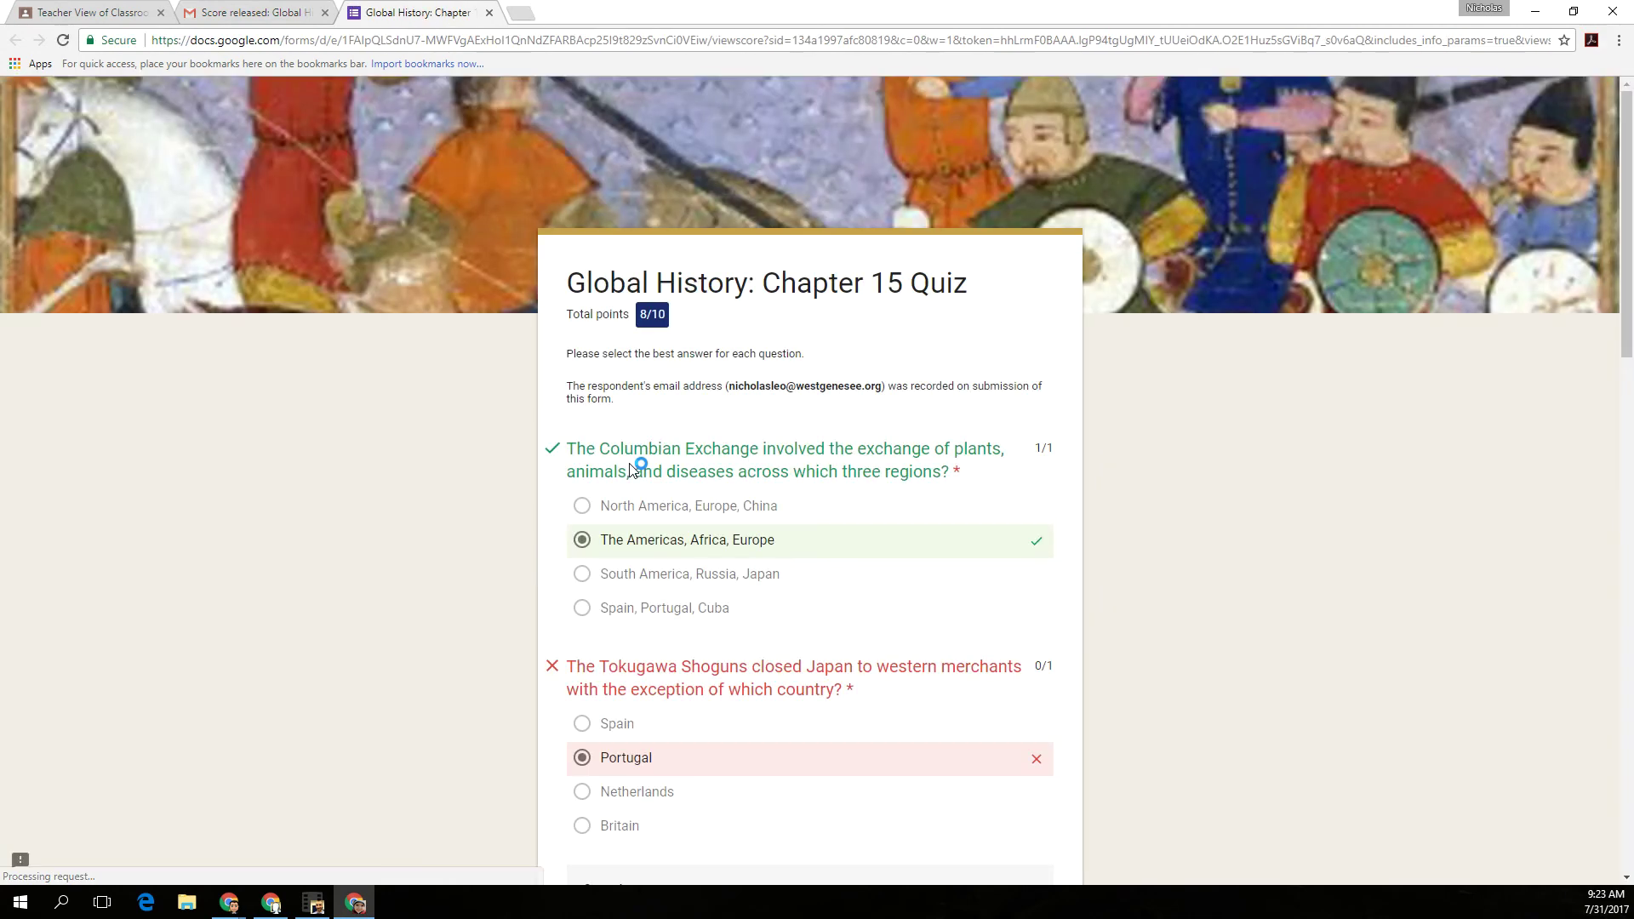
scroll(817, 387, "down", 1)
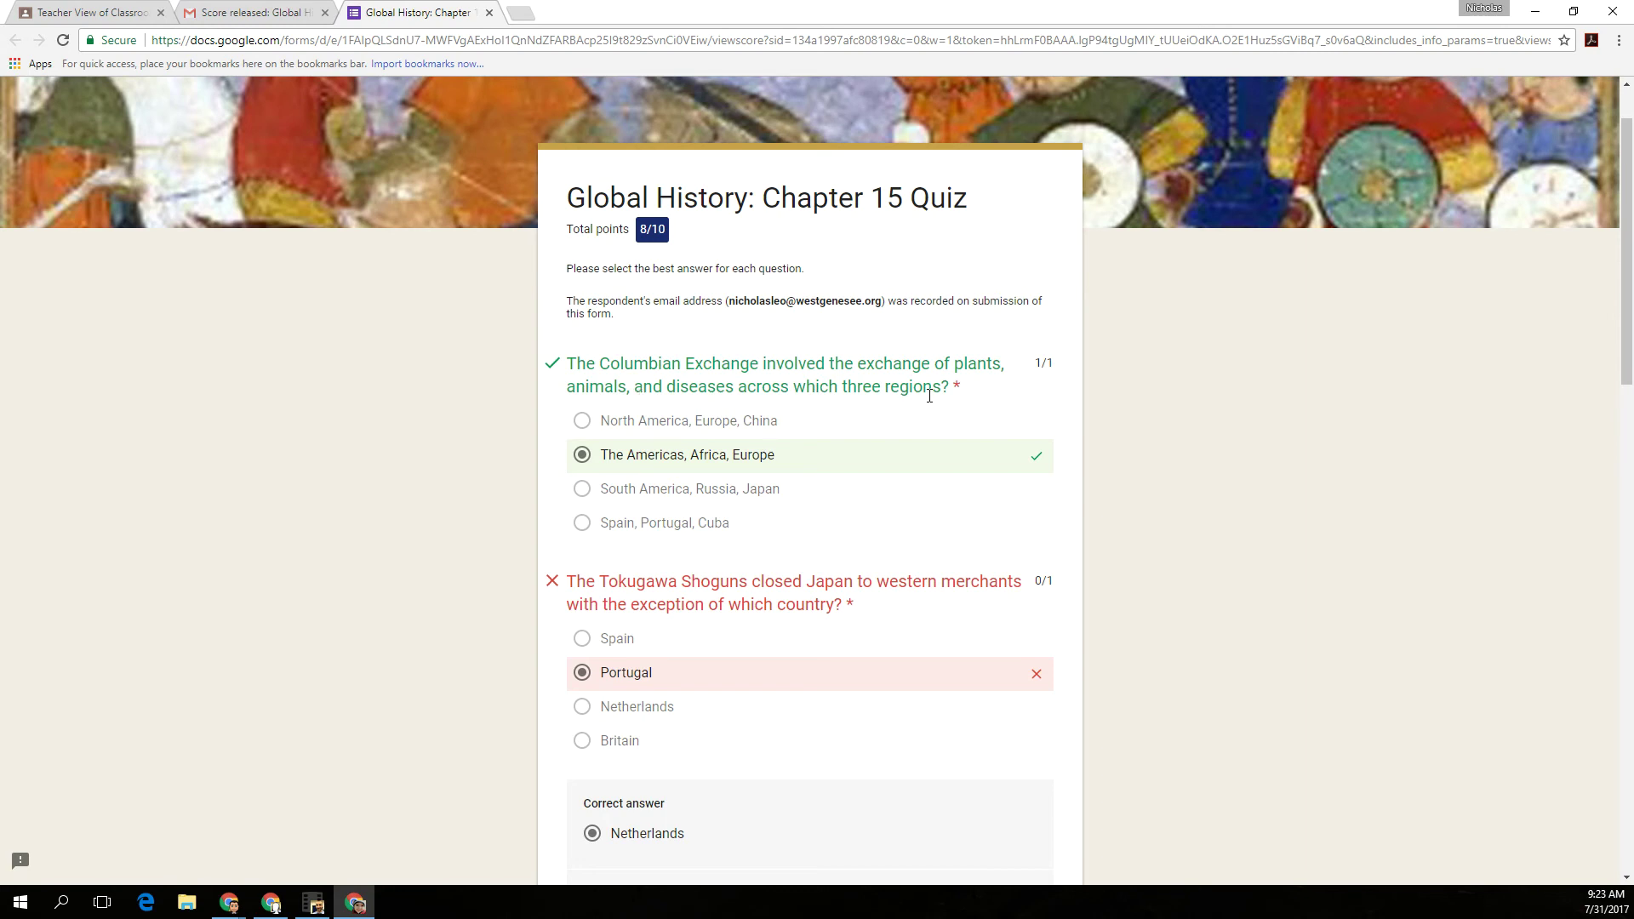
scroll(915, 413, "down", 3)
scroll(991, 415, "down", 1)
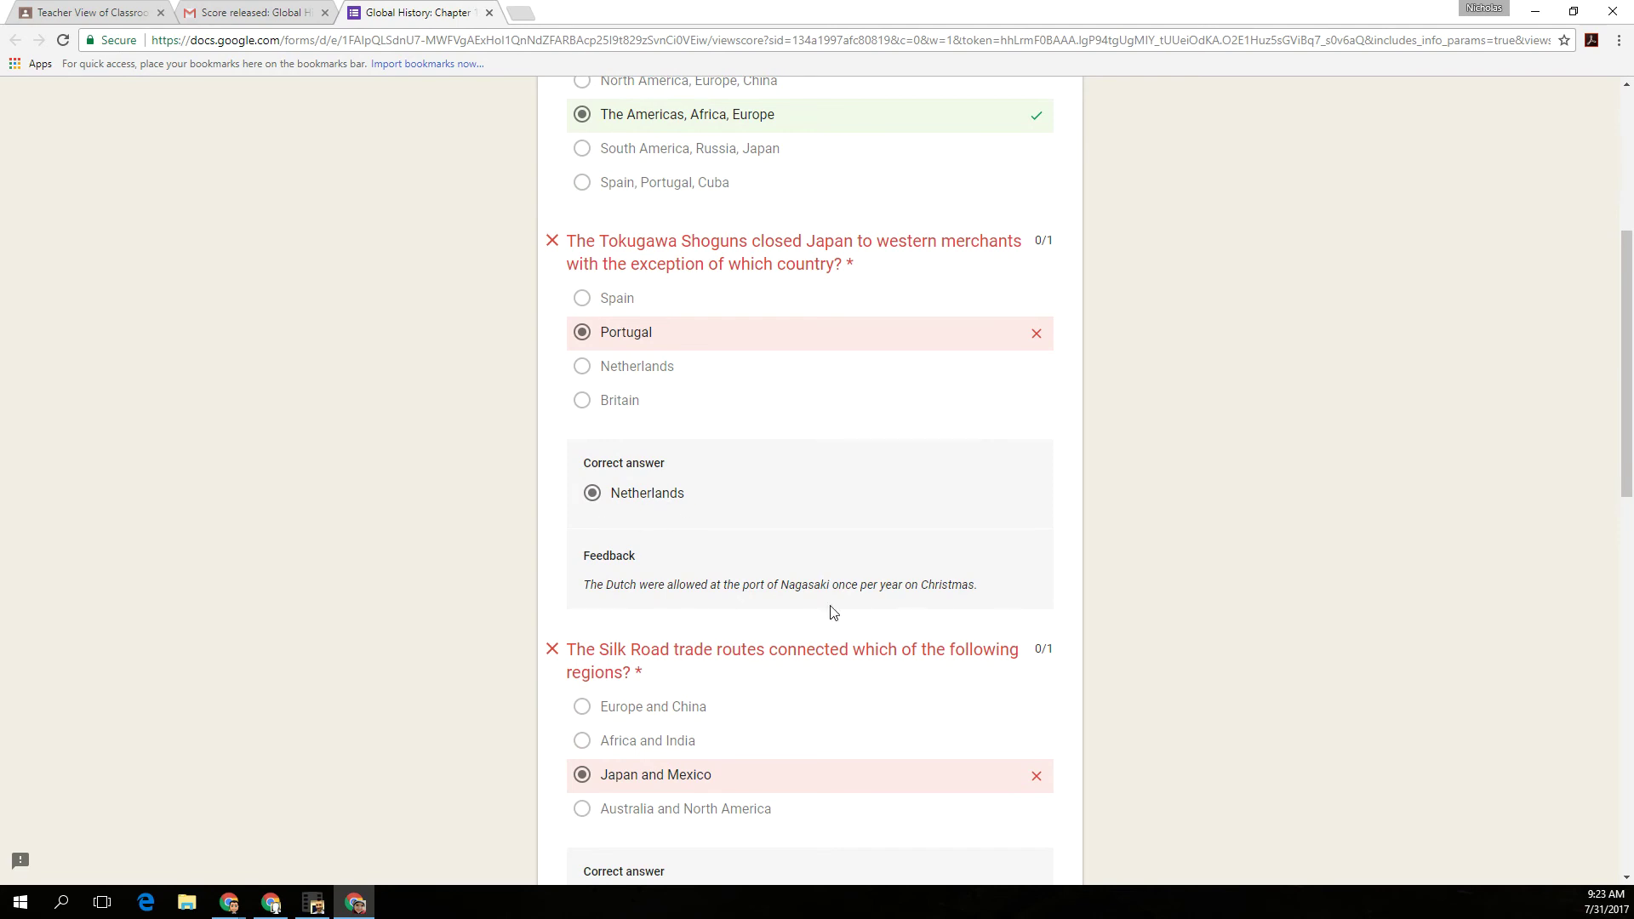
scroll(636, 600, "down", 10)
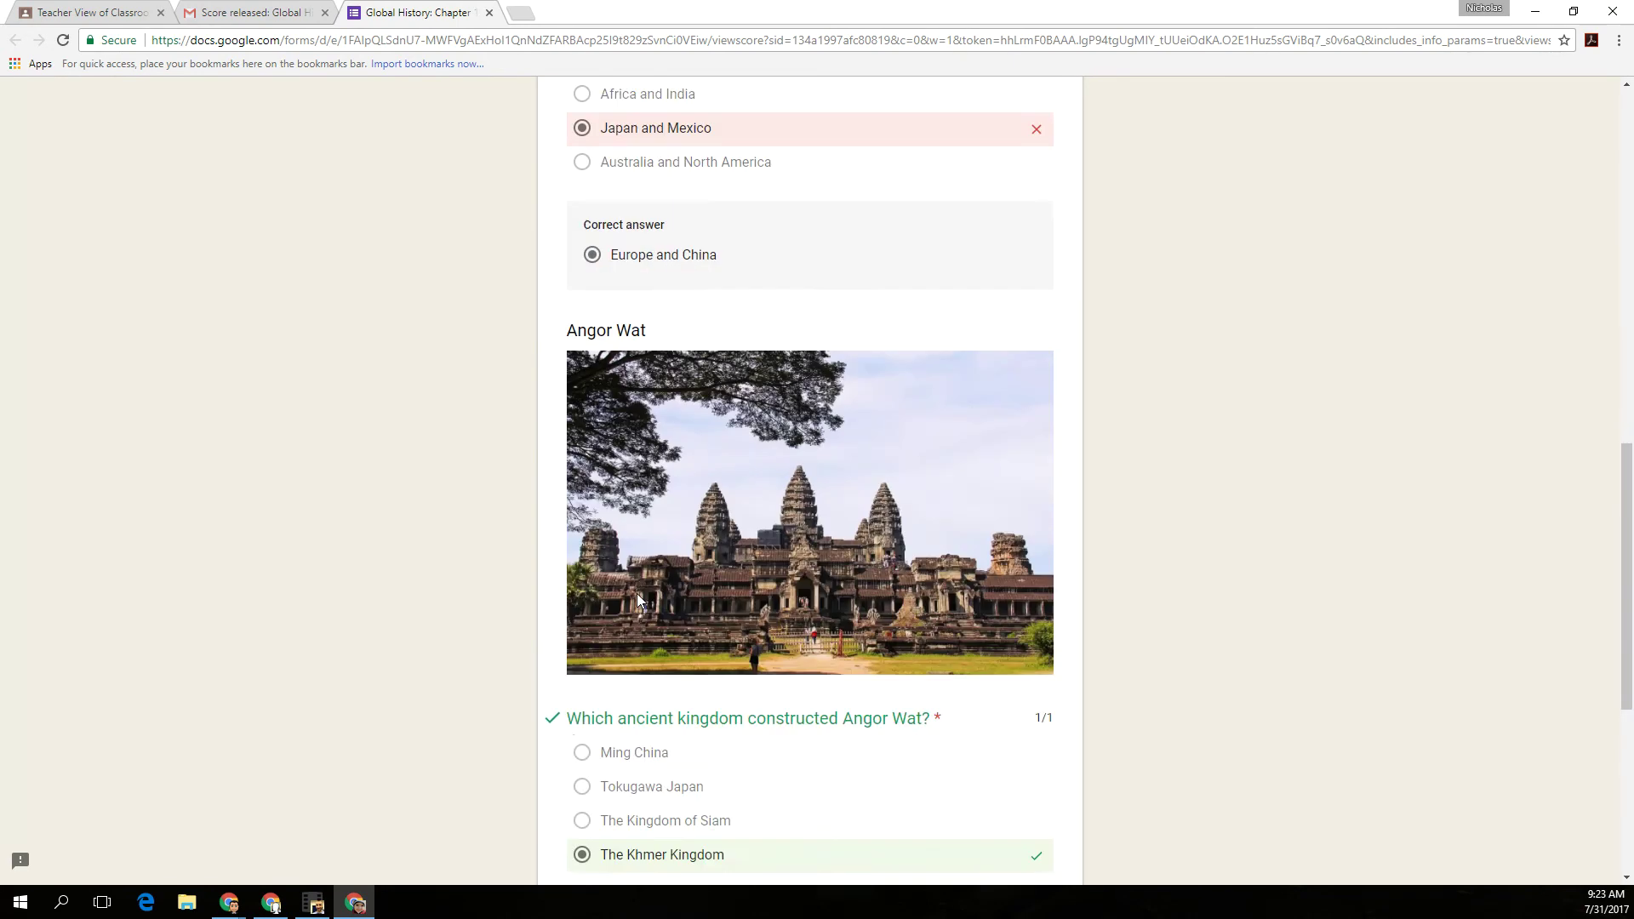
scroll(640, 599, "down", 2)
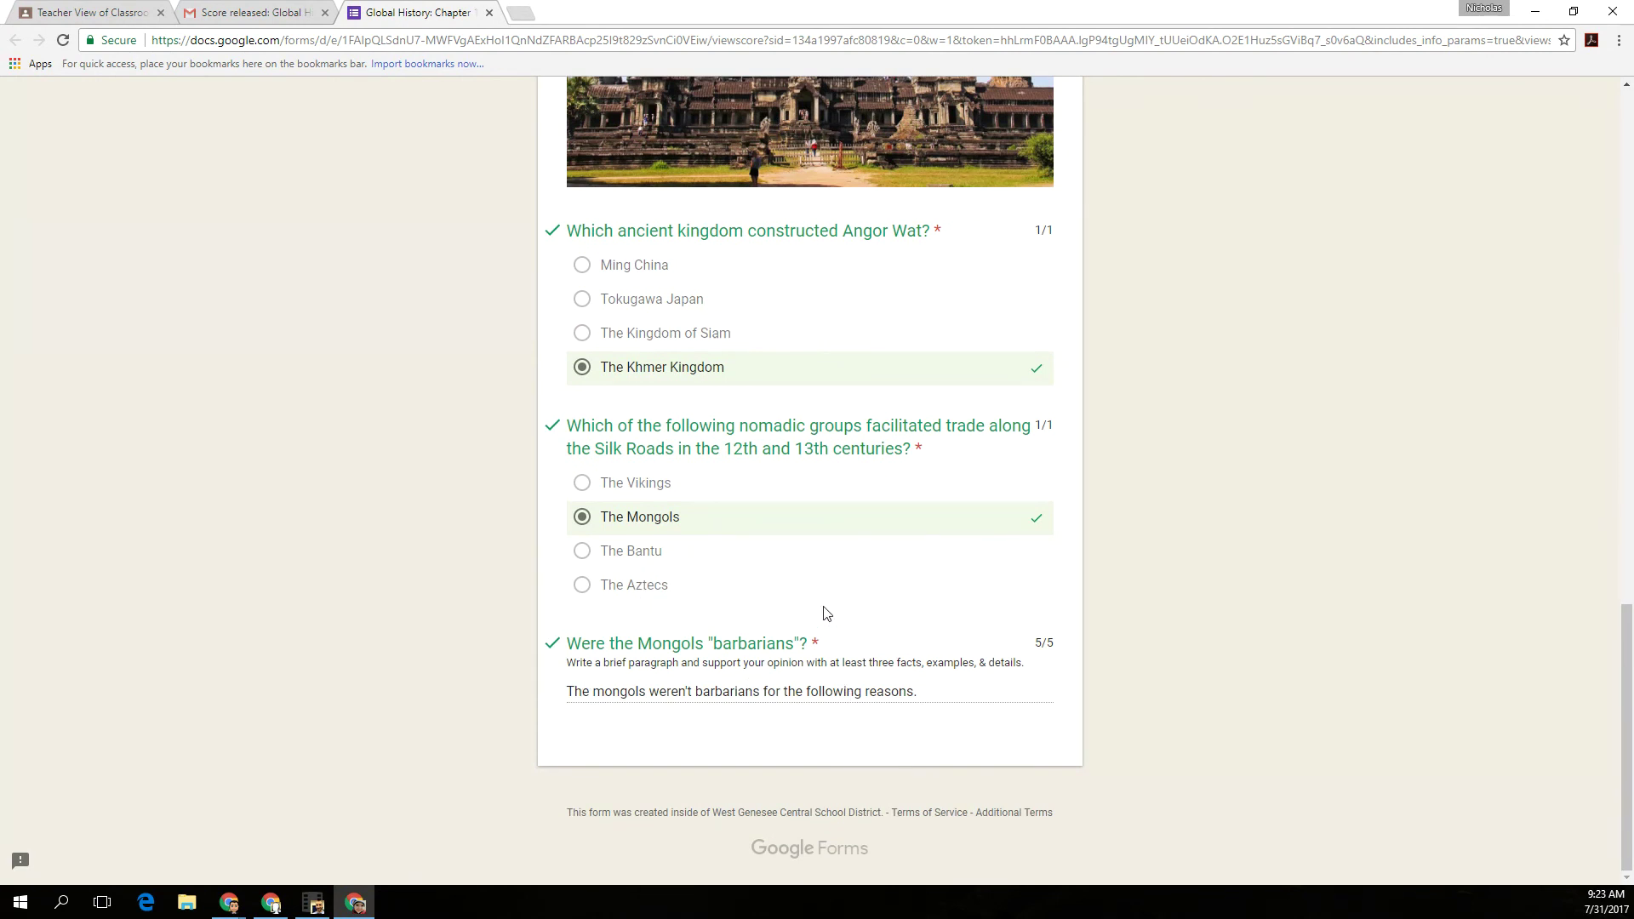
scroll(826, 613, "up", 13)
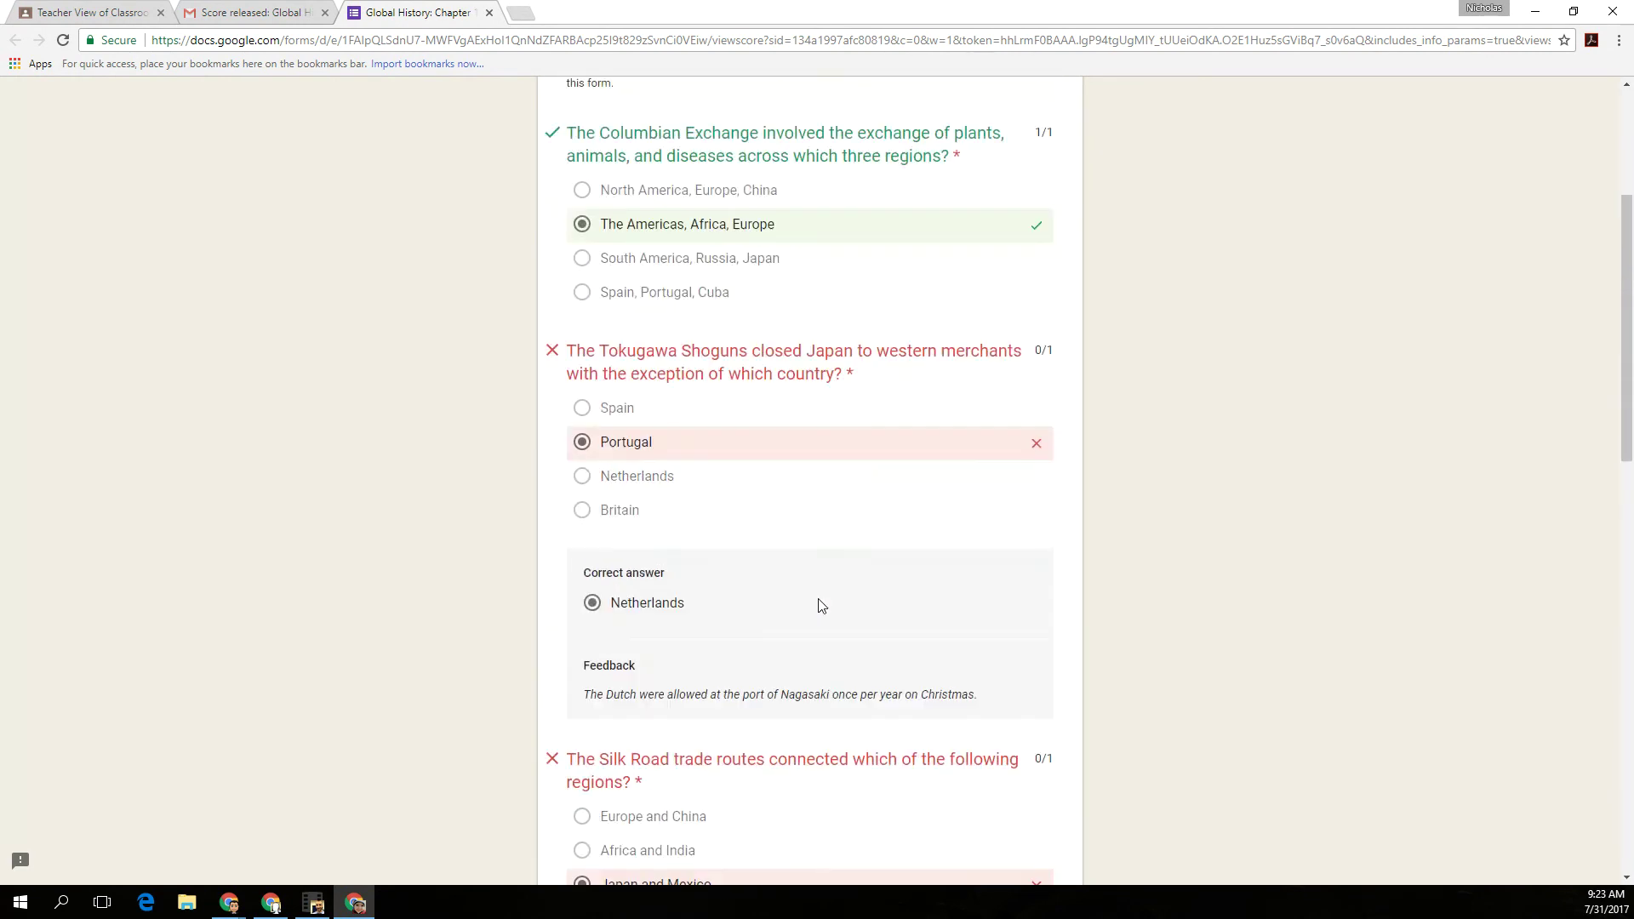
scroll(821, 605, "up", 4)
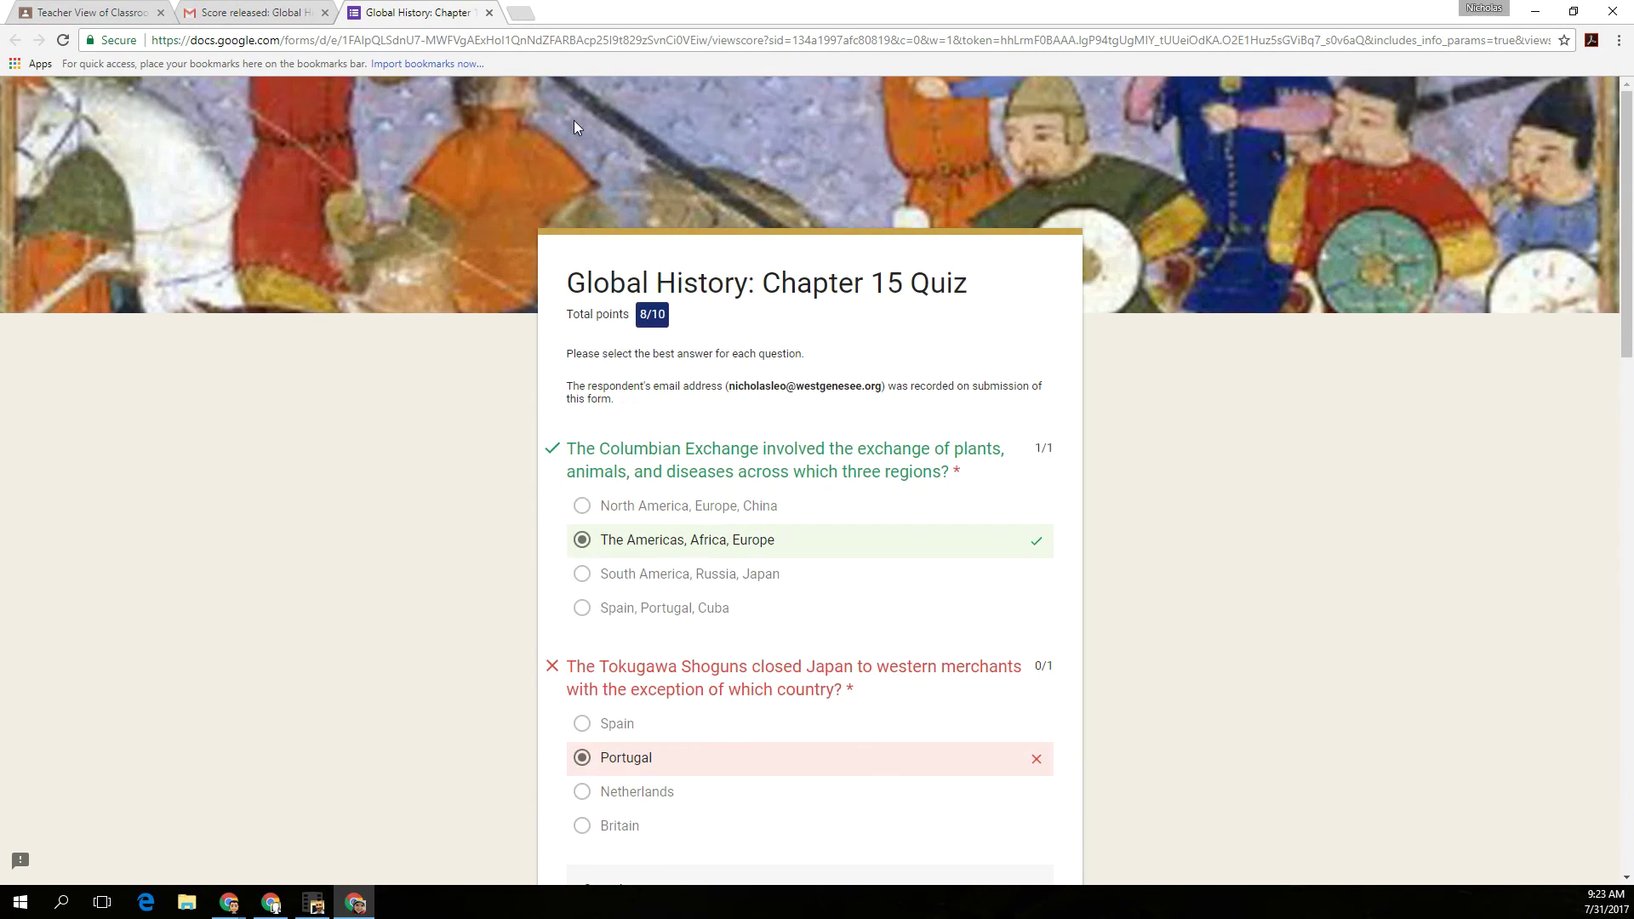
Close the student's graded quiz and email, and return to the teacher's response summary for the quiz
left_click(490, 12)
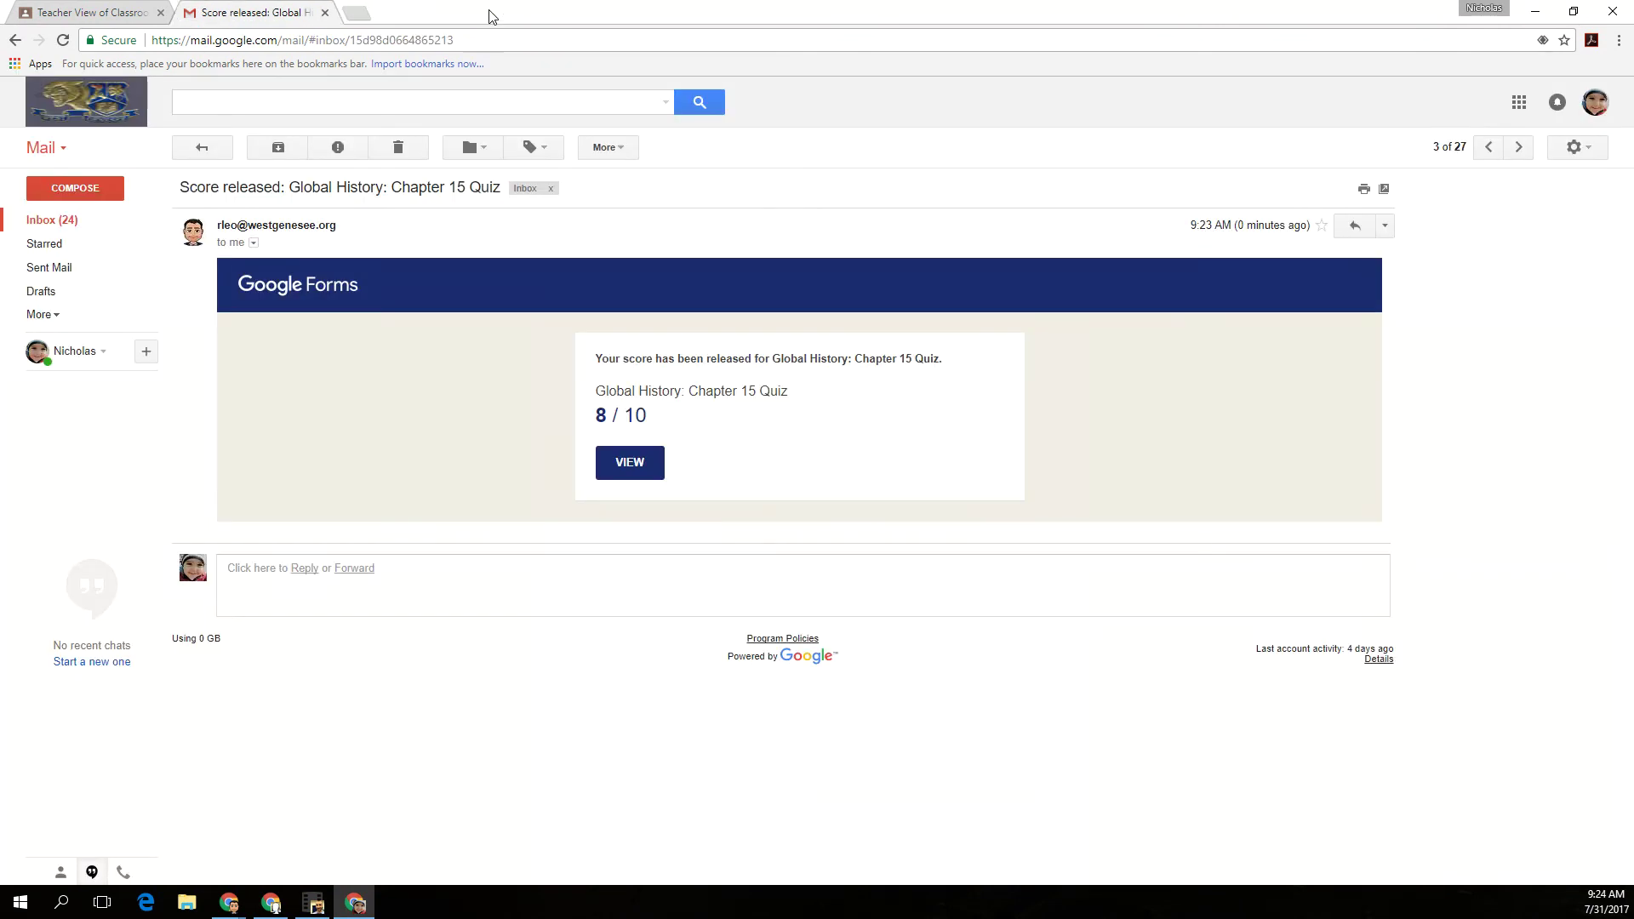
left_click(325, 12)
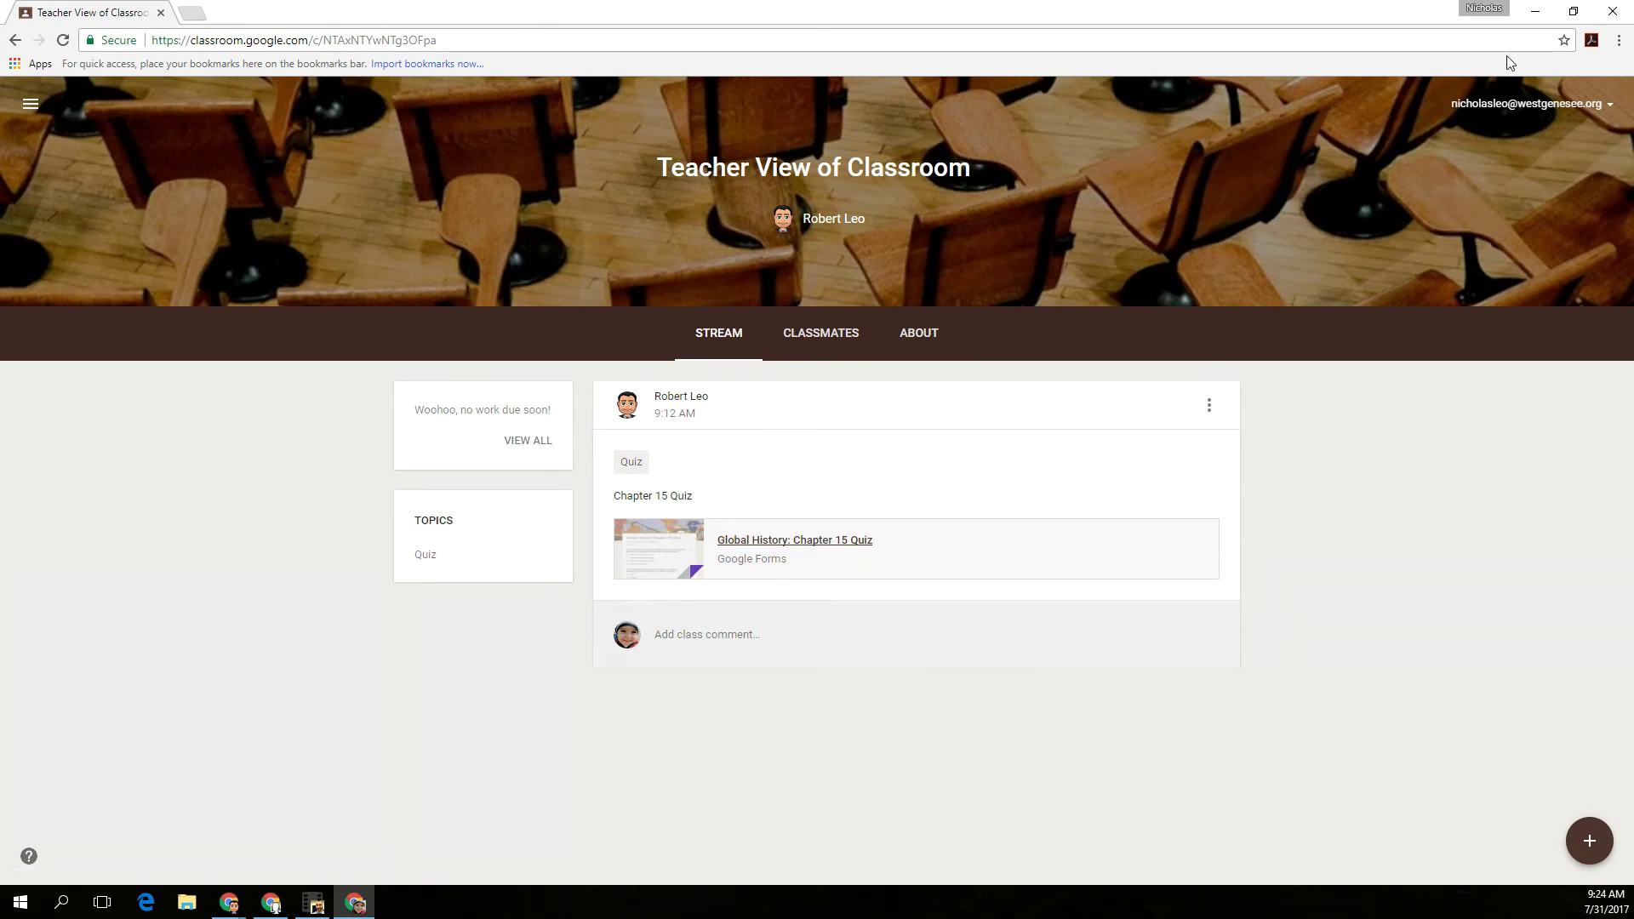
left_click(1535, 11)
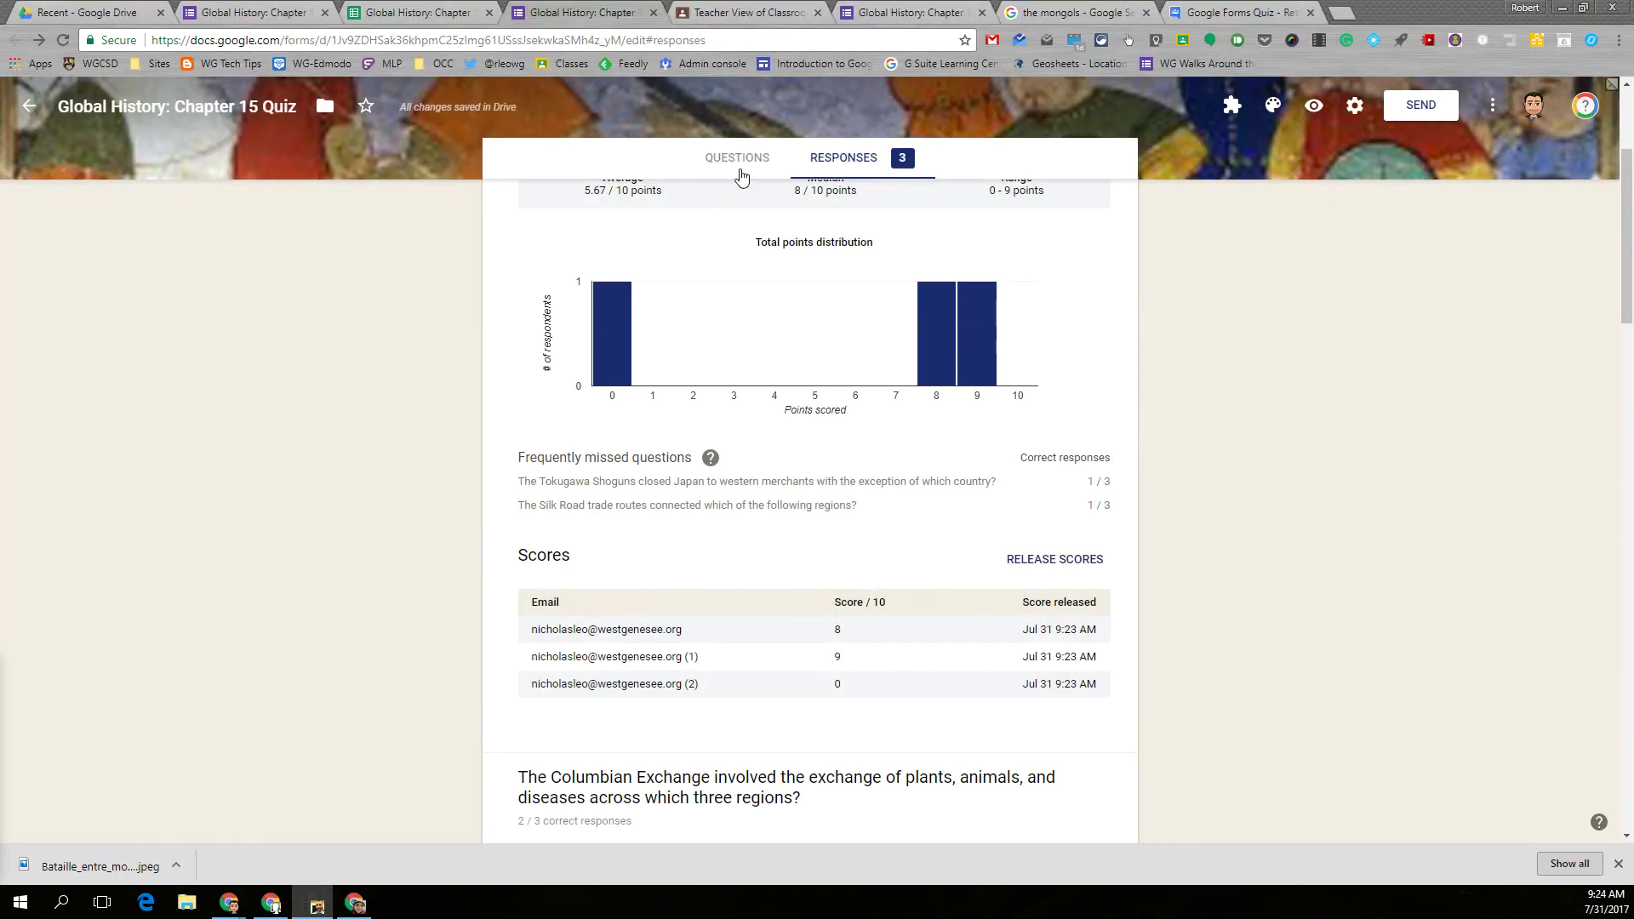
scroll(719, 192, "up", 3)
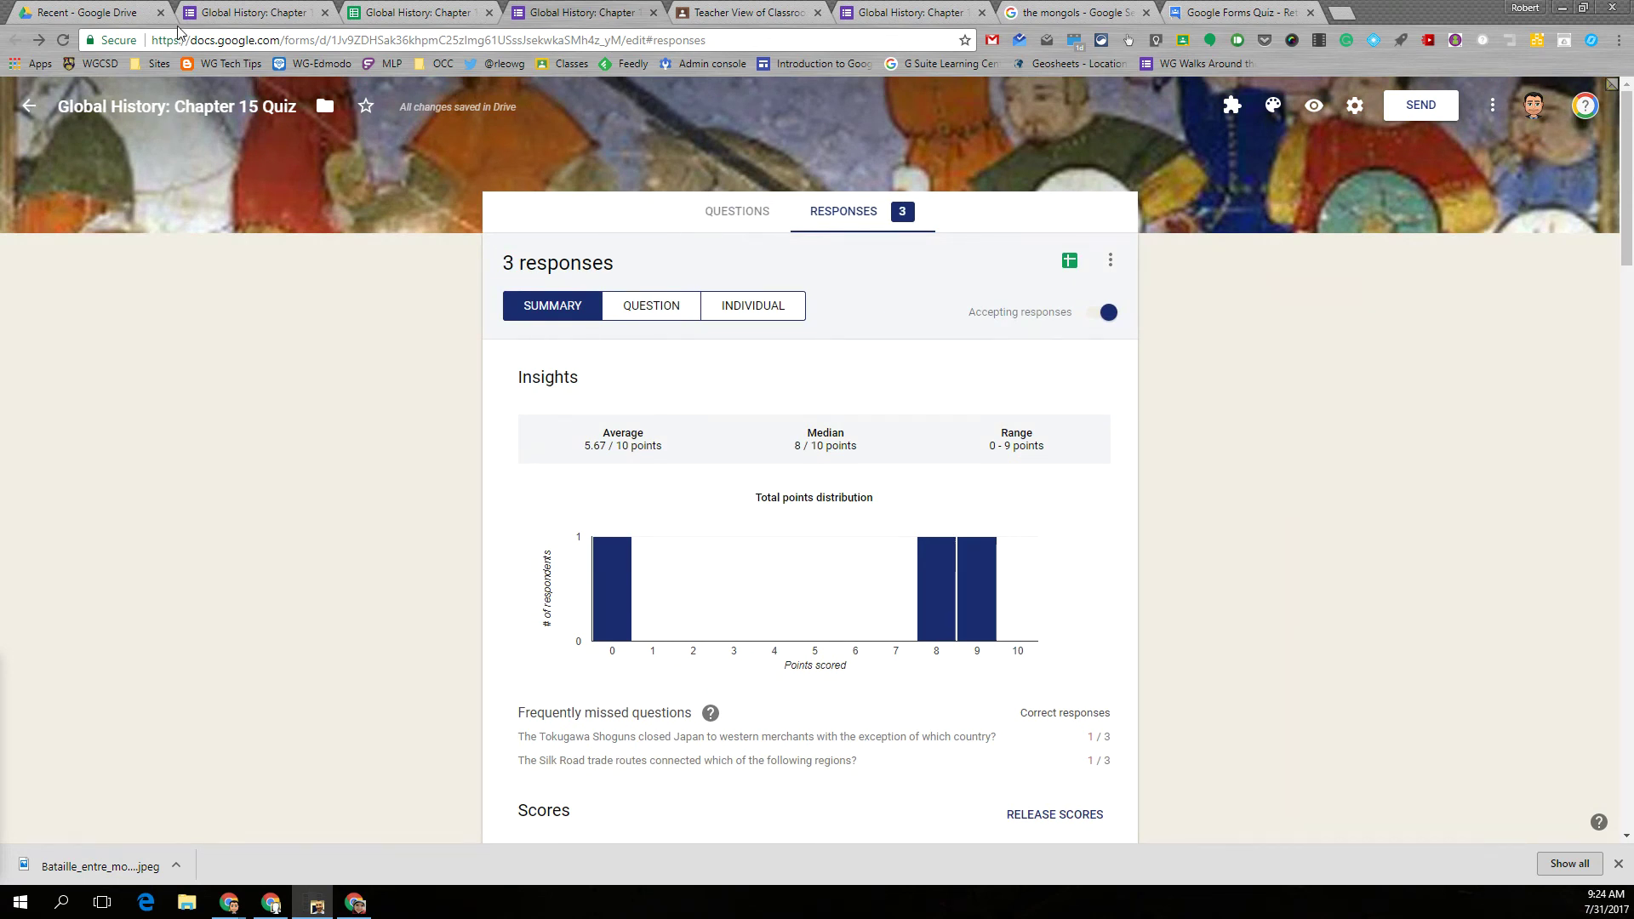
Check the Chapter 15 Quiz post in the teacher's Classroom stream, and return to the quiz form editor
left_click(731, 13)
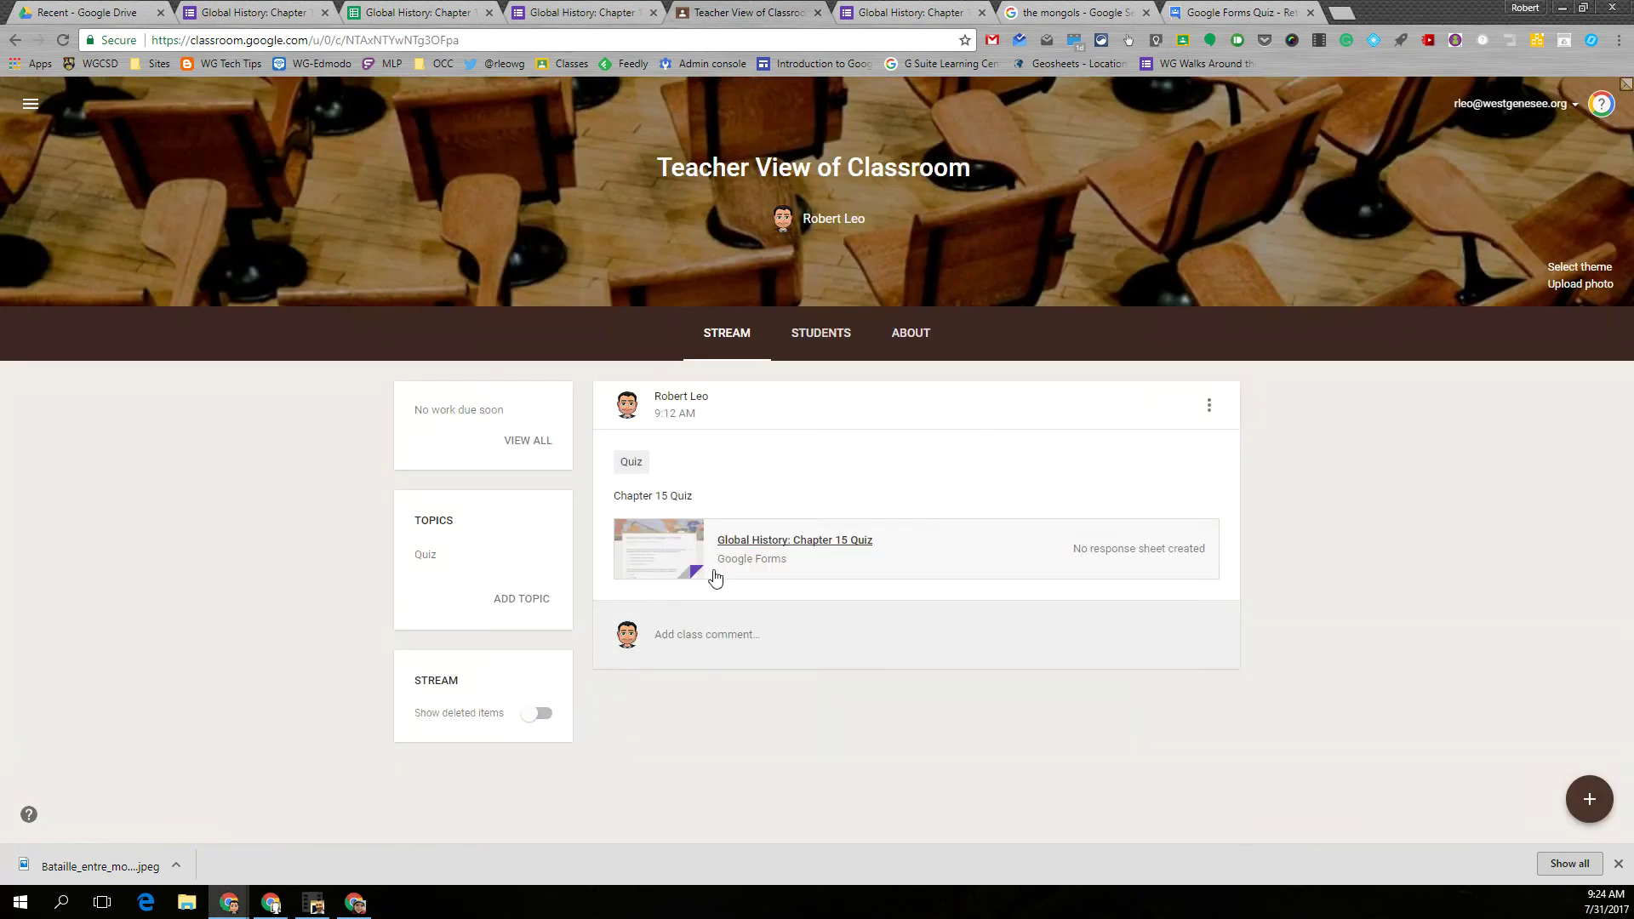
mouse_move(1604, 807)
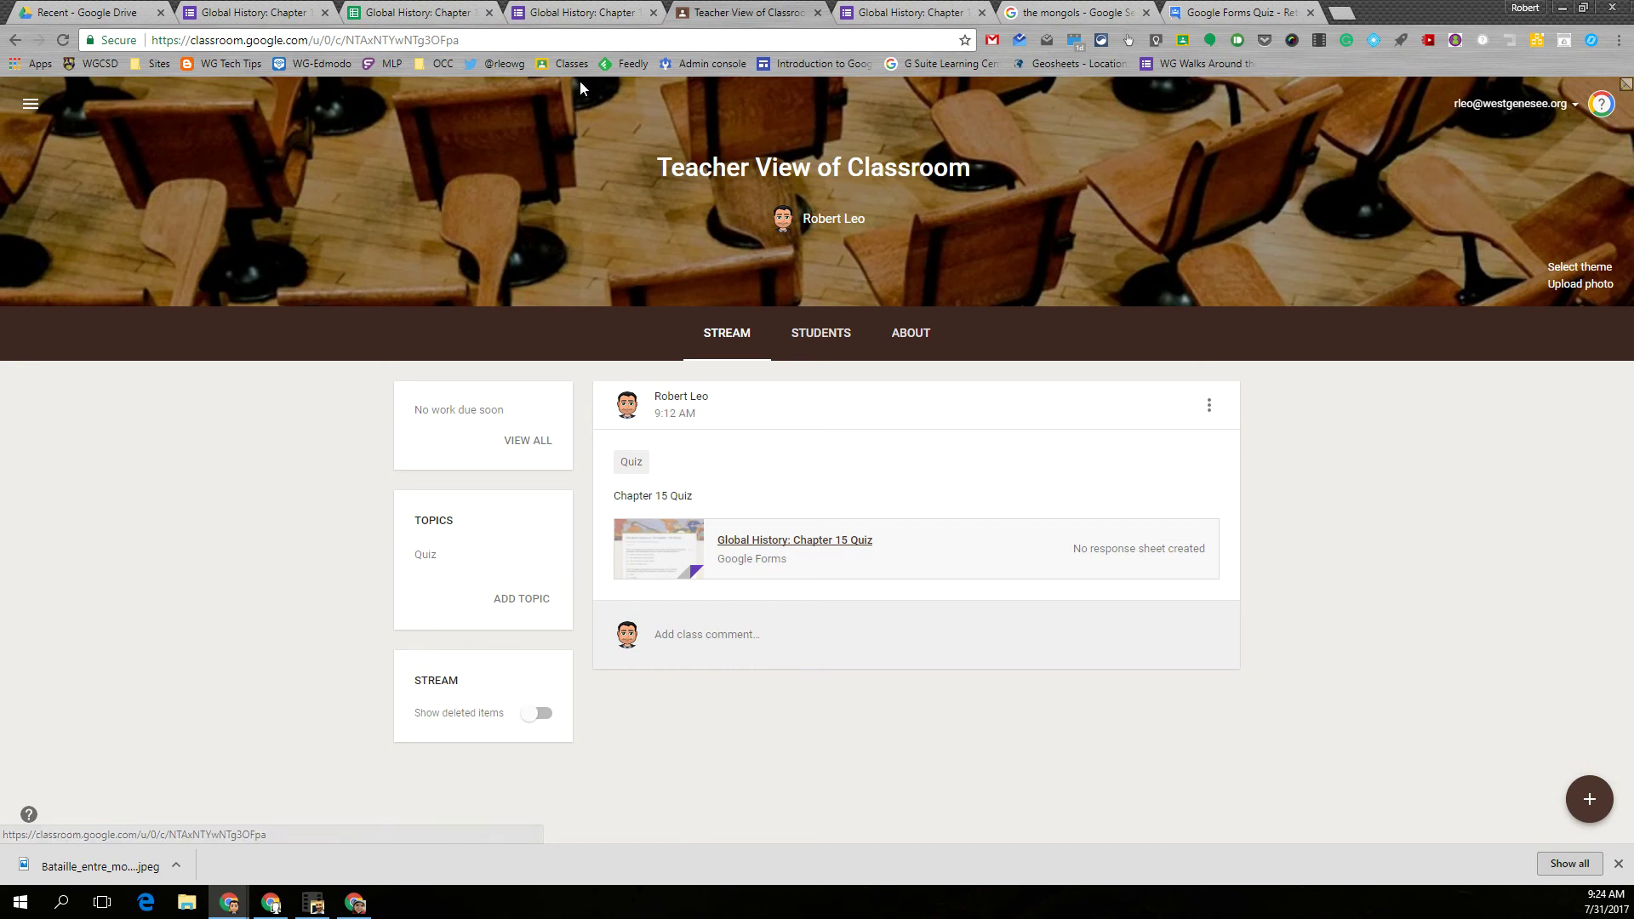
left_click(270, 14)
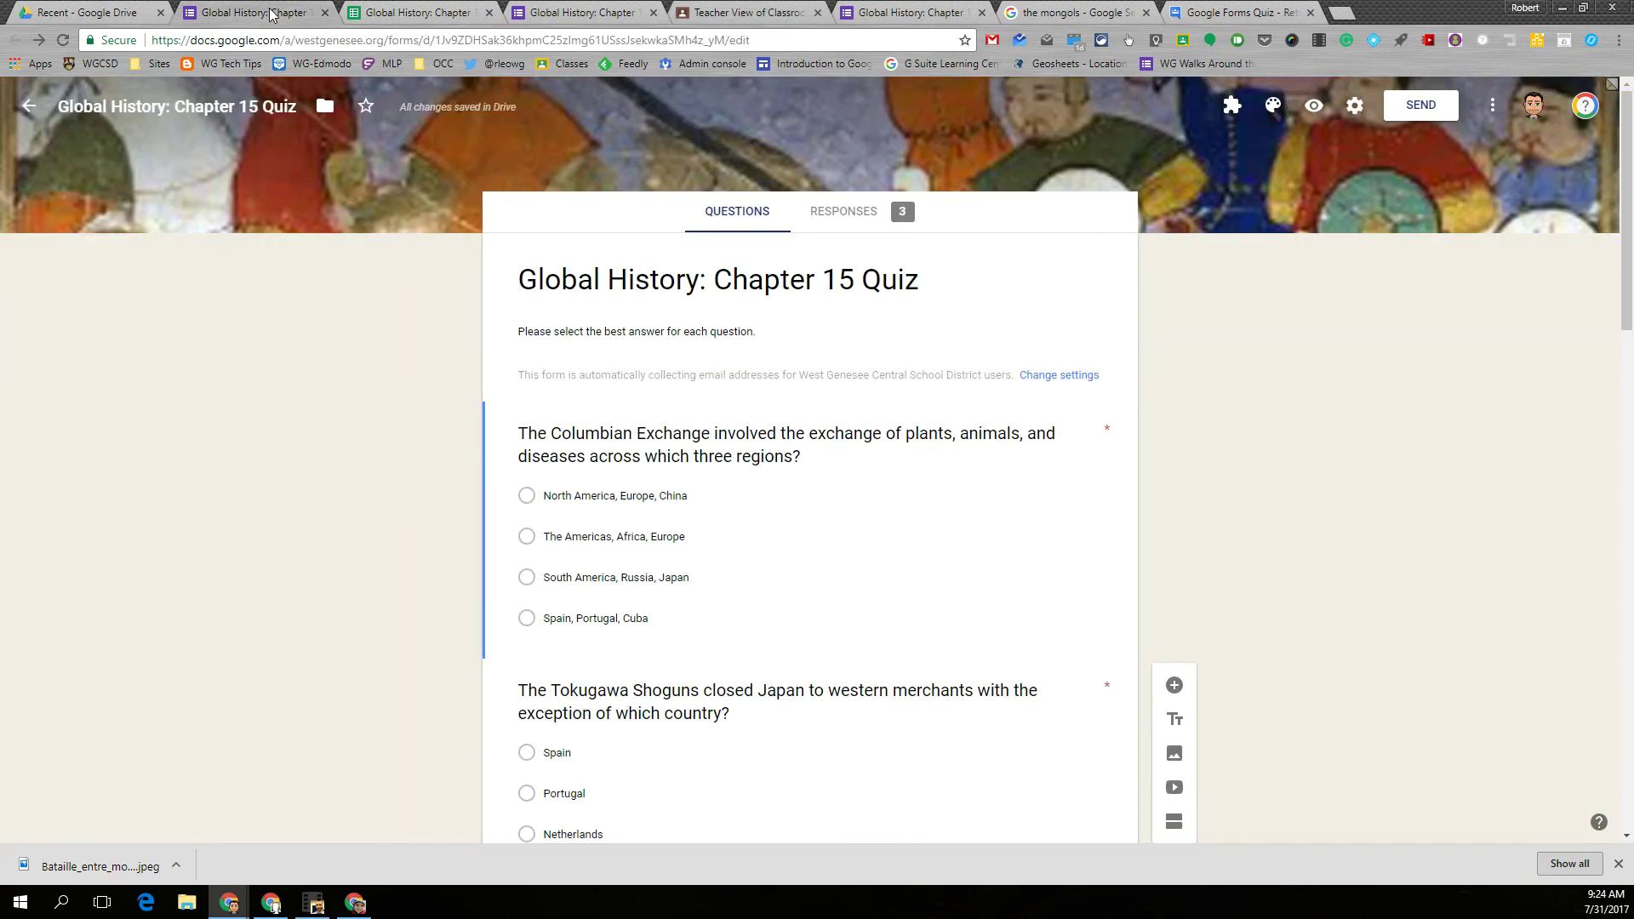
Review the graded responses to "Were the Mongols "barbarians"?" by question, and check the insights and released scores in the response summary
left_click(859, 219)
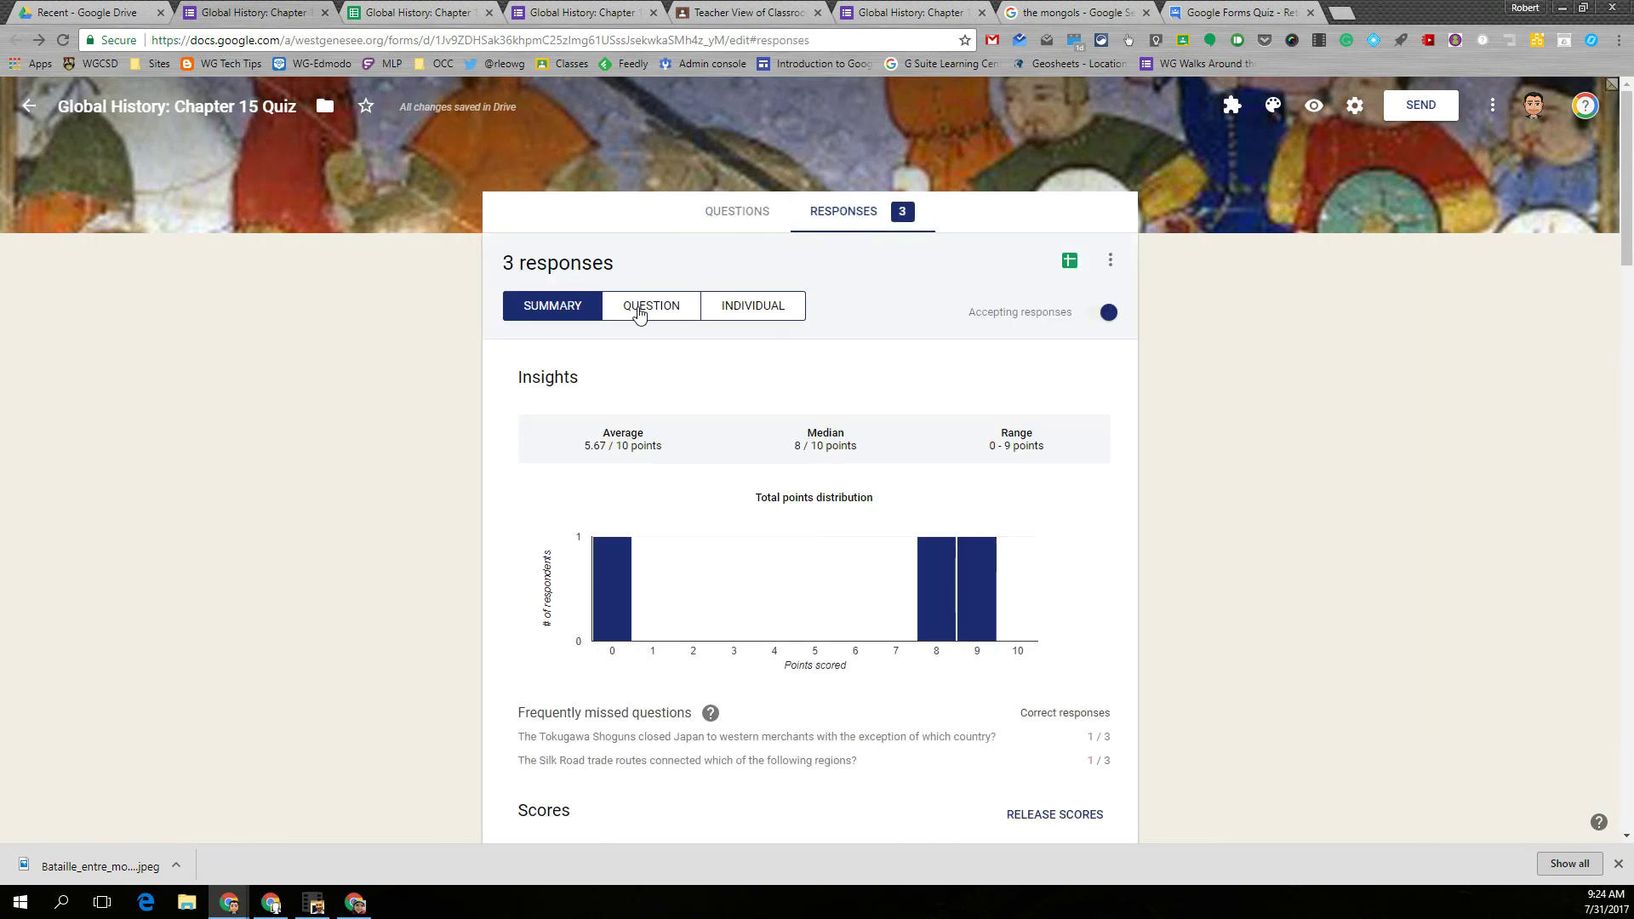
left_click(664, 312)
scroll(943, 523, "down", 4)
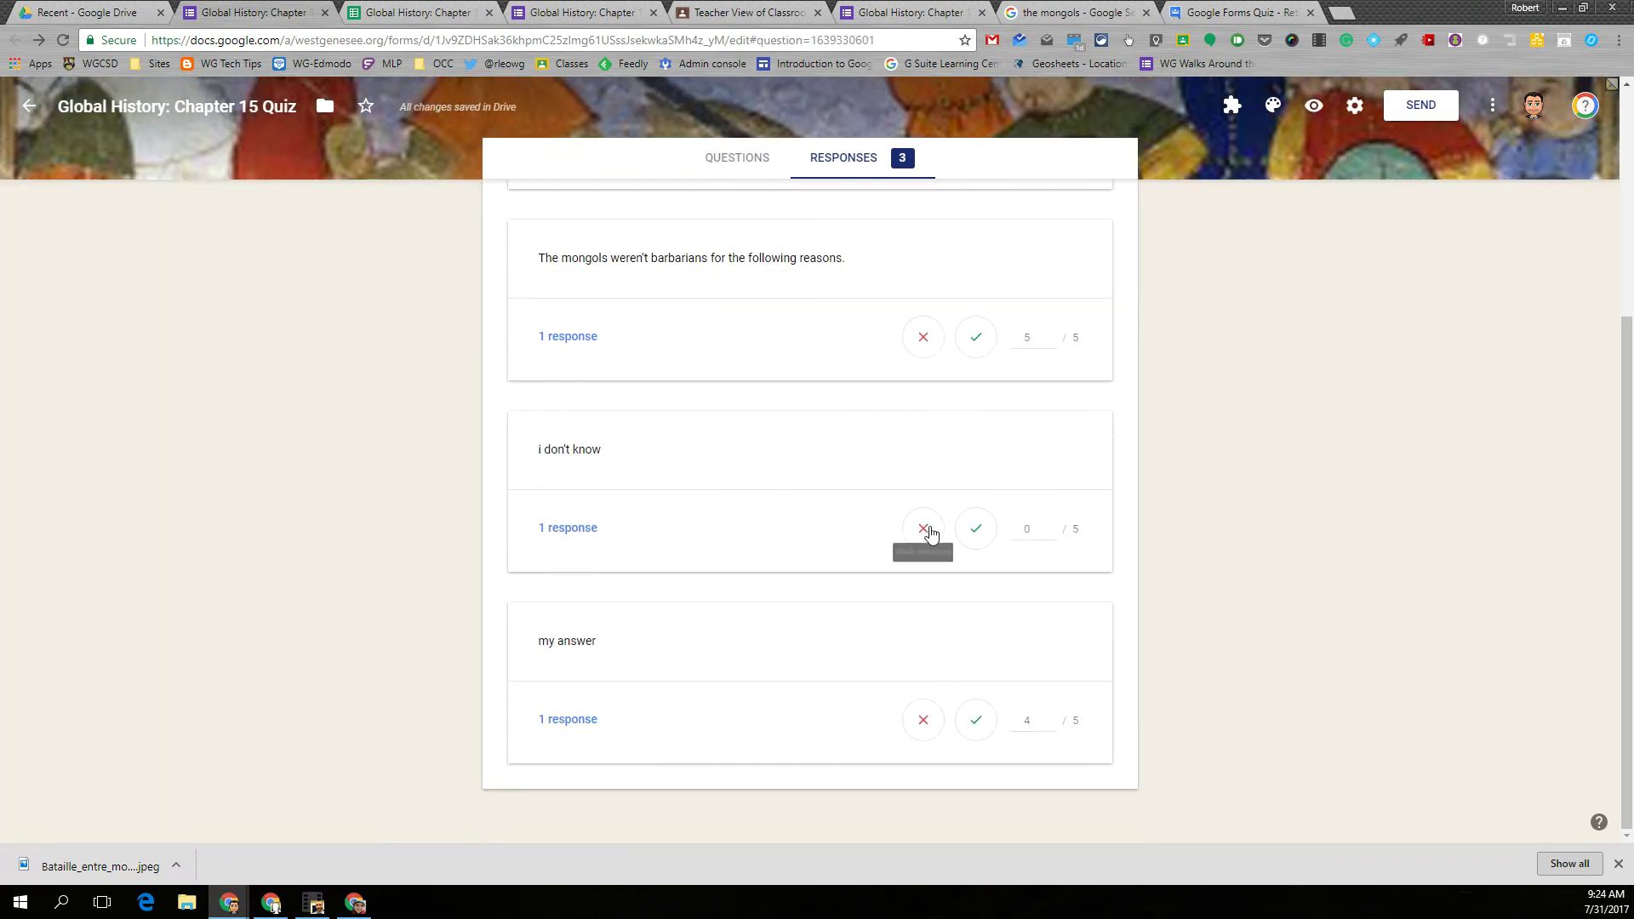
scroll(929, 528, "up", 4)
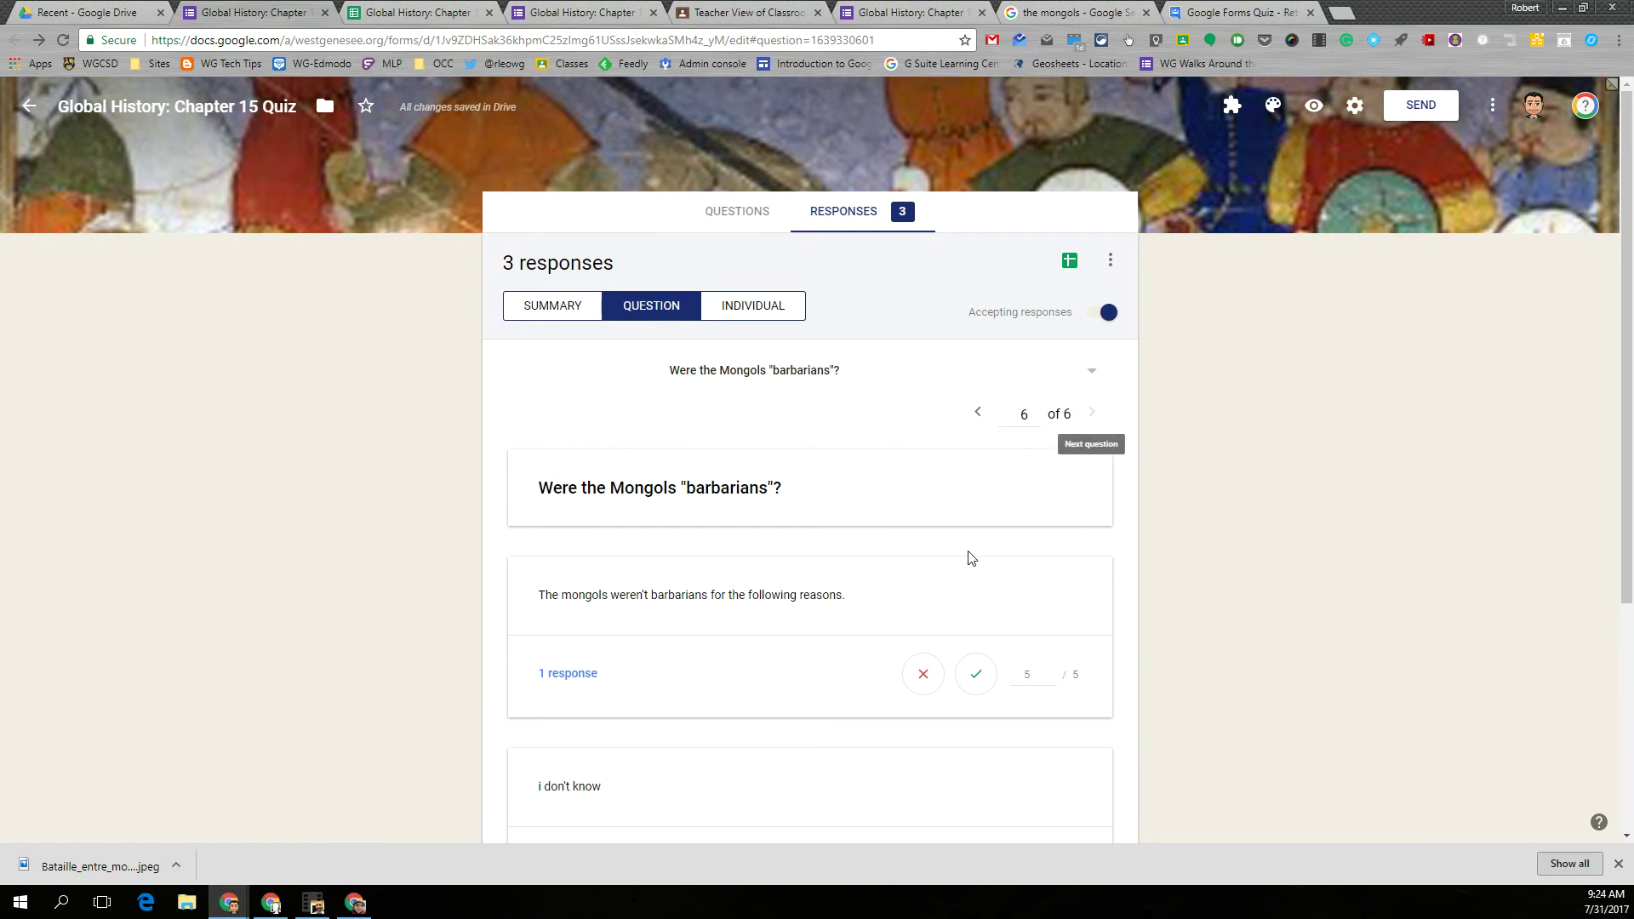
scroll(901, 639, "down", 3)
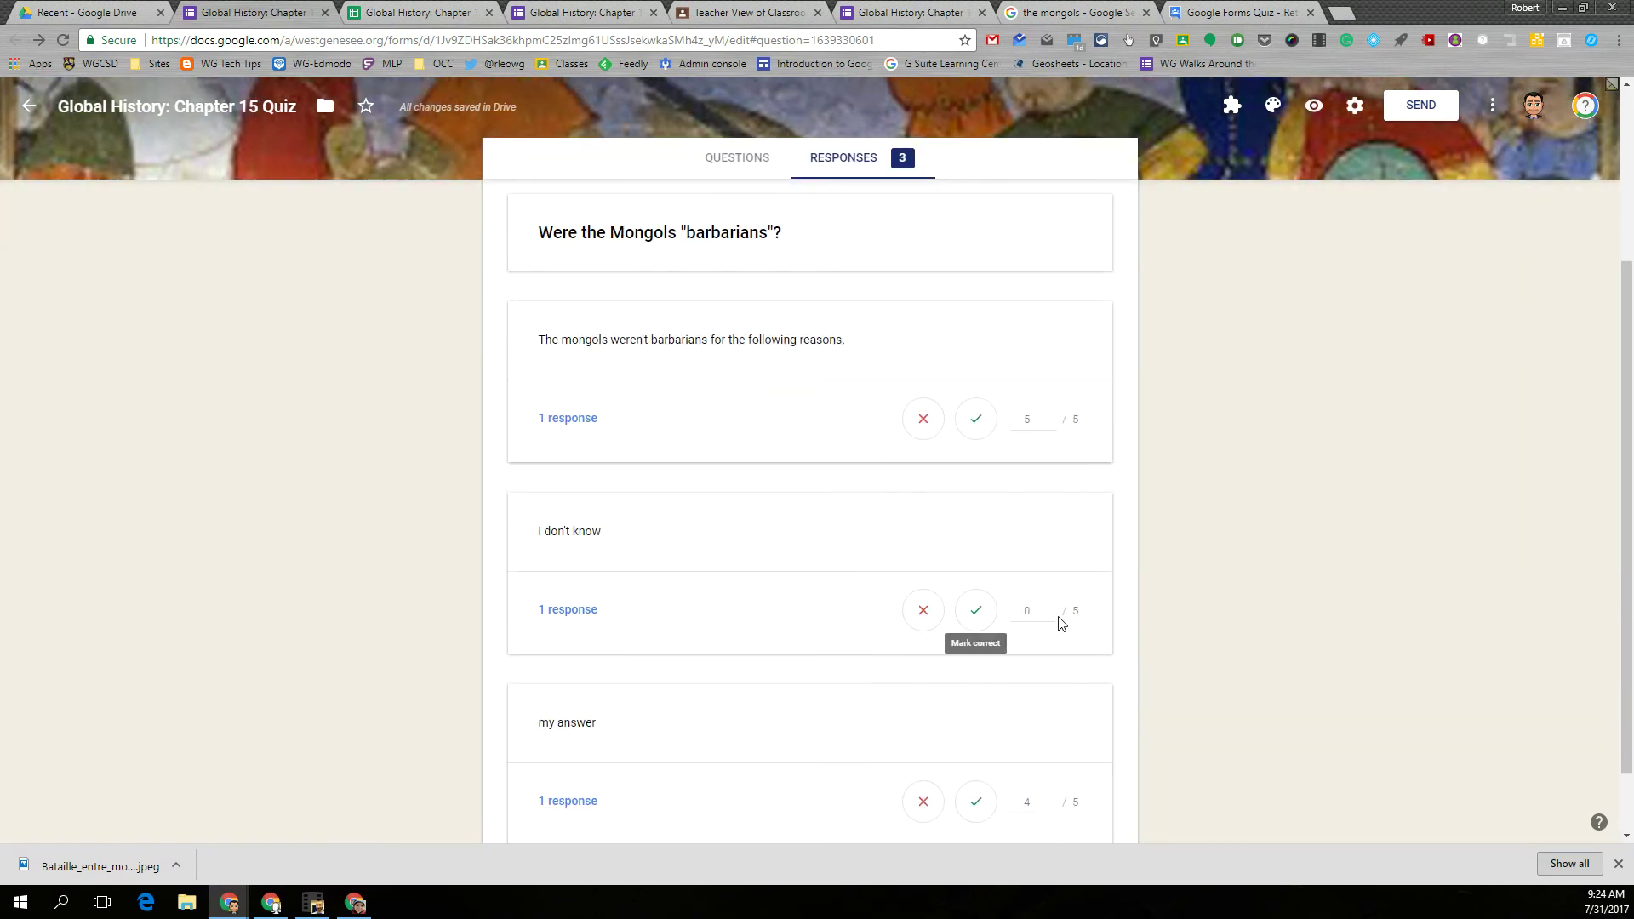
scroll(1054, 629, "down", 1)
scroll(1045, 636, "up", 4)
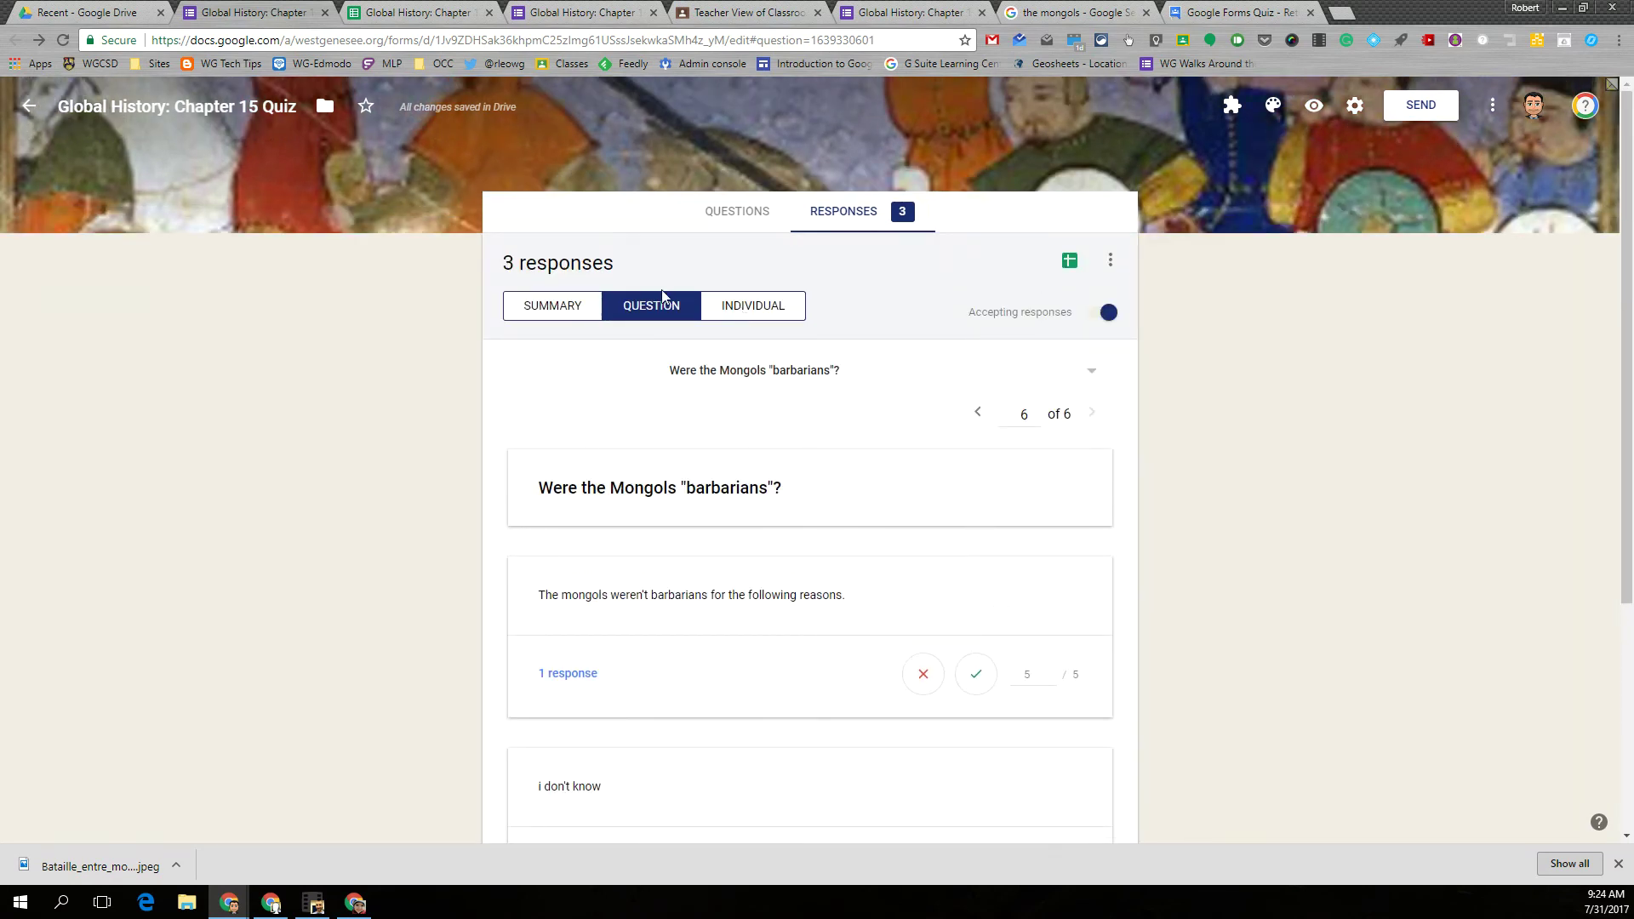
left_click(554, 306)
scroll(893, 460, "down", 3)
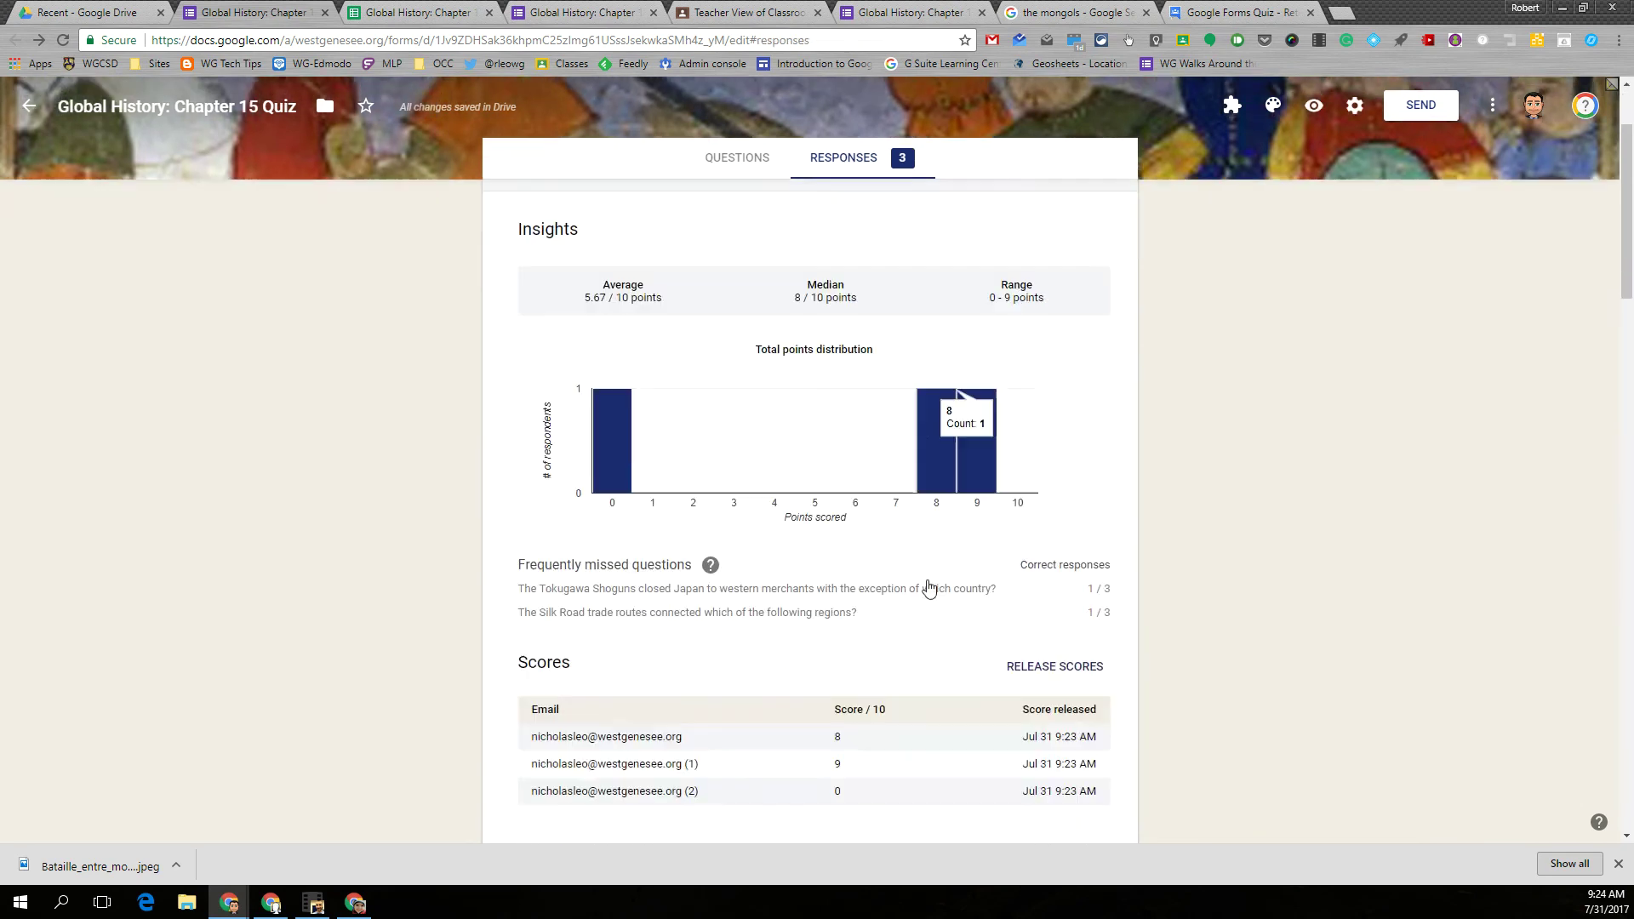